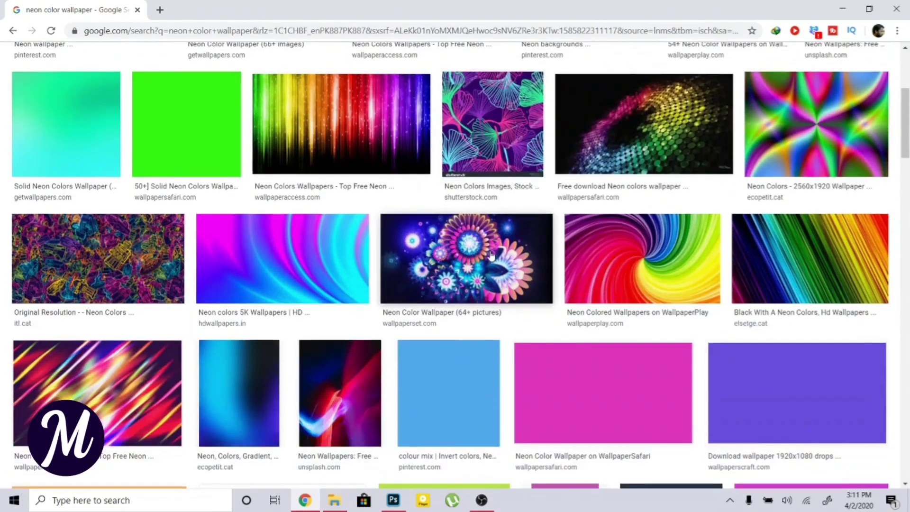
Open the red and blue neon light wallpaper from Unsplash as a full image in a new browser tab.
click(349, 264)
mouse_move(748, 287)
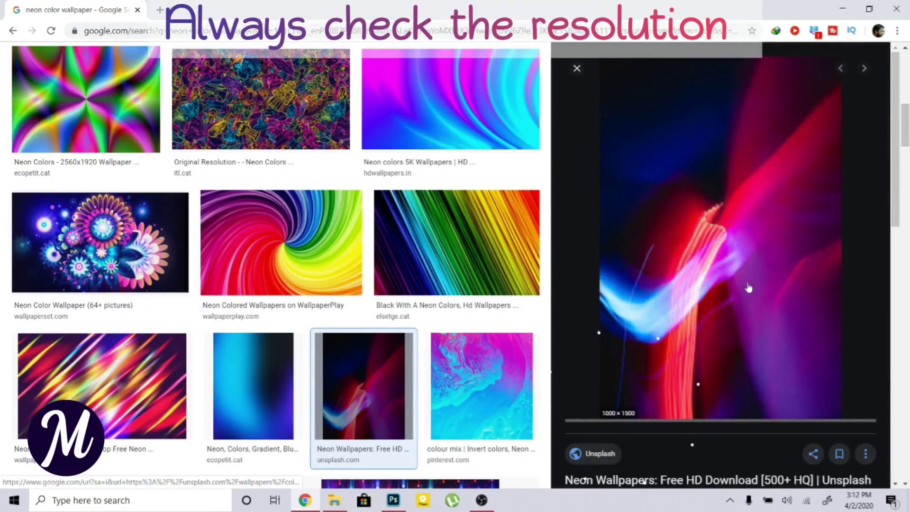
right_click(694, 262)
click(744, 348)
key(ctrl+Tab)
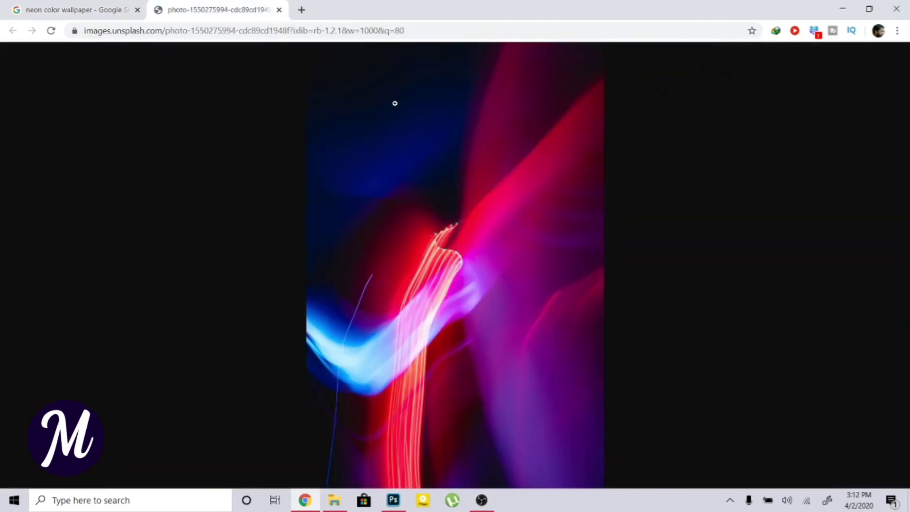
Save the full-size neon wallpaper as a JPEG in the Downloads folder.
click(428, 200)
right_click(425, 186)
click(455, 207)
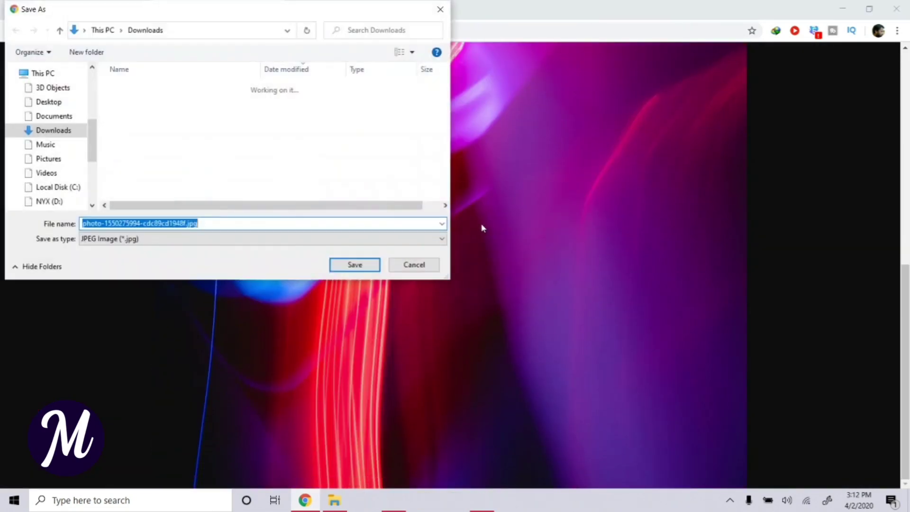
click(354, 264)
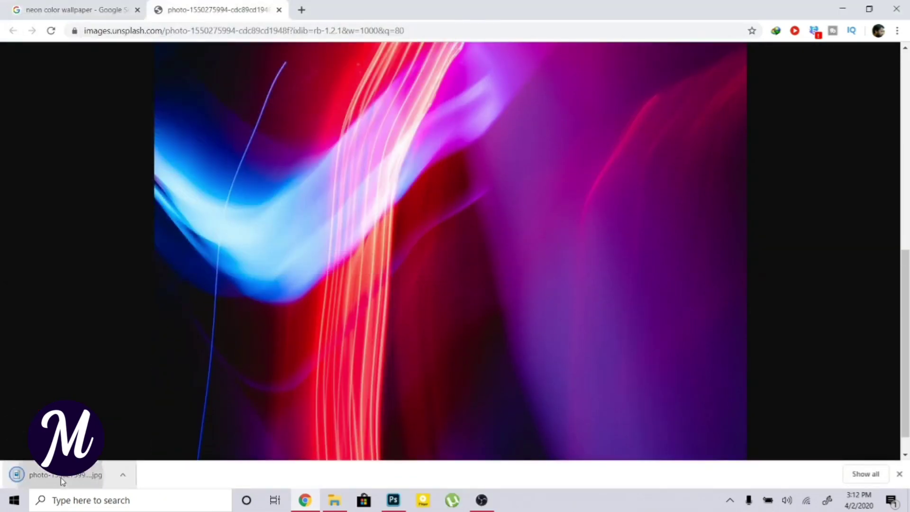
Place the downloaded neon photo in the Photoshop document, scaled to cover the canvas, and set its blend mode to Overlay.
drag(61, 477, 346, 288)
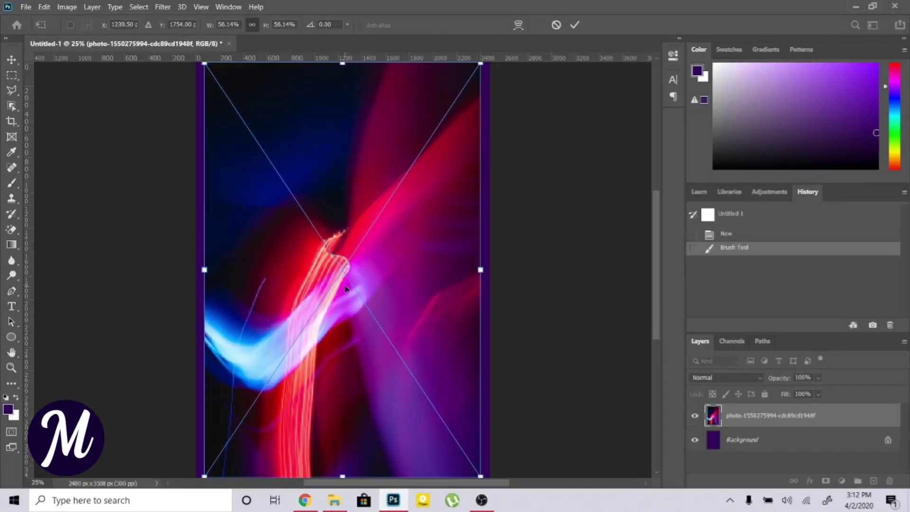
drag(204, 64, 195, 55)
scroll(484, 357, down, 3)
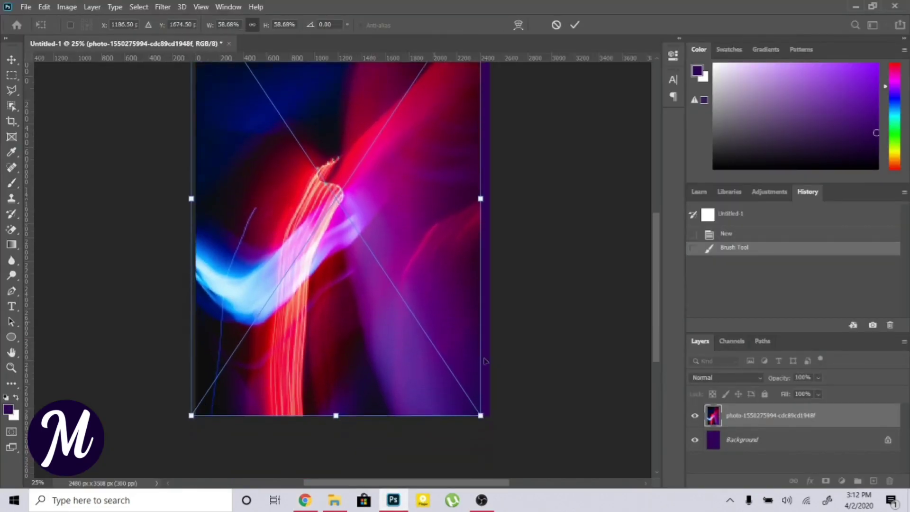
drag(484, 417, 496, 427)
click(574, 24)
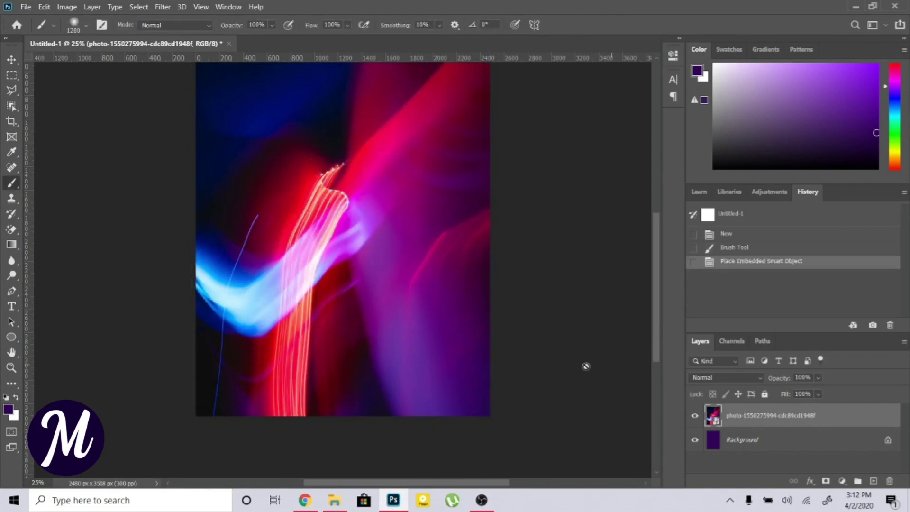
click(719, 386)
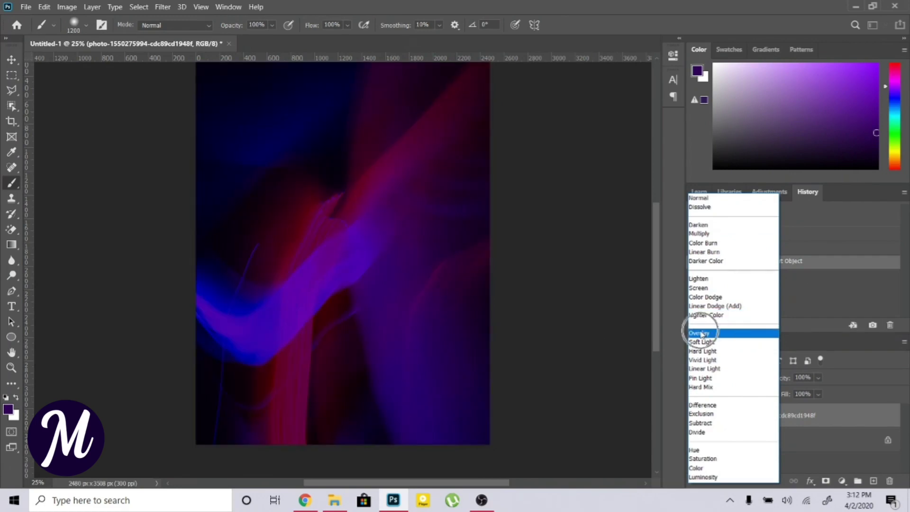
click(701, 333)
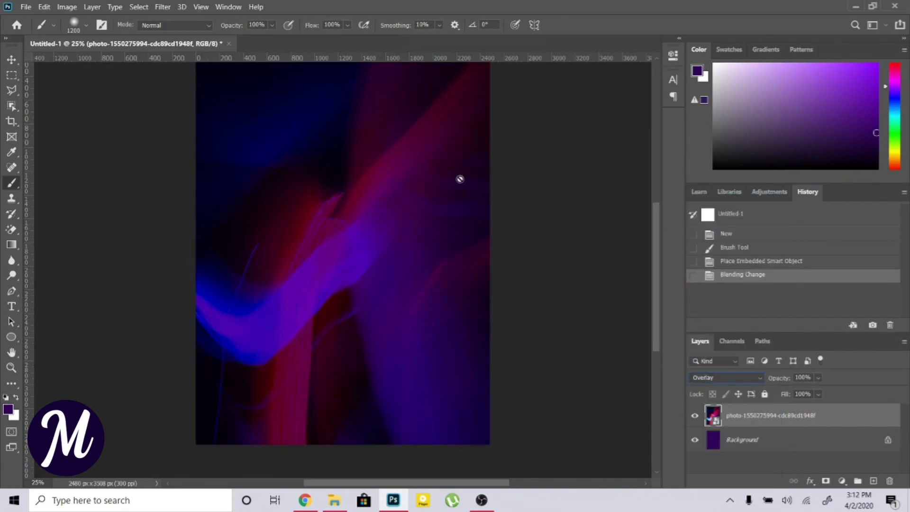
Switch back to Chrome, close the wallpaper image tab and search for "hexagon png".
click(17, 369)
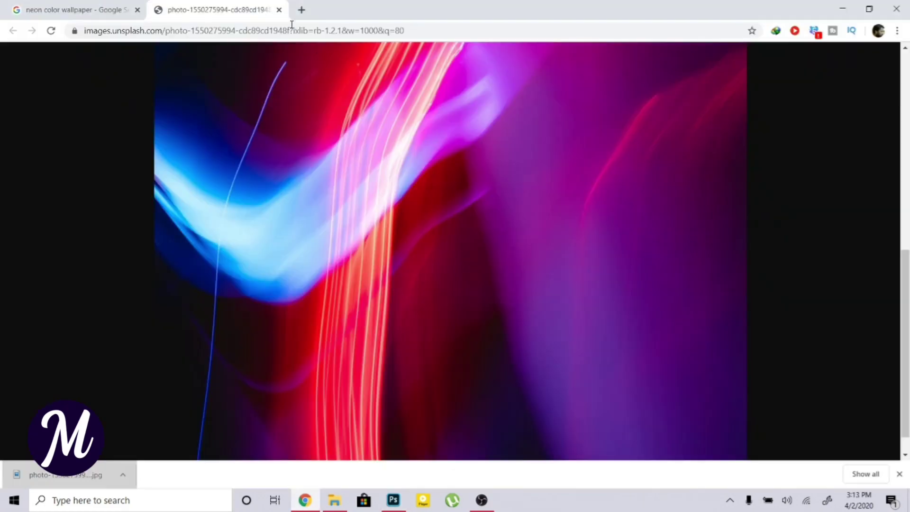
click(278, 10)
click(287, 30)
text(hexagon png)
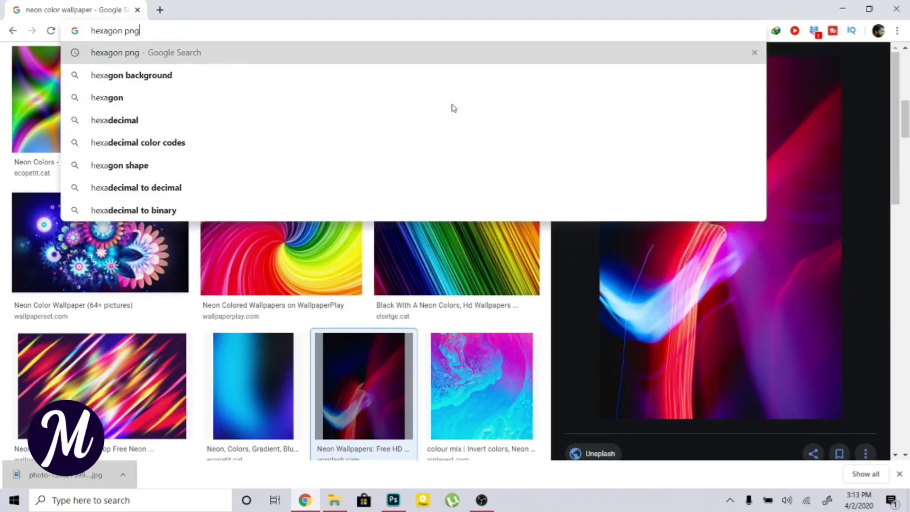
key(Return)
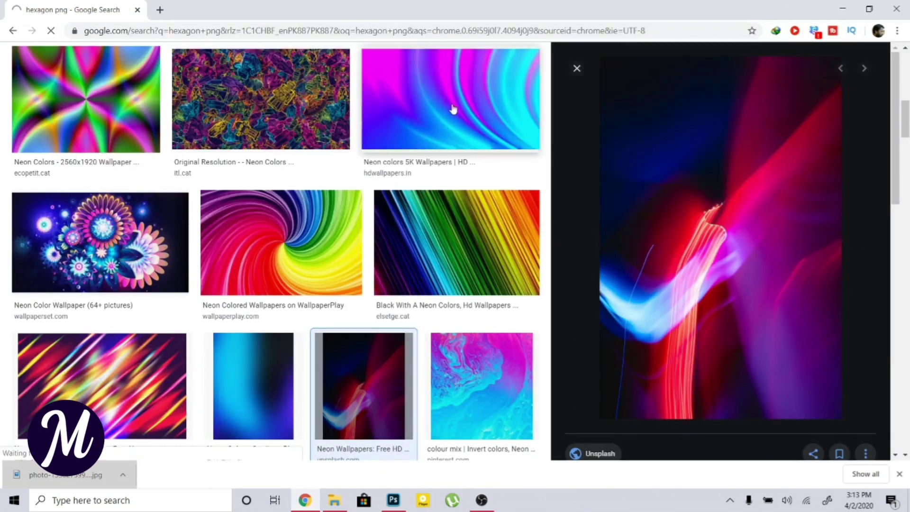
From the hexagon image results, save the PlusPNG transparent hexagon shape image to disk.
click(244, 320)
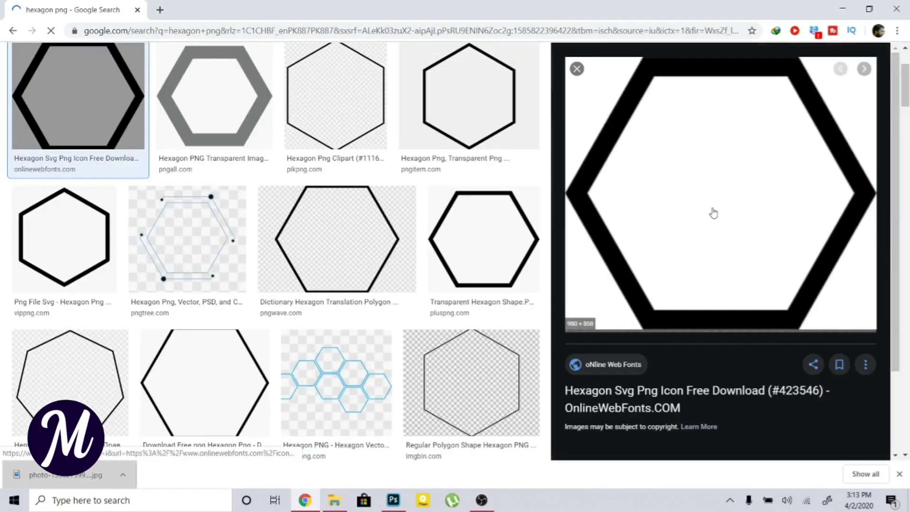
click(481, 237)
right_click(731, 175)
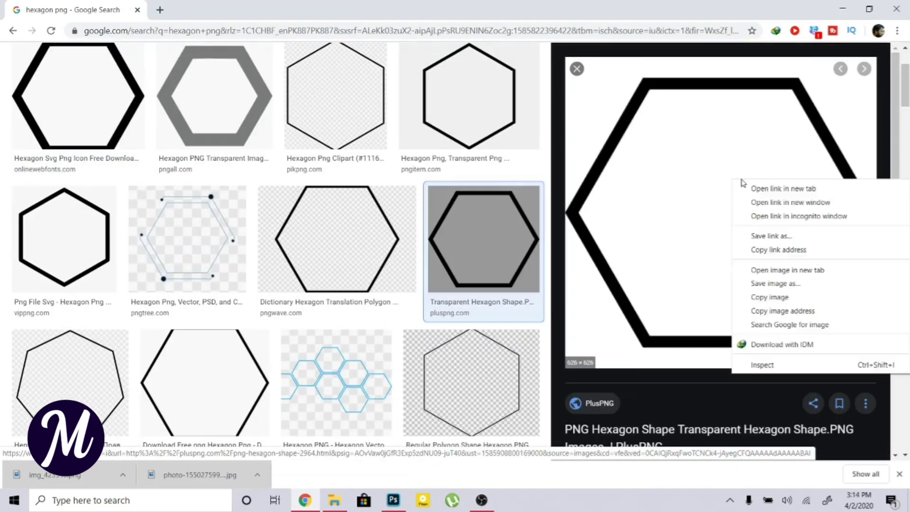
click(765, 281)
click(353, 265)
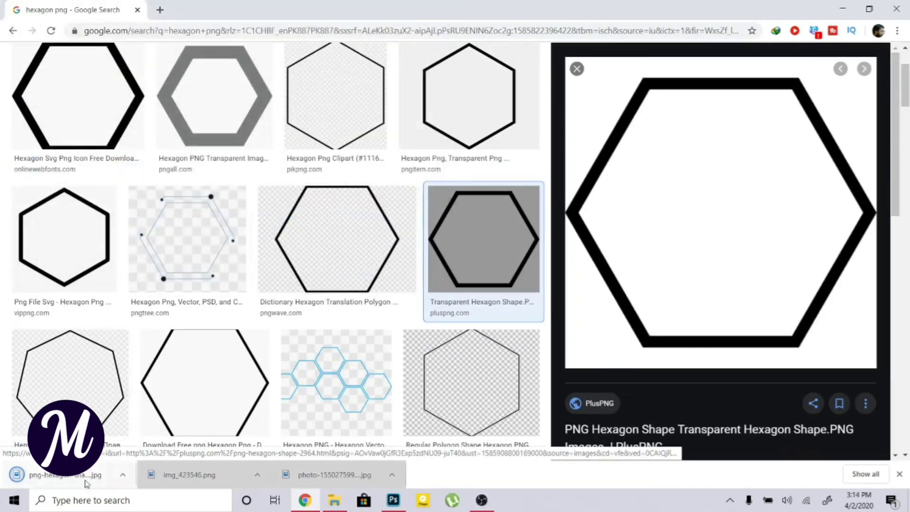
Place the downloaded hexagon image in the Photoshop document at its default size.
drag(369, 500, 389, 278)
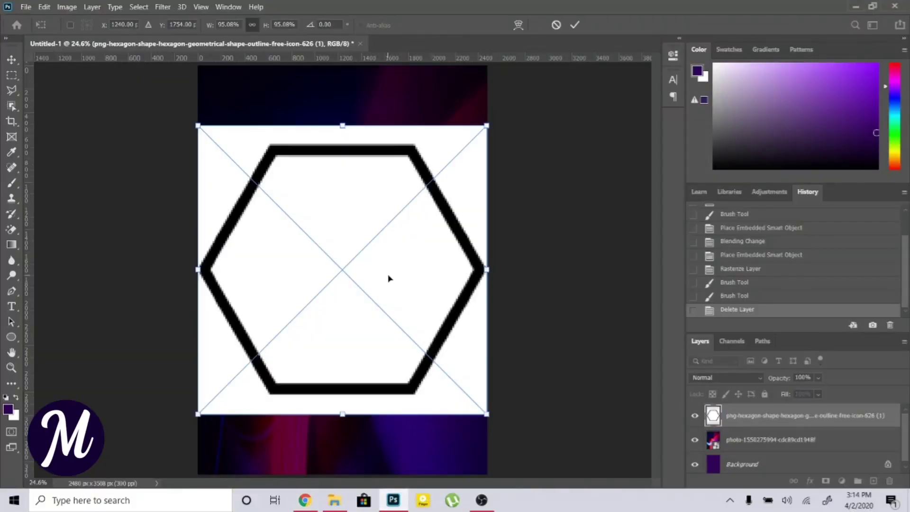
click(575, 24)
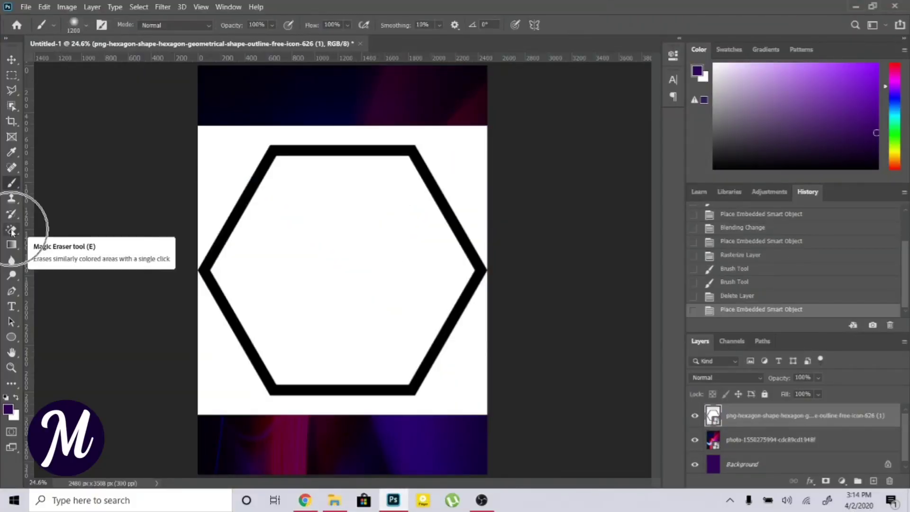
Rasterize the hexagon layer and remove the white areas outside the black outline with the Magic Eraser.
click(11, 230)
right_click(749, 424)
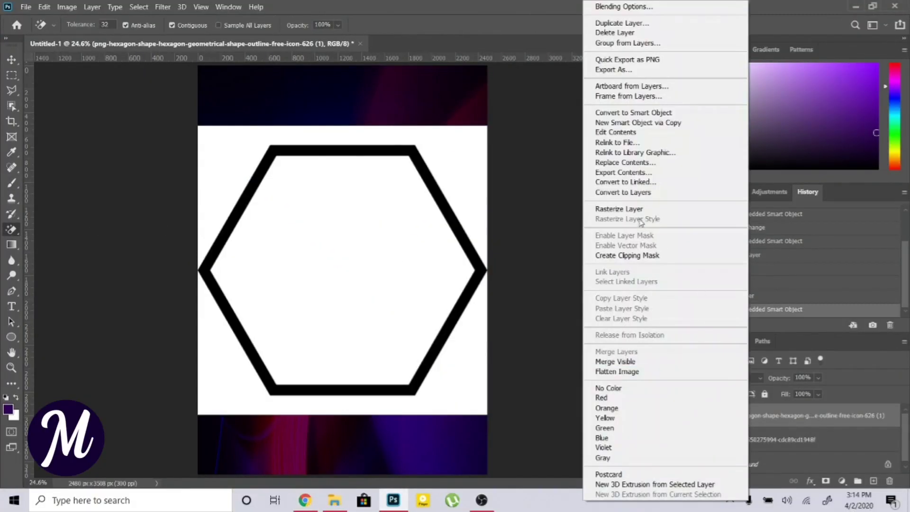
click(641, 205)
click(447, 153)
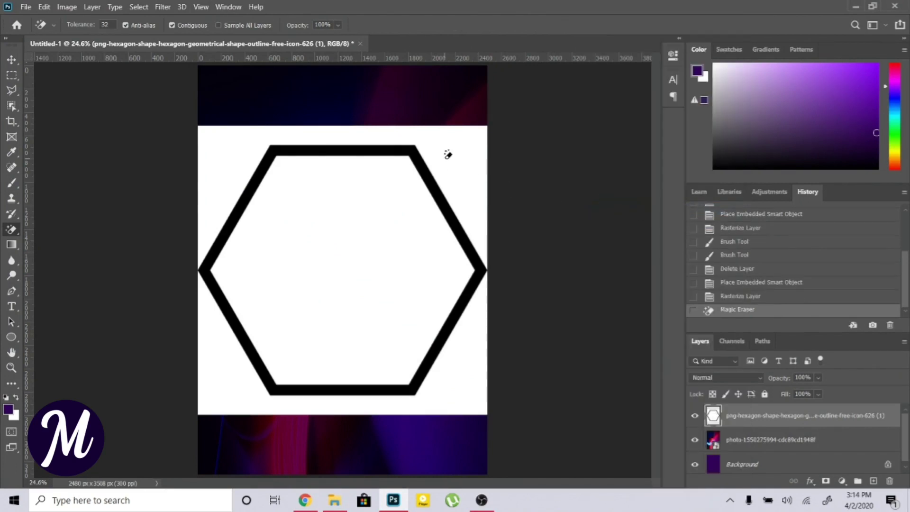
click(456, 396)
Move the hexagon up on the canvas and scale it down proportionally to about 24.4%.
click(11, 60)
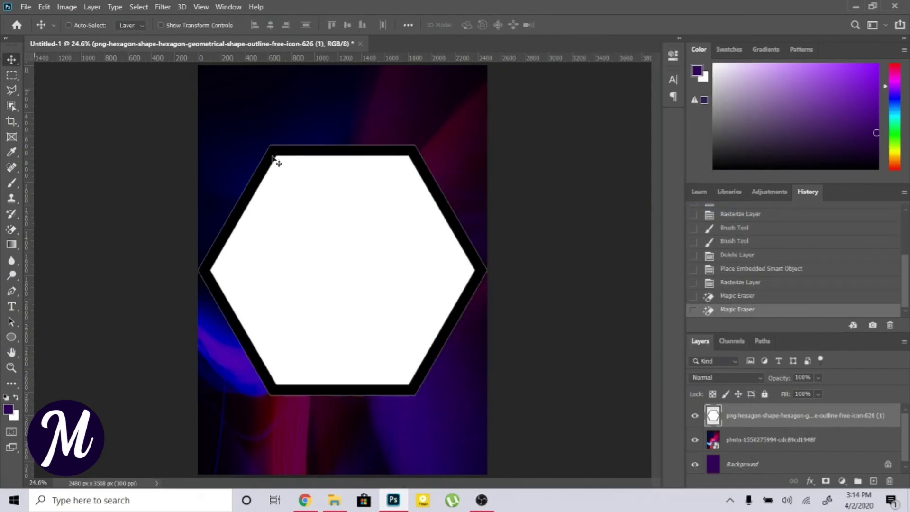
drag(351, 242, 357, 224)
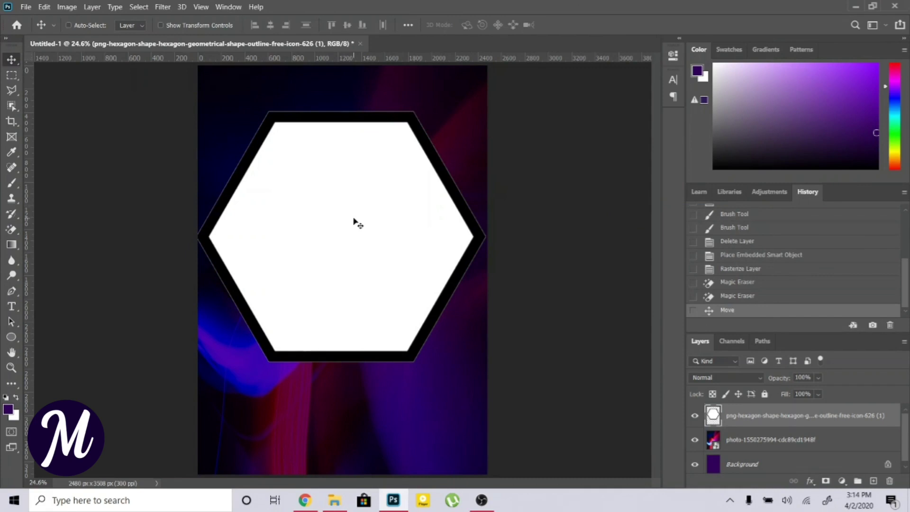
key(ctrl+t)
drag(485, 362, 266, 171)
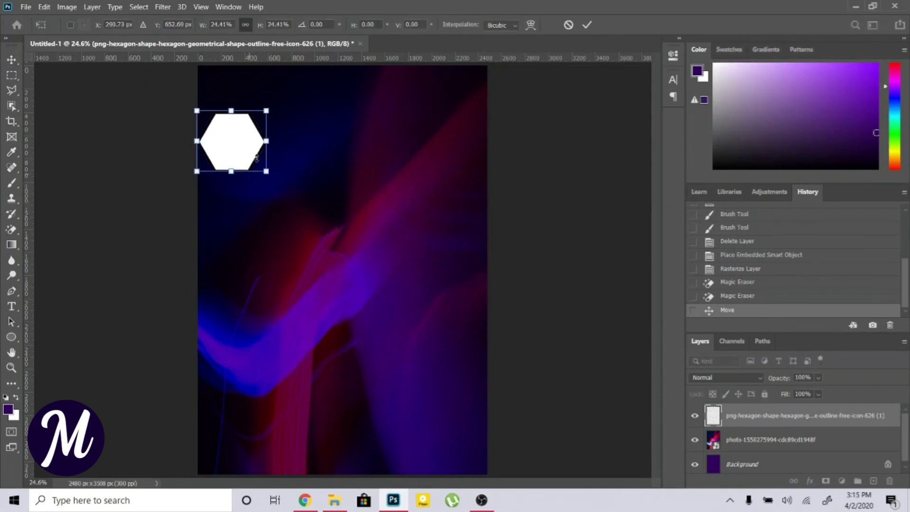
Duplicate the small hexagon into a cluster of three in the canvas's upper-left corner, nudging the copies into place.
drag(242, 137, 300, 80)
key(Return)
key(ctrl+z)
key(Down)
key(Down)
key(Down)
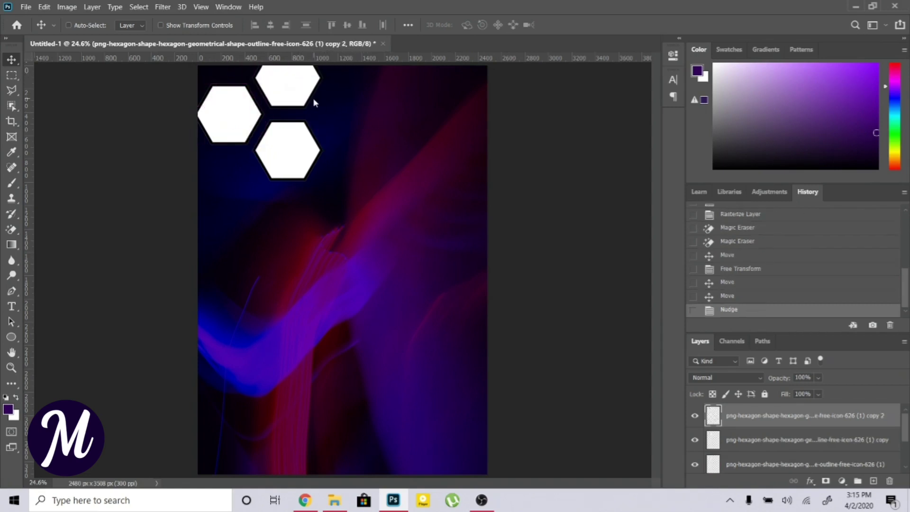
Extend the honeycomb to nine hexagons with more copies, and nudge the lowest one up and left.
drag(289, 91, 214, 323)
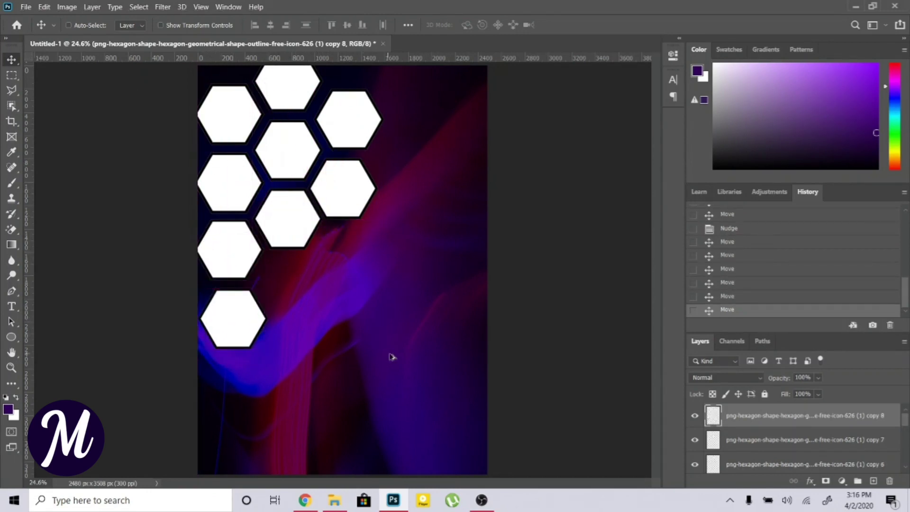
key(shift+Up)
key(shift+Left)
key(shift+Left)
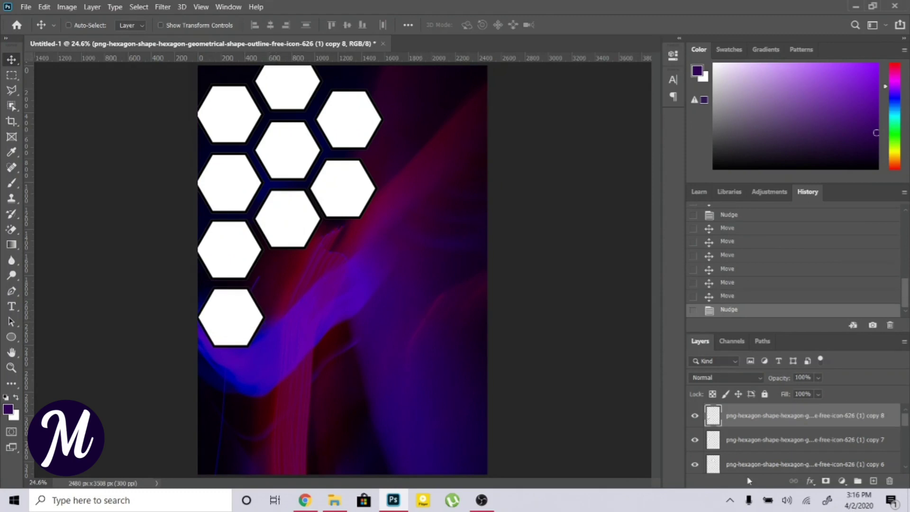
Enable layer Auto-Select, then nudge the lowest hexagon and the bottom hexagon of the second column left.
click(68, 25)
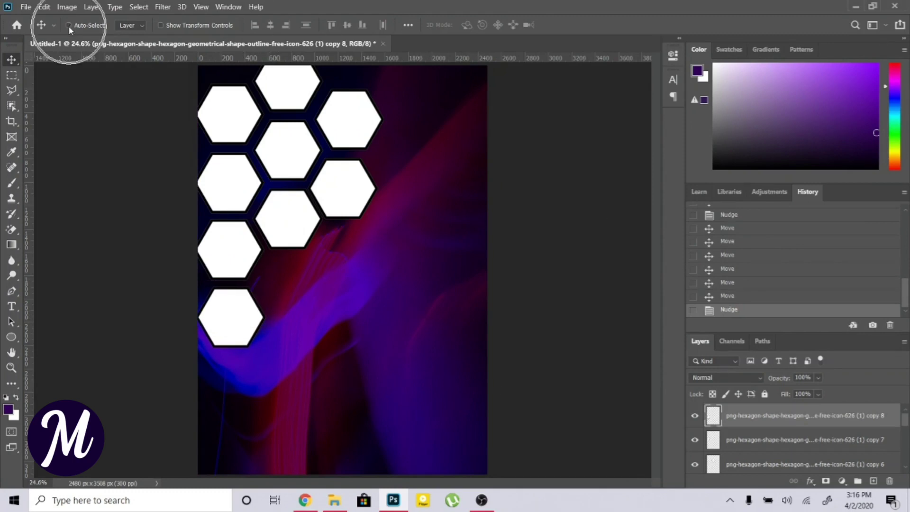
key(shift+Left)
key(shift+Left)
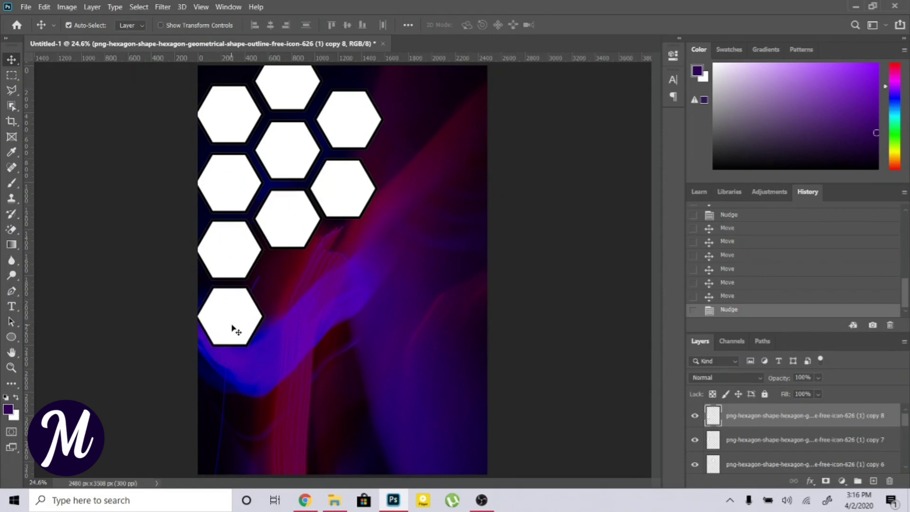
click(276, 226)
key(shift+Left)
key(shift+Left)
key(shift+Left)
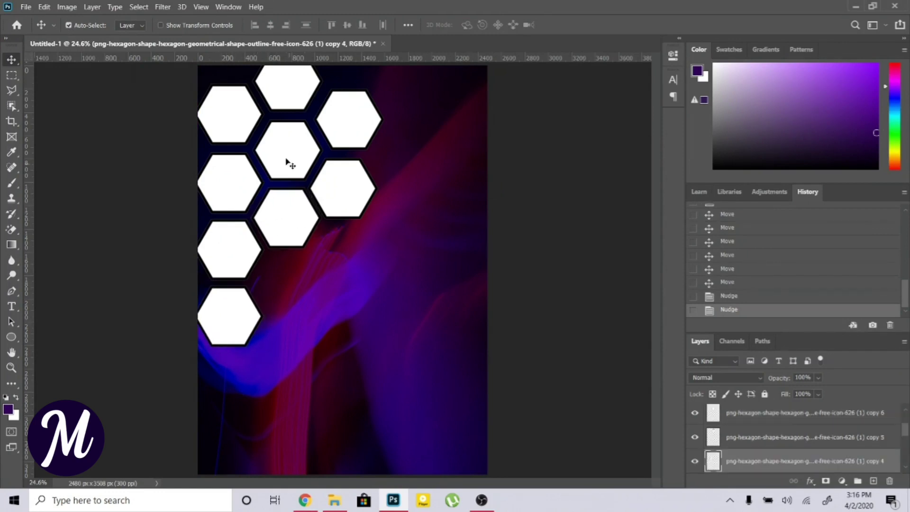
Nudge the second column's middle hexagon left and up, and move the hexagon beneath it up to close the gap.
click(282, 156)
key(shift+Left)
key(shift+Up)
click(276, 206)
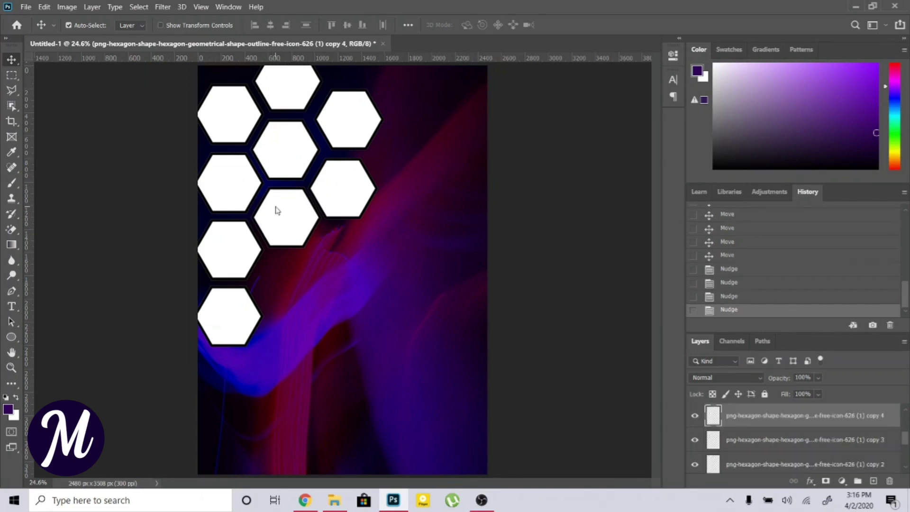
key(shift+Up)
Nudge the lower hexagon of the third column up and slightly left.
click(365, 186)
key(shift+Up)
key(shift+Up)
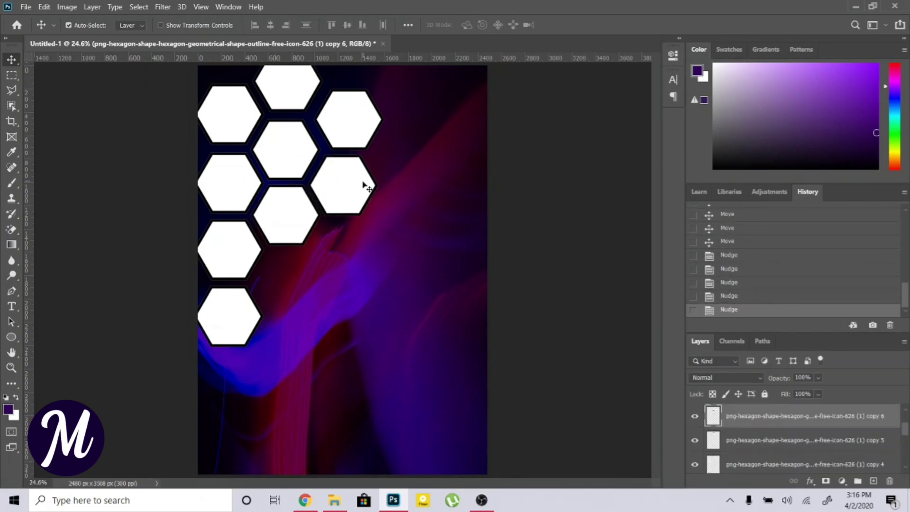
key(shift+Left)
key(shift+Up)
Nudge the upper hexagon of the third column left toward the second column.
click(344, 126)
key(shift+Left)
key(shift+Left)
key(shift+Left)
key(shift+Left)
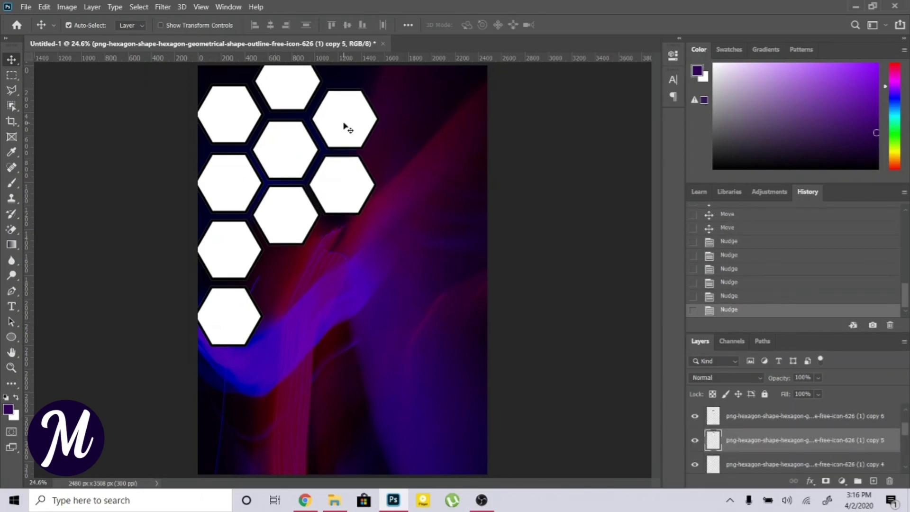
Nudge the third column's lower hexagon right and up so it lines up under the upper one.
click(229, 311)
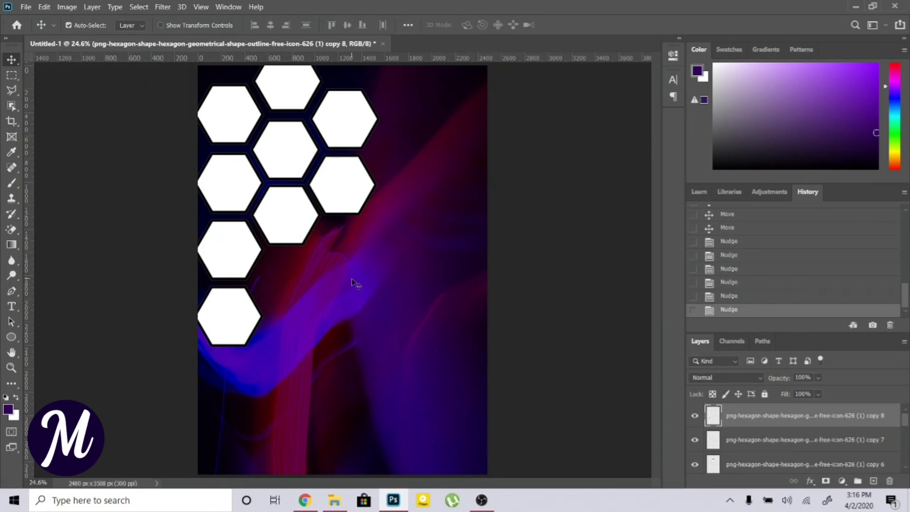
click(347, 171)
key(shift+Right)
key(shift+Right)
key(shift+Right)
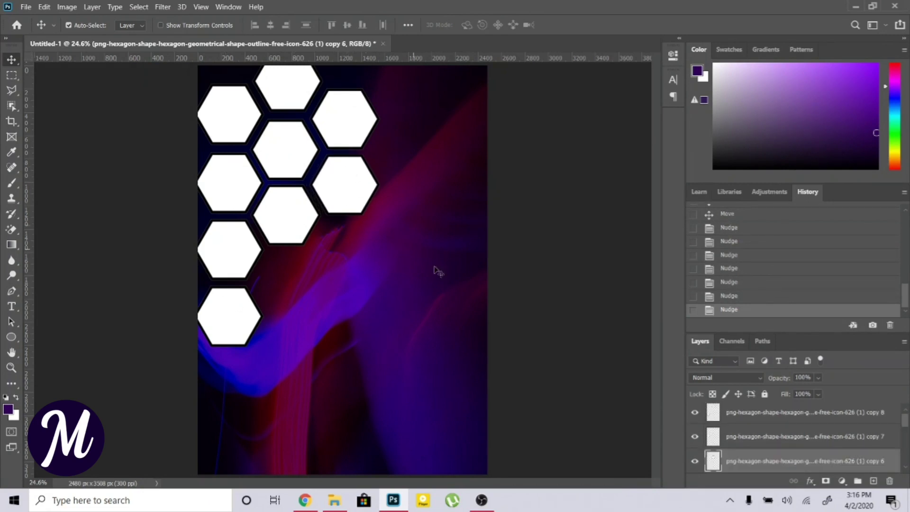
key(shift+Up)
key(shift+Up)
Apply a green Color Overlay to the bottom hexagon of the first column.
scroll(798, 410, up, 1)
click(803, 416)
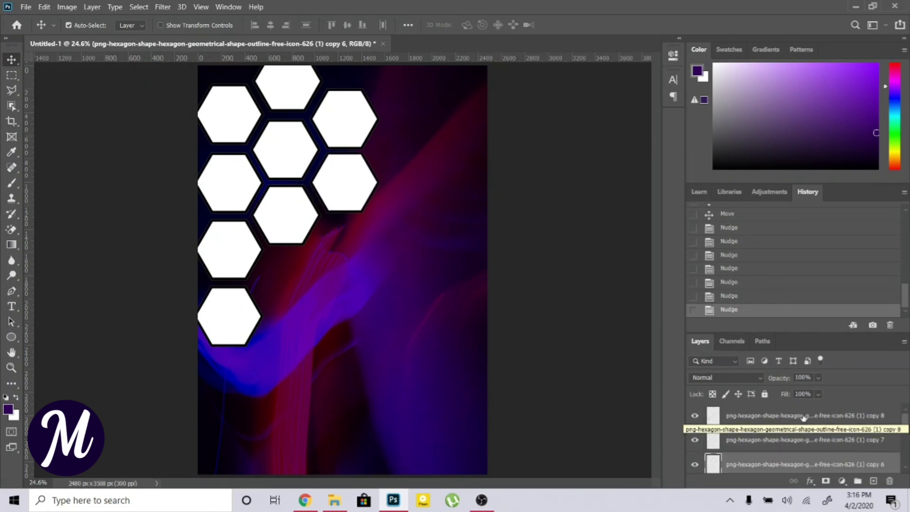
right_click(803, 416)
click(705, 11)
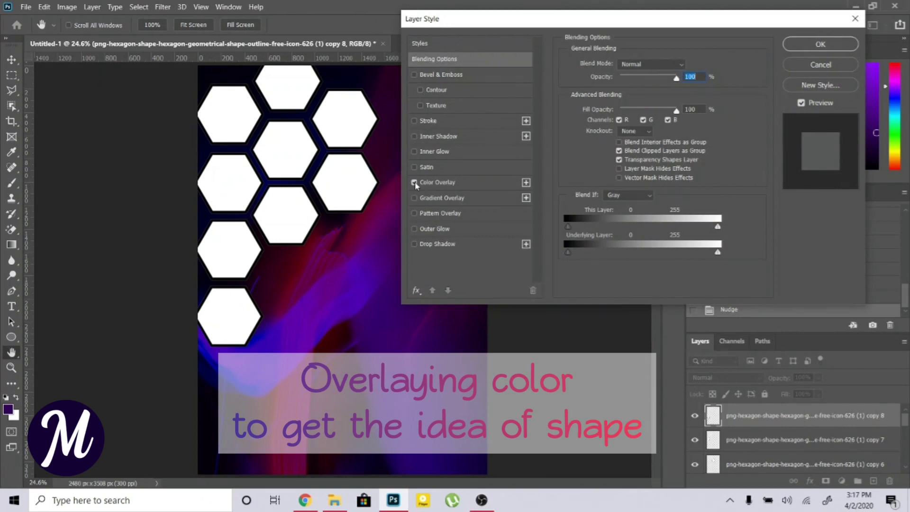
click(820, 44)
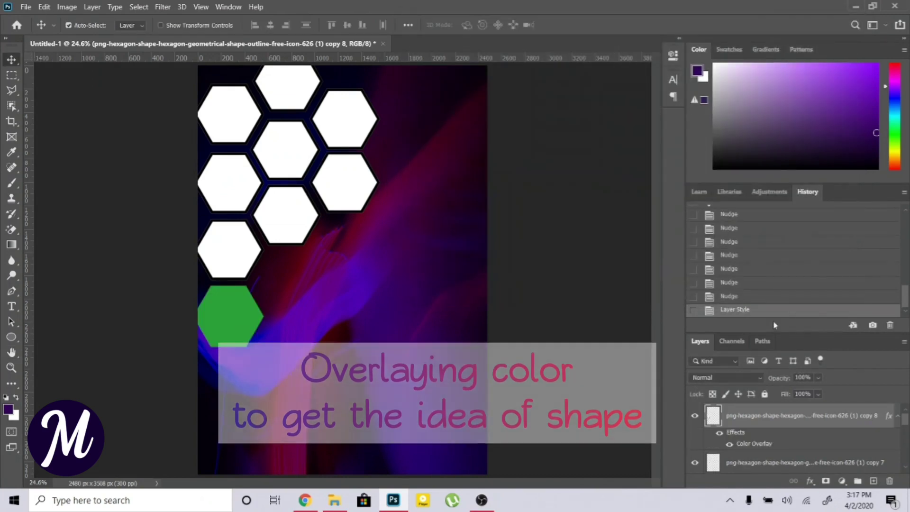
Copy the green hexagon's layer style and paste it onto all the other hexagon layers.
right_click(781, 423)
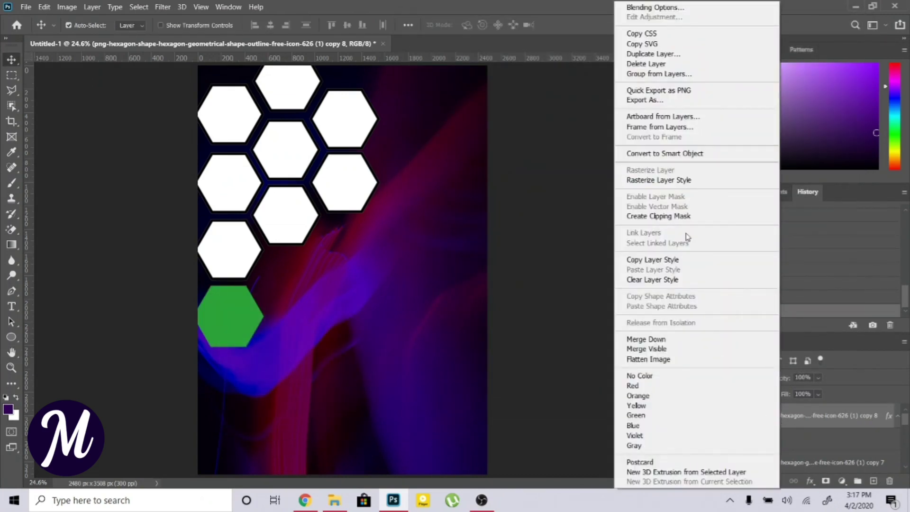
click(653, 259)
scroll(774, 422, down, 2)
scroll(772, 425, up, 2)
scroll(754, 460, down, 1)
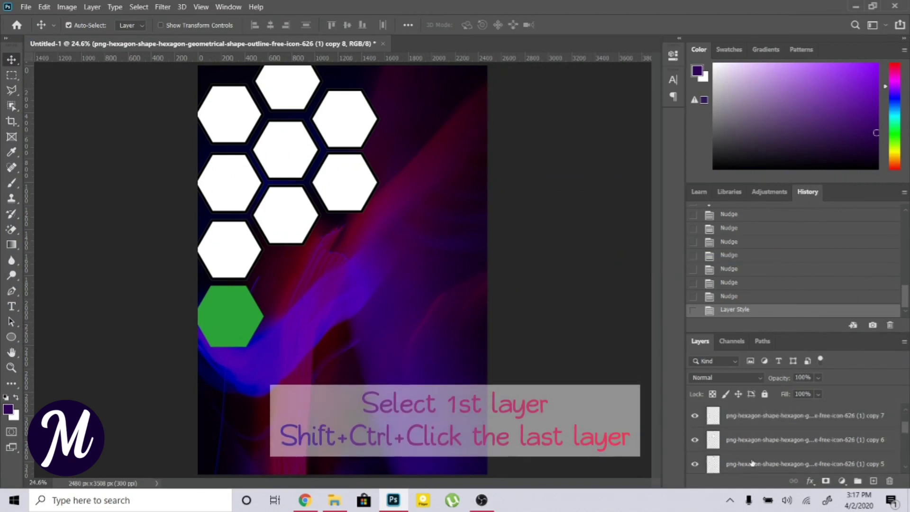
click(759, 425)
scroll(760, 428, down, 3)
ctrl+shift+click(755, 444)
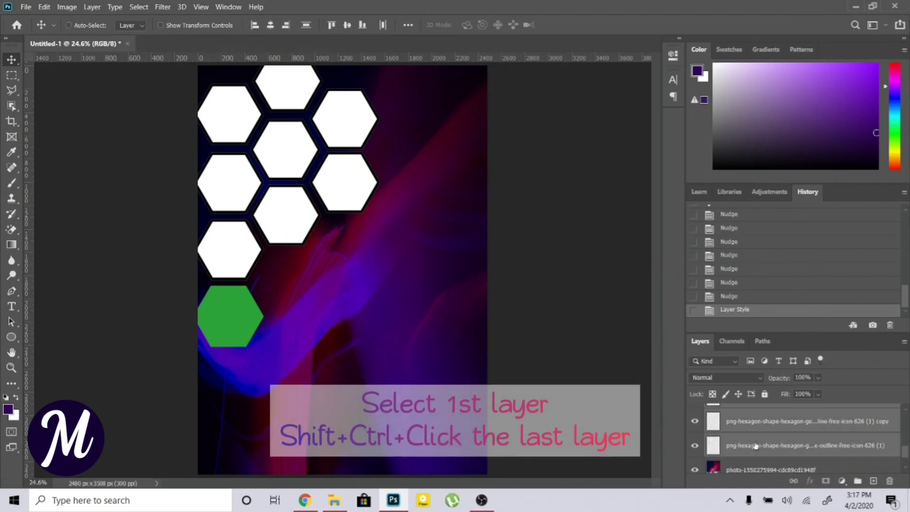
right_click(755, 446)
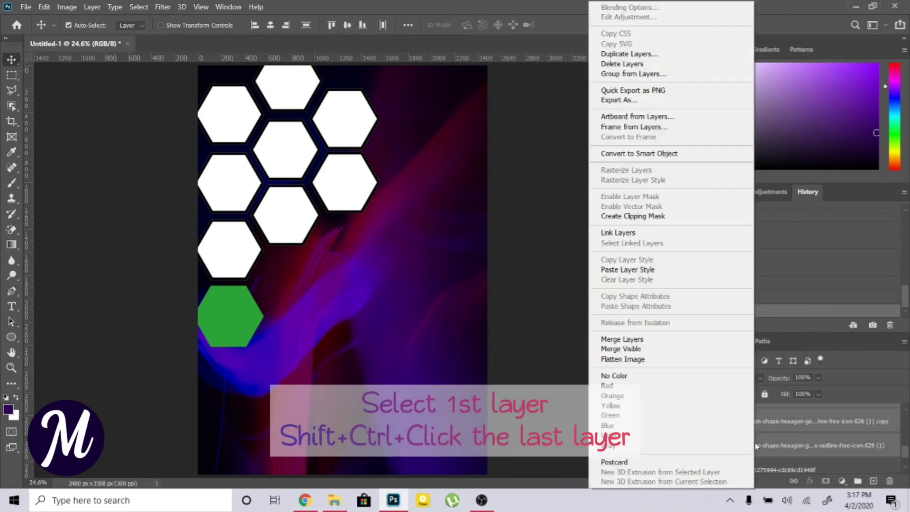
click(627, 269)
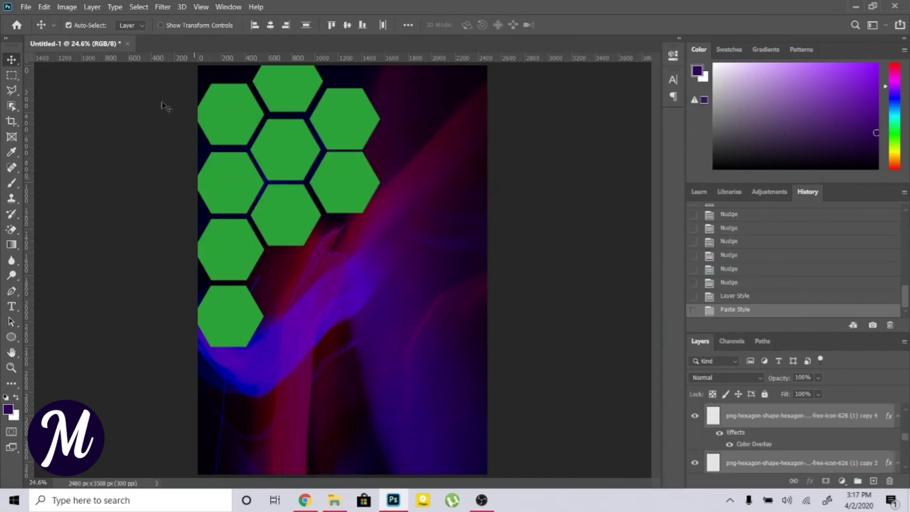
Nudge the newly coloured hexagons slightly up together, and move the first column's bottom hexagon up to match.
key(shift+Down)
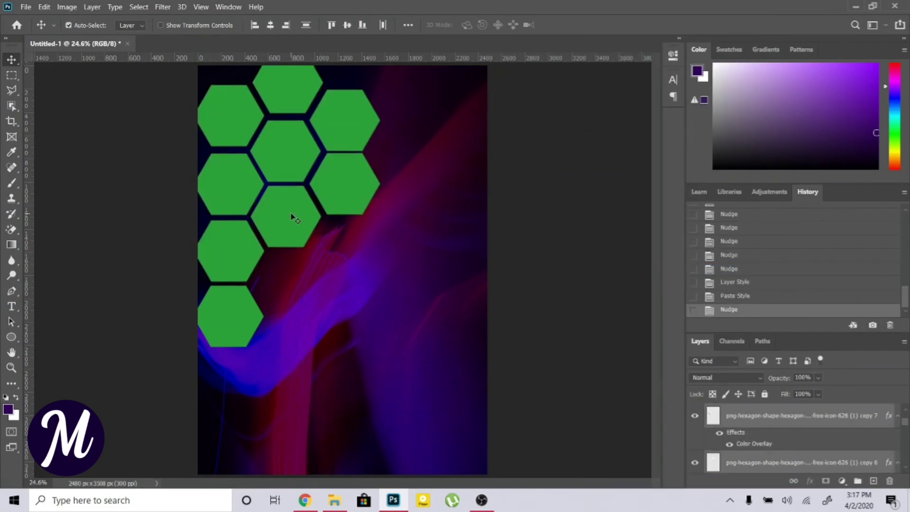
key(Up)
key(Up)
key(Up)
key(Up)
scroll(808, 426, up, 1)
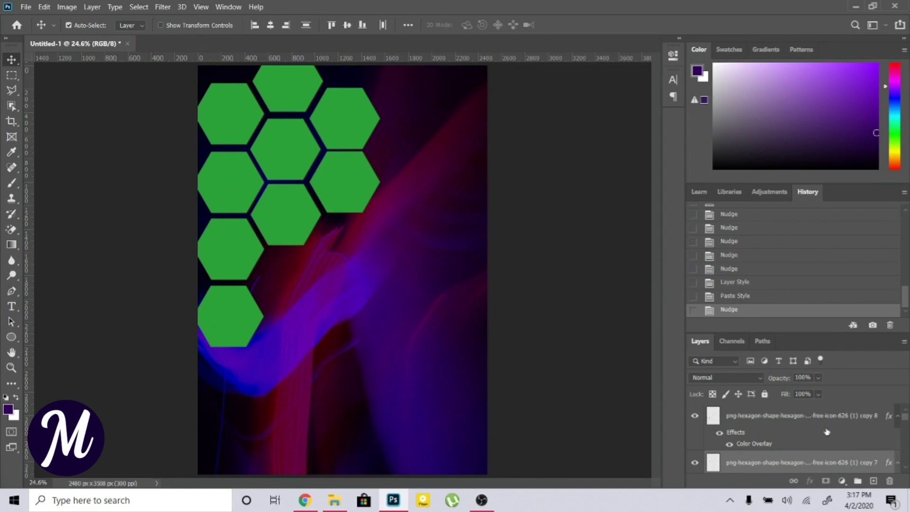
click(827, 431)
key(shift+Up)
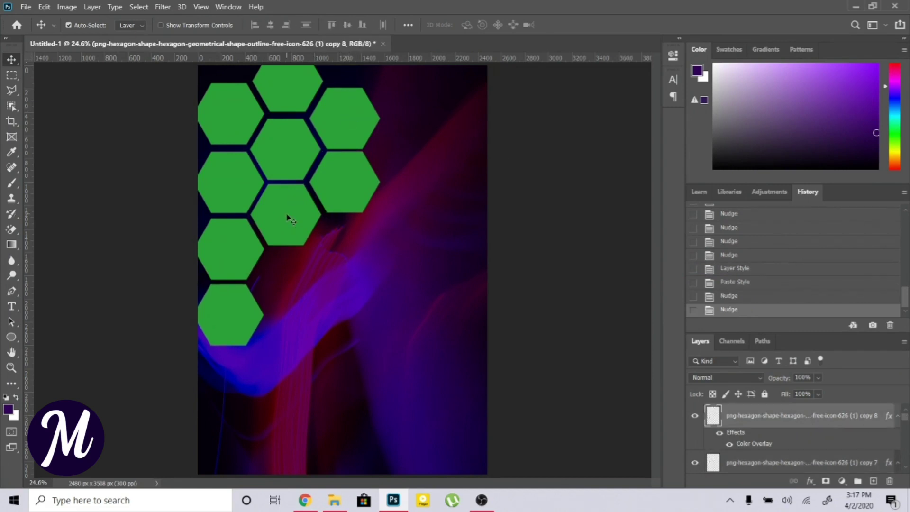
Nudge the lowest hexagons of the second and third columns slightly right to even out the gaps.
click(290, 220)
key(shift+Right)
click(340, 190)
key(Right)
key(Right)
key(Right)
click(298, 201)
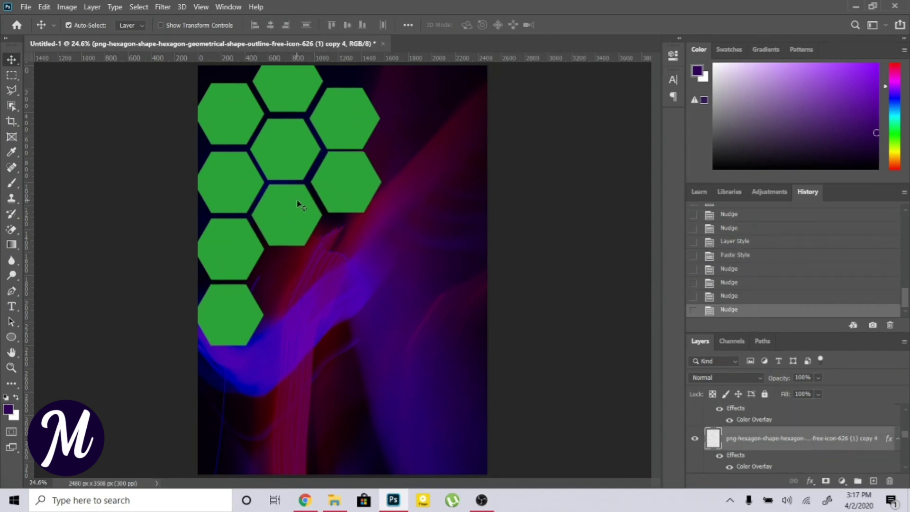
key(Down)
key(Right)
Nudge the top hexagon of the second column slightly up.
click(283, 85)
key(Up)
key(Up)
key(Up)
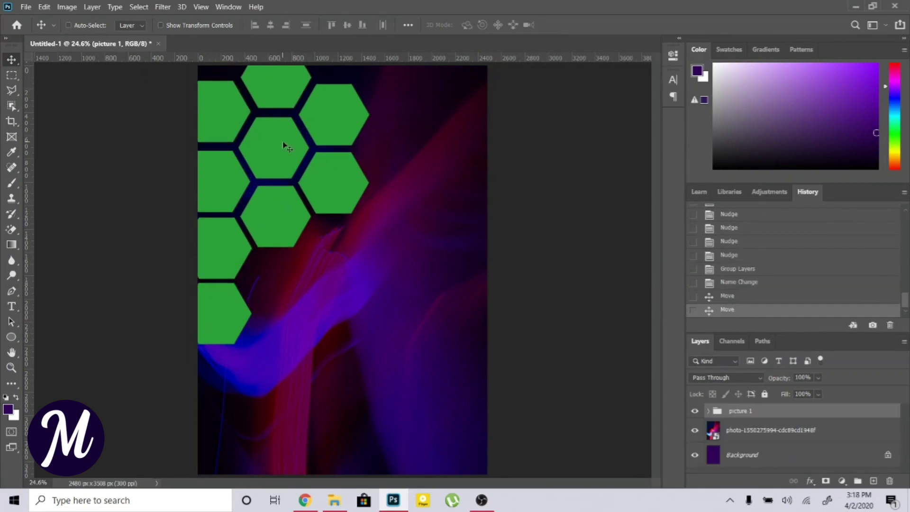
Duplicate the "picture 1" group and rotate the copy by about 179°.
right_click(757, 412)
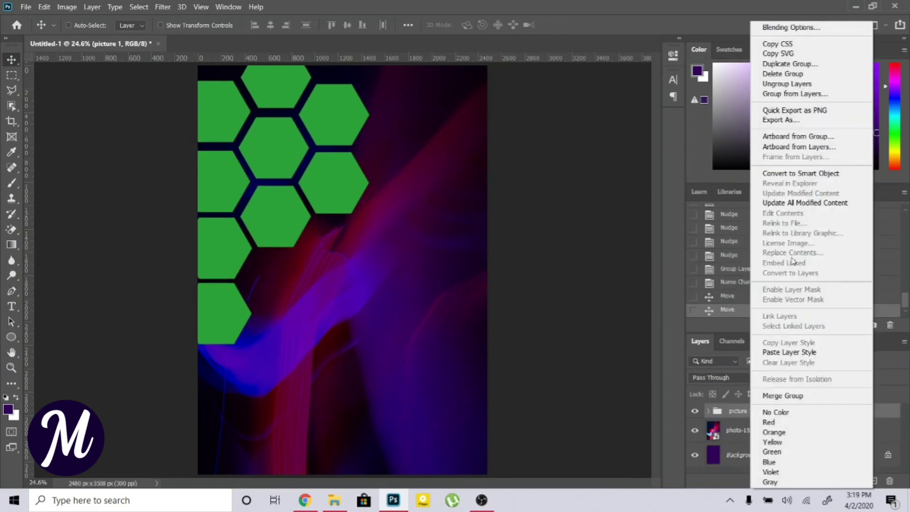
click(796, 64)
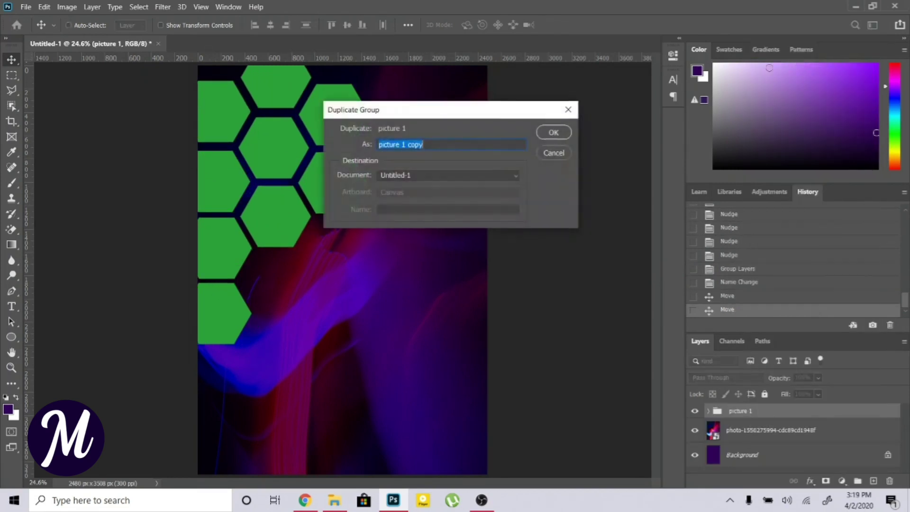
click(549, 130)
key(ctrl+t)
drag(410, 126, 483, 280)
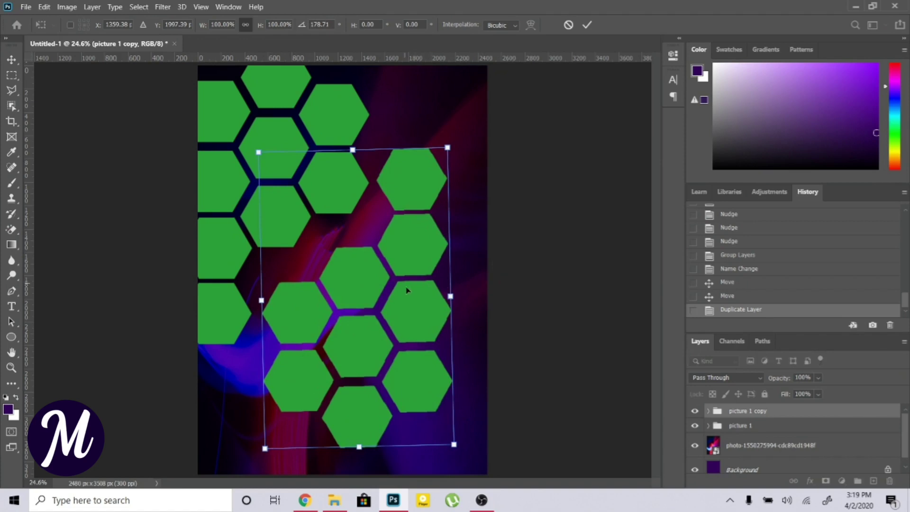
Move the rotated hexagon group into the poster's lower-right corner, partly past the right edge, and apply the transform.
drag(406, 289, 456, 347)
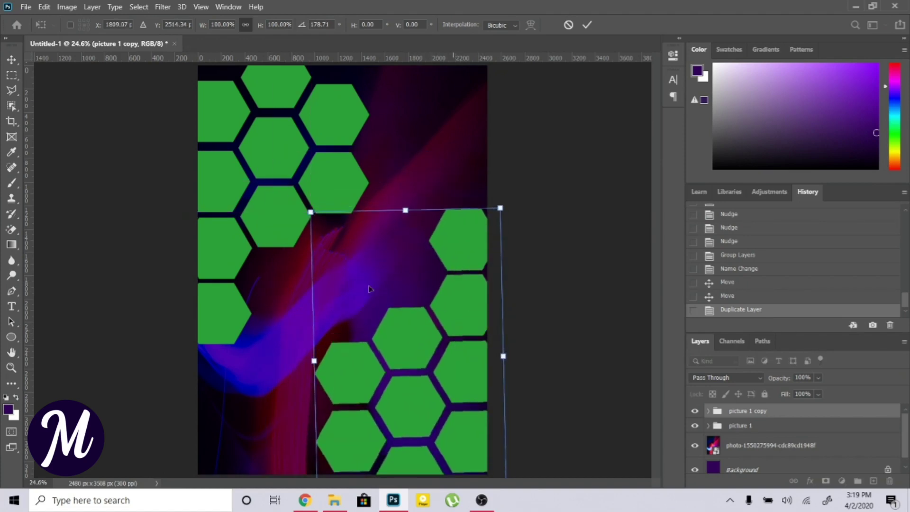
key(Right)
key(Right)
key(Right)
key(Right)
key(Right)
key(Right)
key(Right)
key(Right)
key(Right)
key(Right)
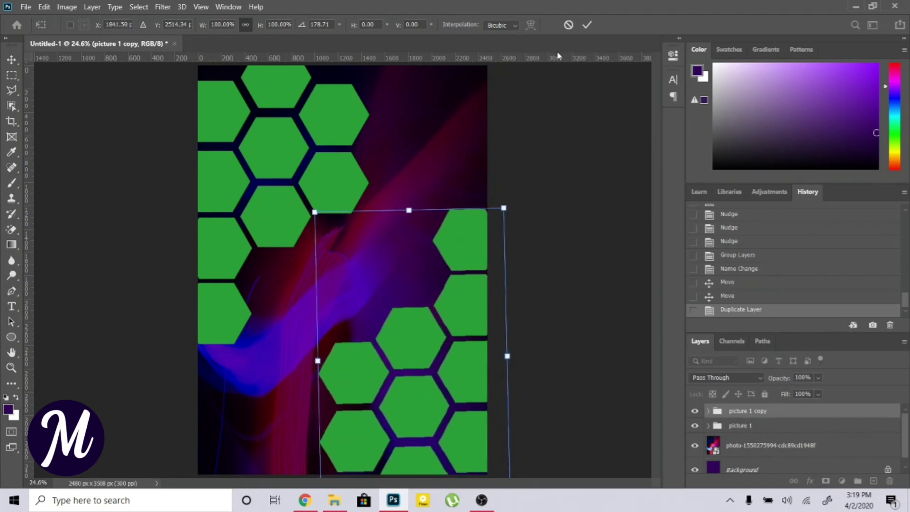
click(586, 25)
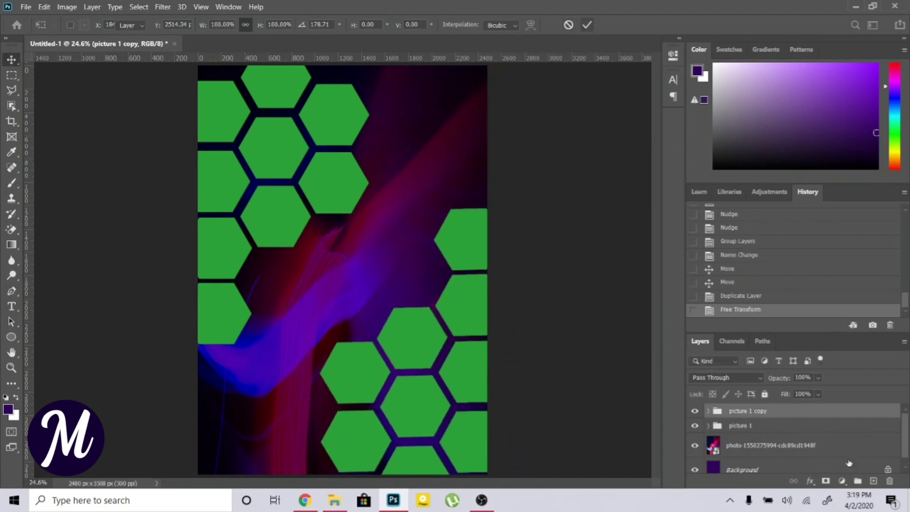
Nudge the "picture 1" hexagon group left and up toward the poster's upper-left corner.
click(767, 429)
key(Left)
key(Left)
key(Left)
key(Left)
key(Left)
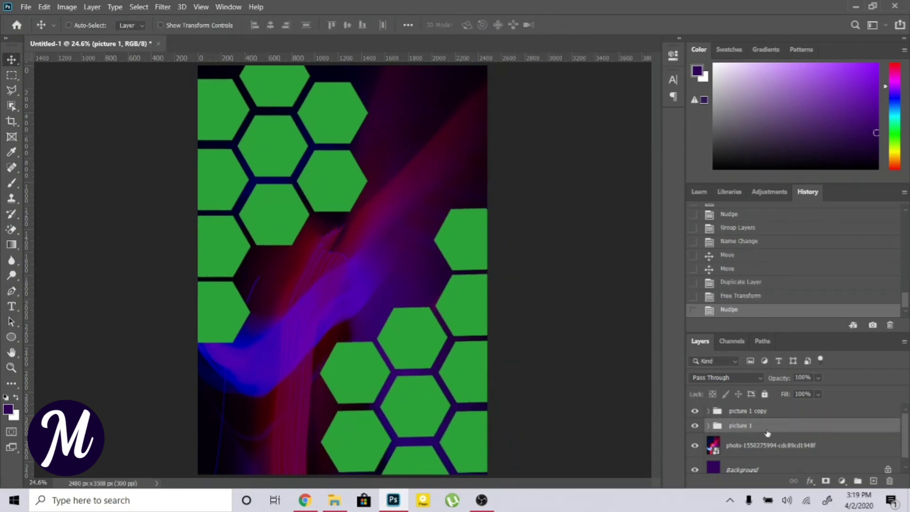
key(Up)
key(Up)
key(Up)
key(Up)
key(Up)
key(Up)
key(Up)
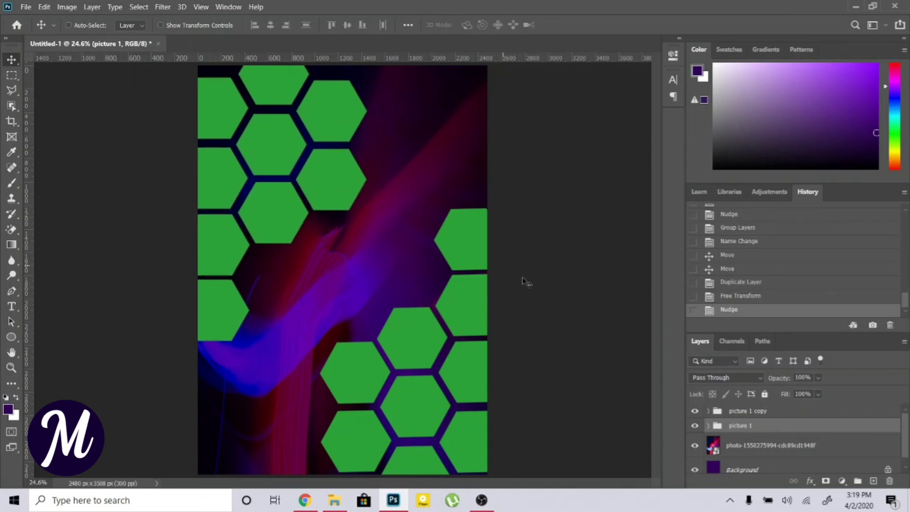
Rename the duplicated hexagon group as "picture 2".
double_click(759, 411)
key(BackSpace)
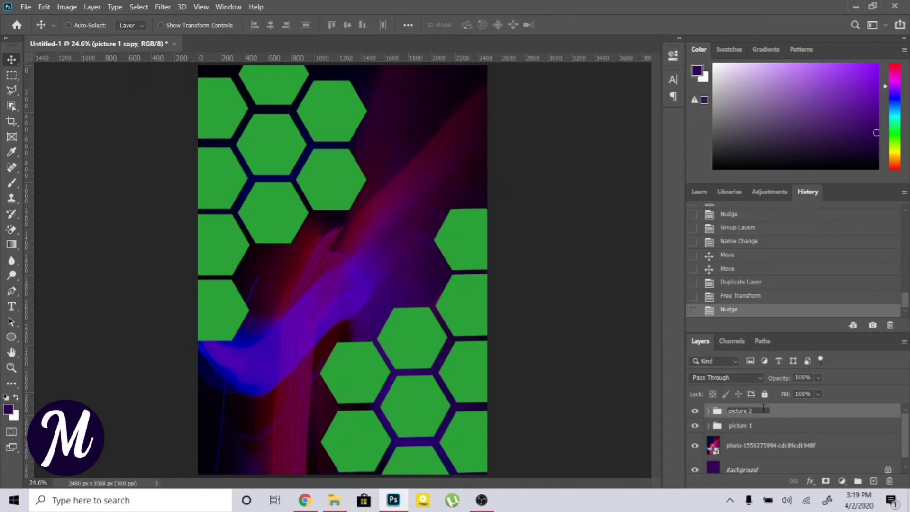
key(Return)
Add a new layer above the groups and enter the two-line title "AR-SCI" / "SPECTRUM '20" near the poster's middle.
click(874, 480)
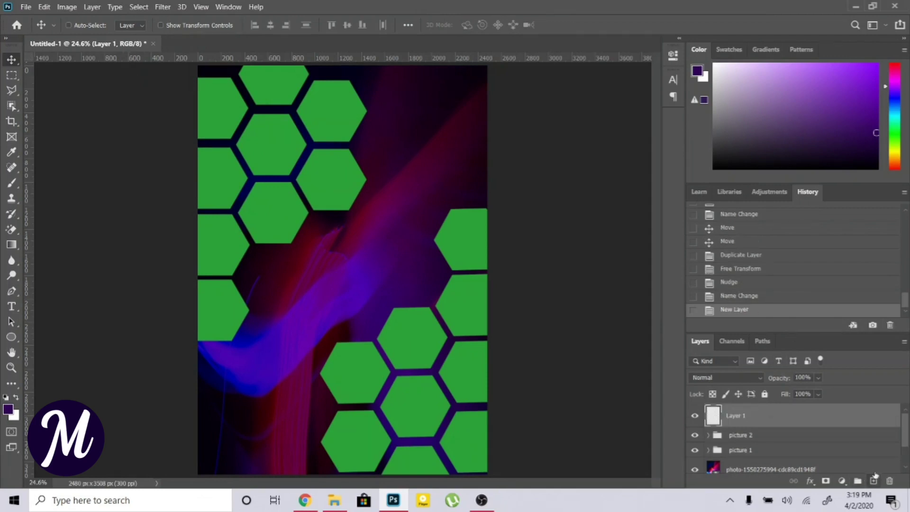
key(t)
click(312, 280)
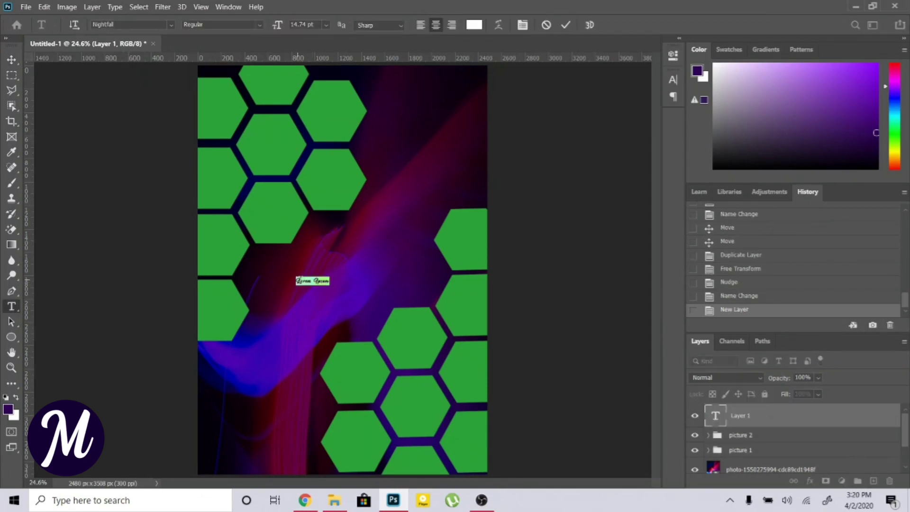
text(ABOU)
text(CI)
text(BREAK)
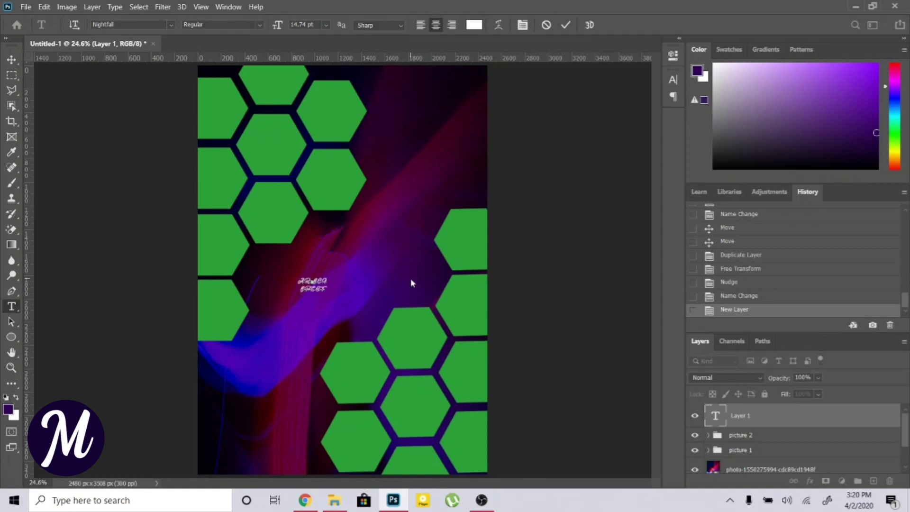
text(FAST)
Set the whole title's font to Roof runners active Bold.
key(ctrl+a)
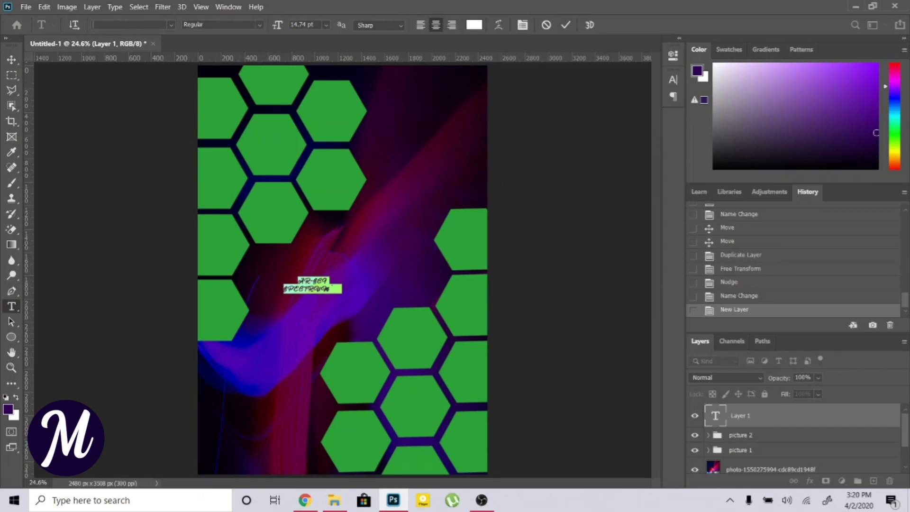
text(roof)
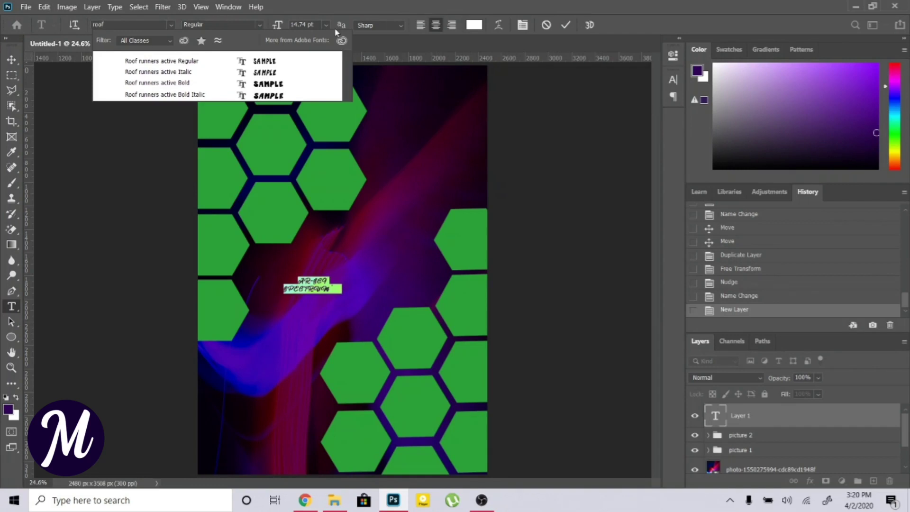
key(Down)
key(Down)
key(Return)
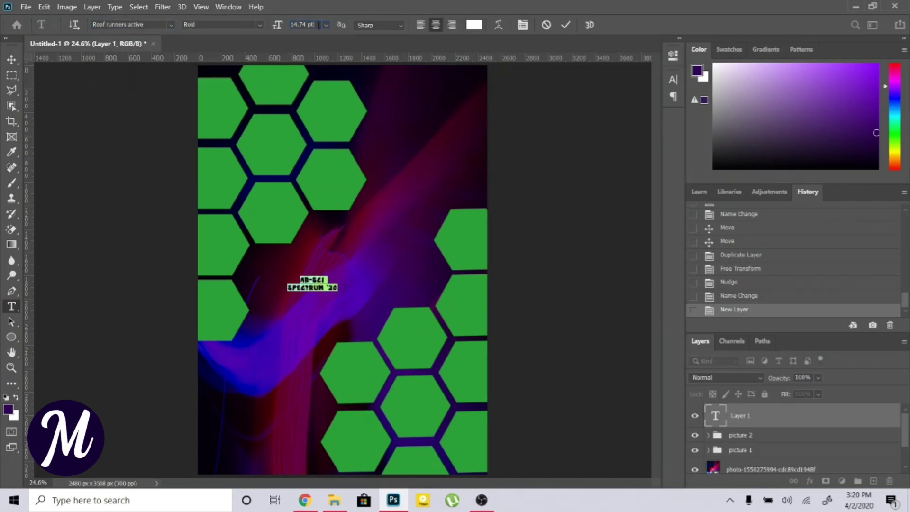
Increase the title's font size to 45 pt.
key(Up)
key(Up)
key(Up)
key(Up)
key(Up)
key(Up)
key(Up)
key(Up)
key(Up)
key(Up)
key(Up)
key(Up)
key(Up)
key(Up)
key(Up)
key(Up)
key(Up)
key(Up)
key(Up)
key(Up)
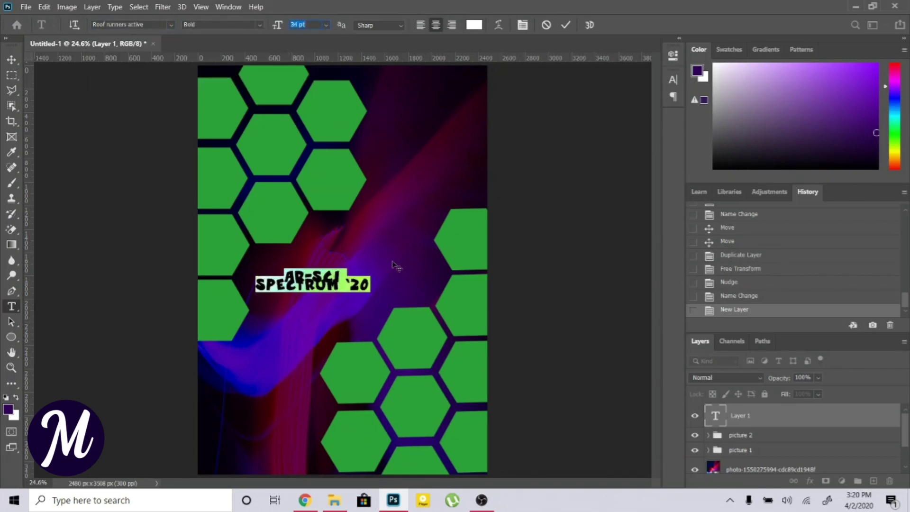
key(Up)
Set the title's leading to Auto and its tracking to 0.
key(ctrl+t)
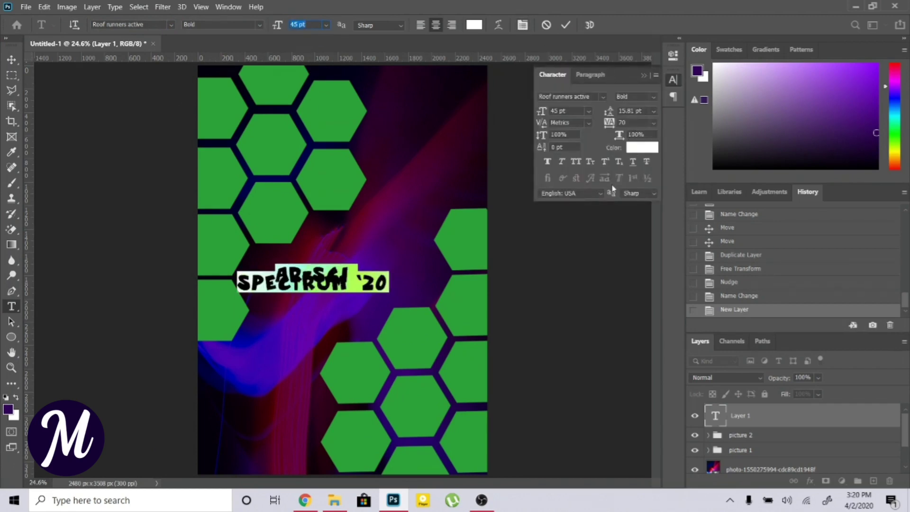
click(653, 111)
click(647, 124)
click(653, 122)
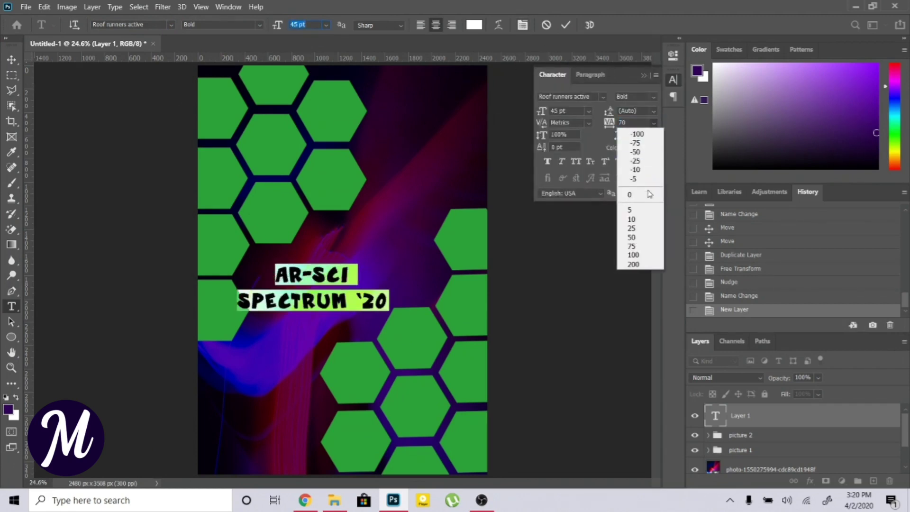
click(646, 196)
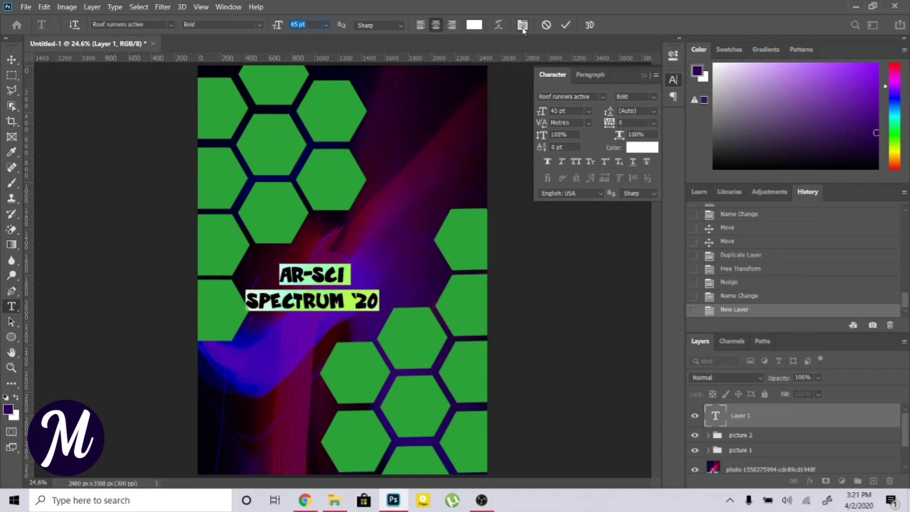
Increase the title's font size to 73 pt and commit the text.
key(Up)
key(Up)
key(Up)
key(Up)
key(Up)
key(Up)
key(Up)
key(Up)
key(Up)
key(Up)
key(Up)
key(Up)
key(Up)
key(Up)
key(Up)
key(Up)
key(Up)
key(Up)
key(Up)
key(Up)
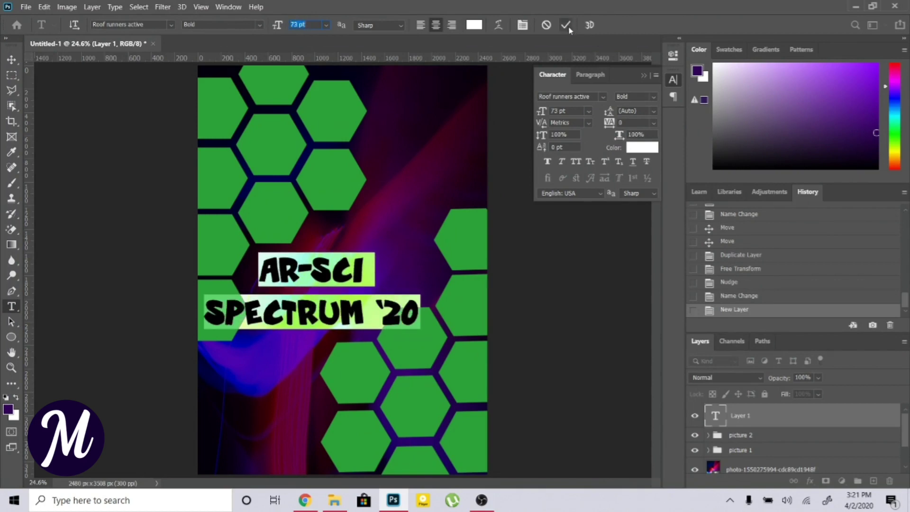
click(566, 26)
Move the title up and right so it sits centred across the poster between the two hexagon groups.
click(13, 61)
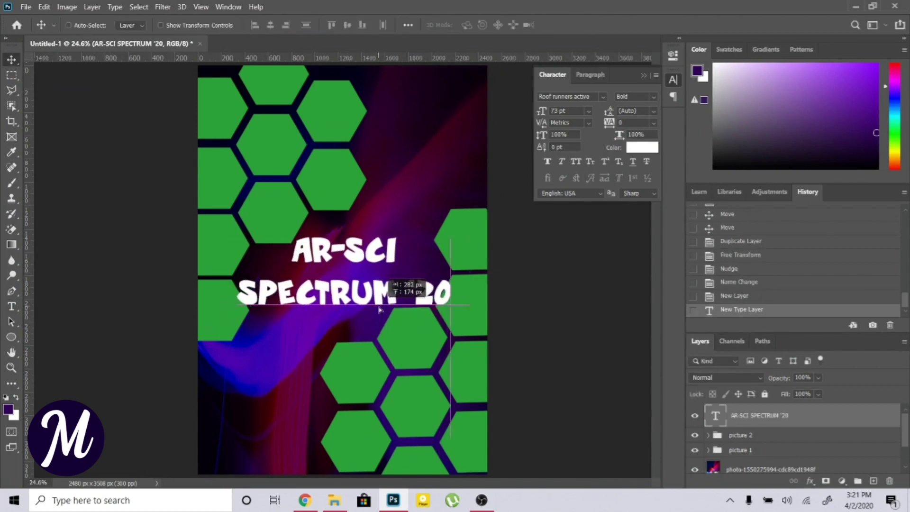
drag(380, 310, 381, 308)
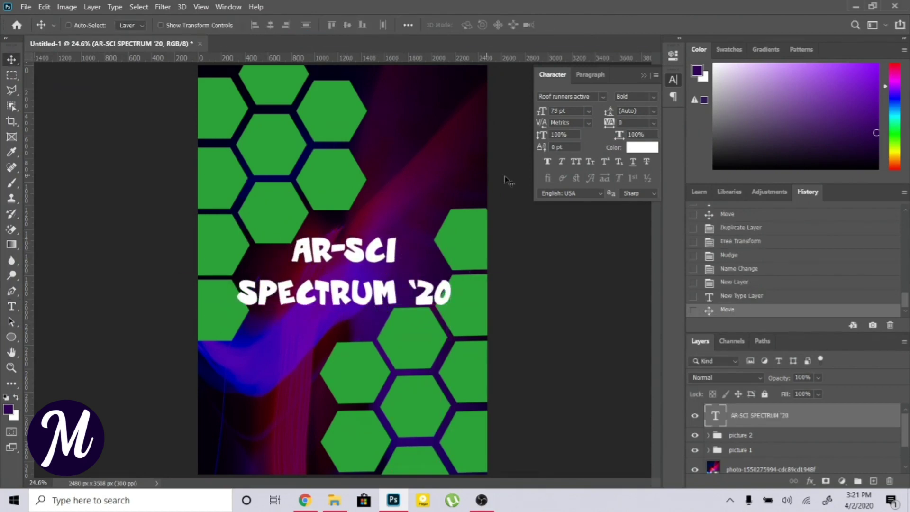
Reopen the title text and tighten its line spacing by setting the leading to 57 pt.
key(ctrl+a)
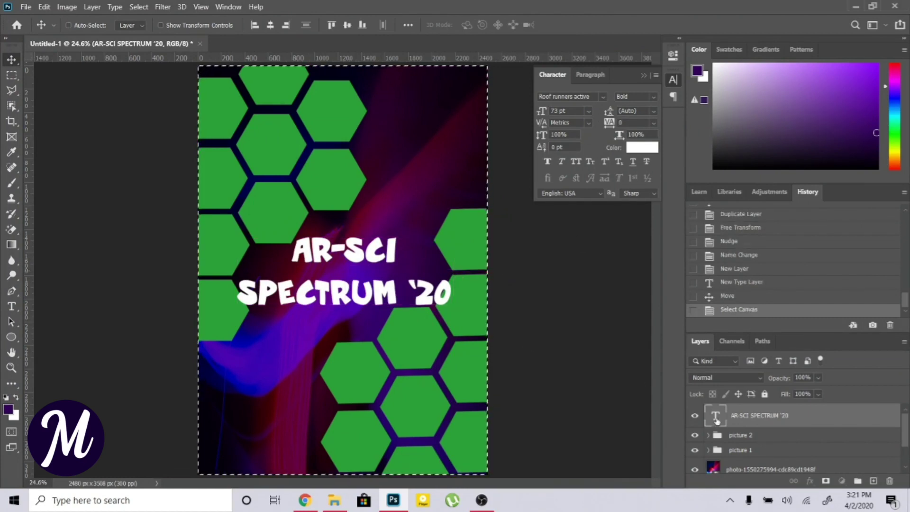
double_click(716, 415)
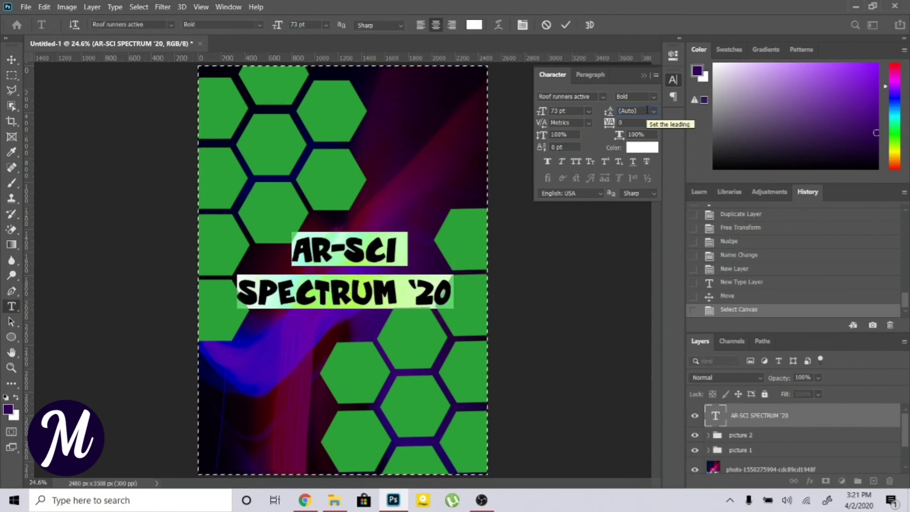
click(653, 110)
click(641, 199)
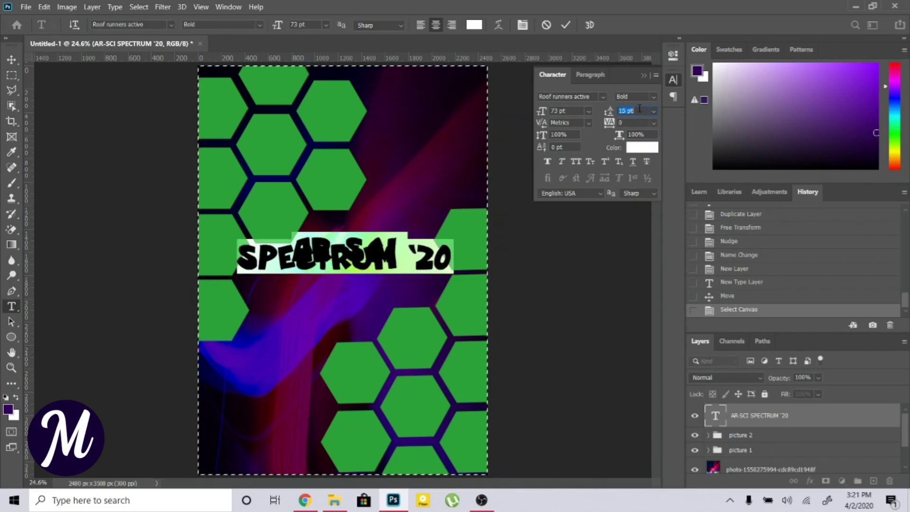
text(32)
key(Return)
key(Up)
key(Up)
key(Up)
key(Up)
key(Up)
key(Up)
key(Up)
key(Up)
key(Up)
key(Up)
key(Up)
key(Up)
key(Up)
key(Up)
key(Up)
key(Up)
key(Up)
key(Up)
key(Up)
key(Up)
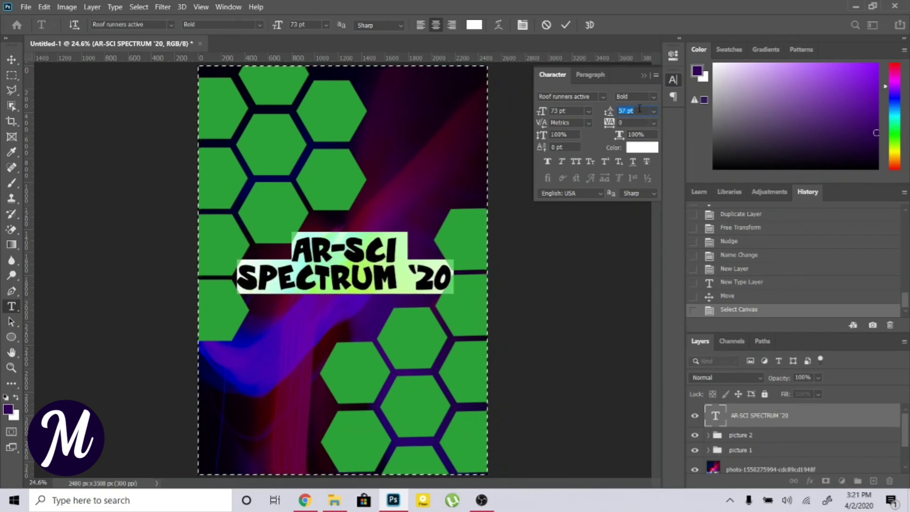
Set the title's font size to 69 pt, commit the text and deselect the canvas.
click(575, 111)
key(Down)
key(Down)
key(Down)
key(Down)
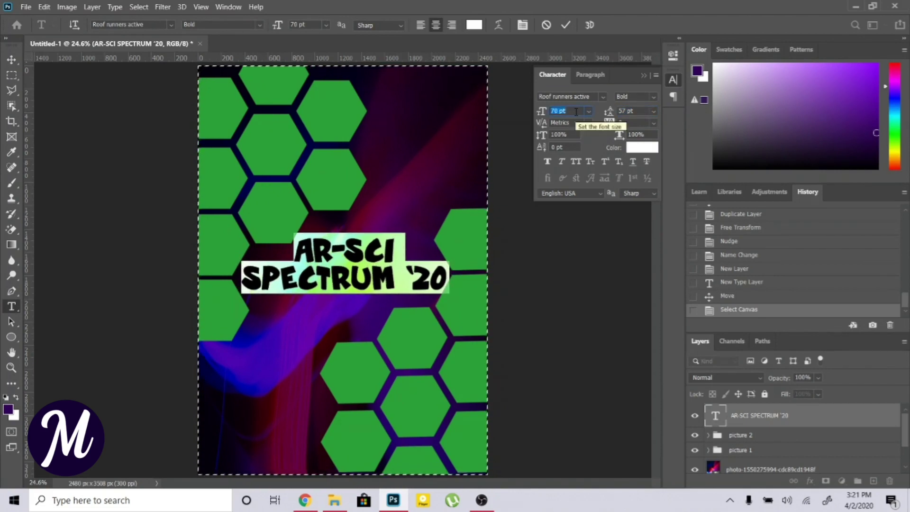
click(569, 26)
click(12, 59)
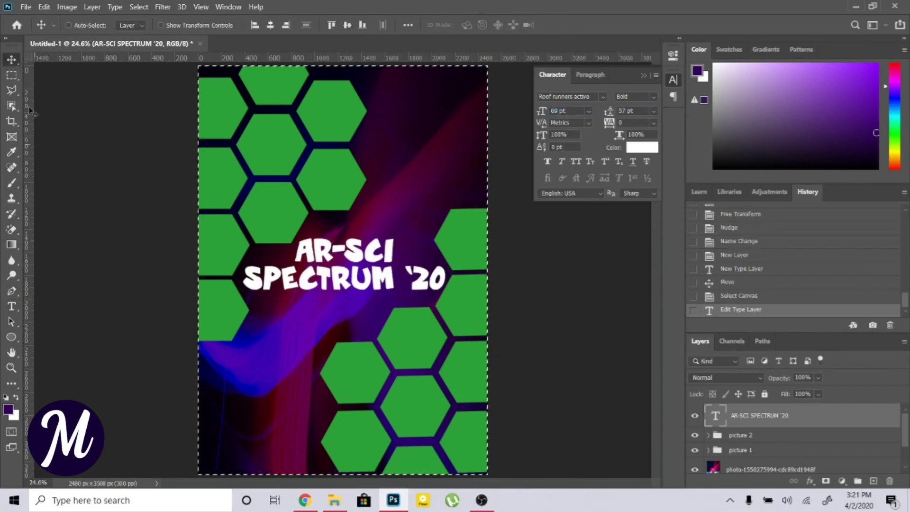
click(11, 75)
click(325, 137)
Recolour the letters "AR" in the title to the magenta pink #d30767.
click(12, 368)
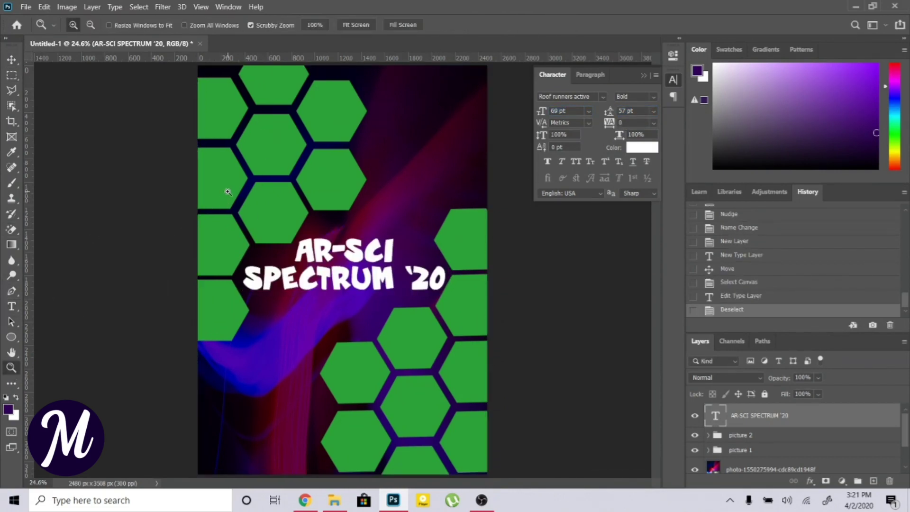
drag(228, 192, 325, 284)
scroll(396, 353, down, 4)
drag(374, 483, 441, 487)
click(11, 306)
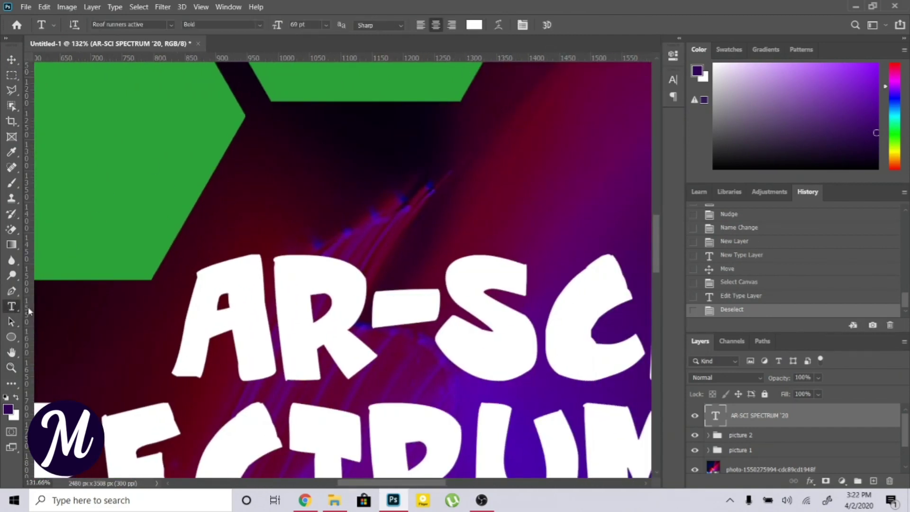
drag(202, 324, 374, 355)
click(8, 408)
drag(655, 132, 655, 108)
drag(622, 115, 629, 122)
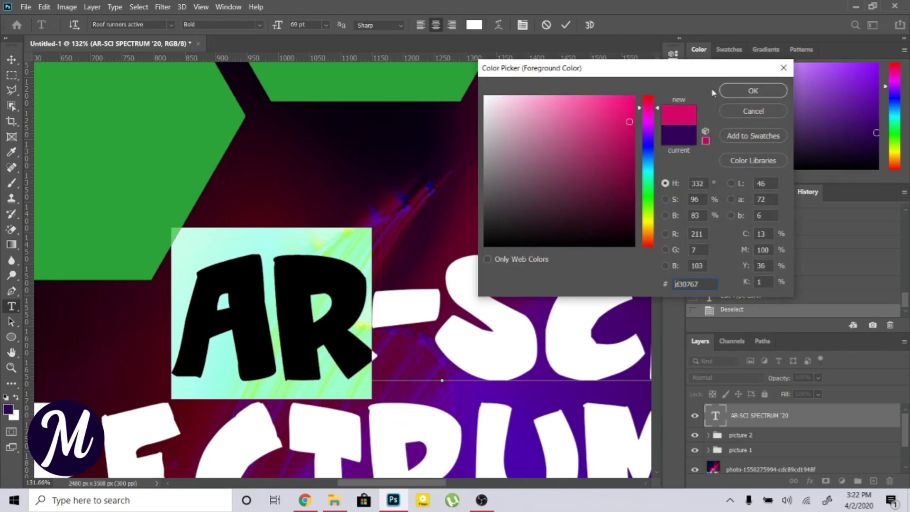
click(745, 93)
click(418, 341)
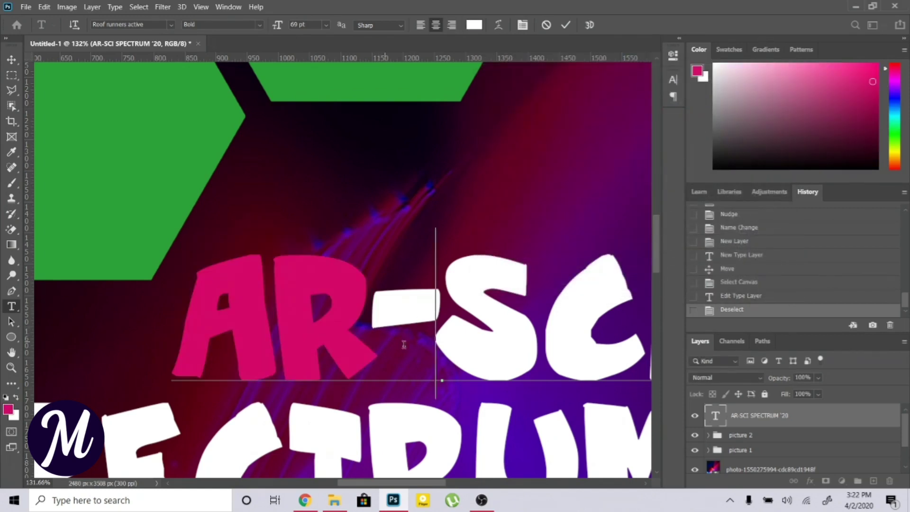
Recolour the letters "SCI" in the title to the blue-violet #644bf9.
scroll(470, 415, right, 5)
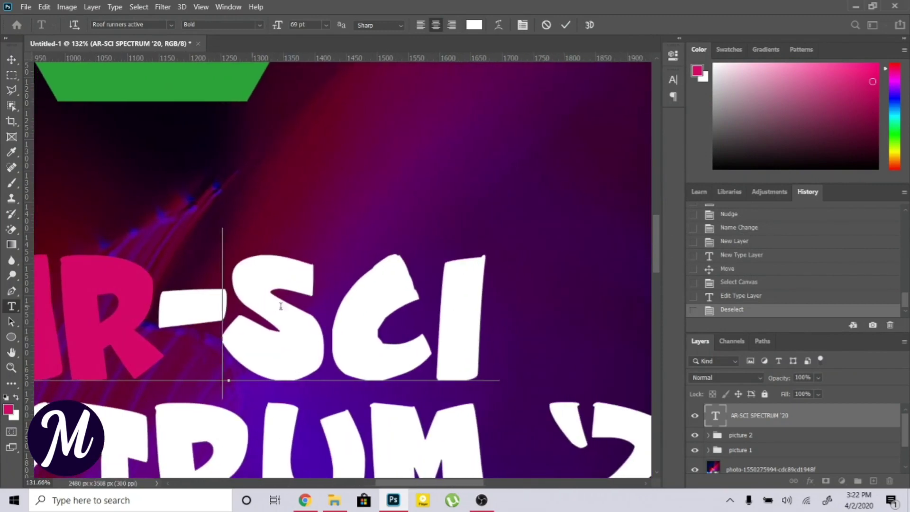
drag(223, 327, 482, 323)
click(8, 410)
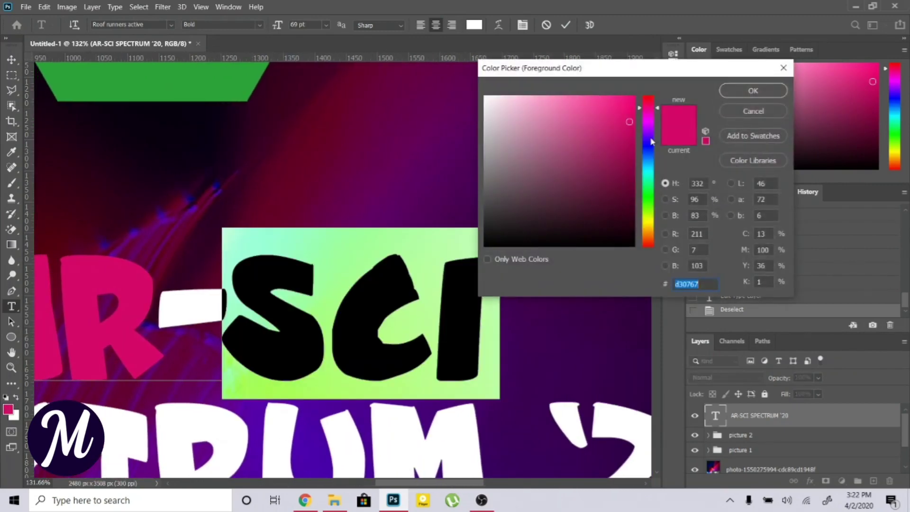
drag(650, 139, 651, 142)
drag(603, 100, 588, 99)
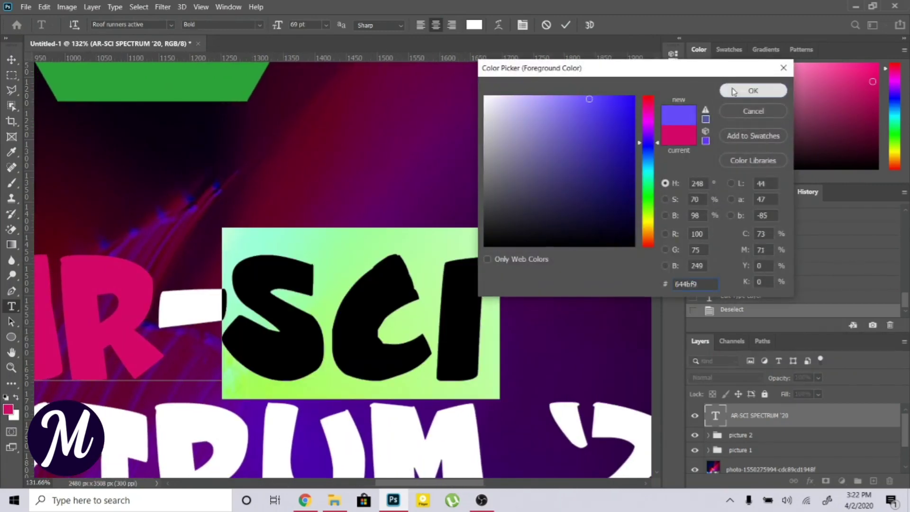
click(733, 91)
Recolour the title's second line, "SPECTRUM '20", to bright yellow and commit the text.
scroll(469, 441, down, 5)
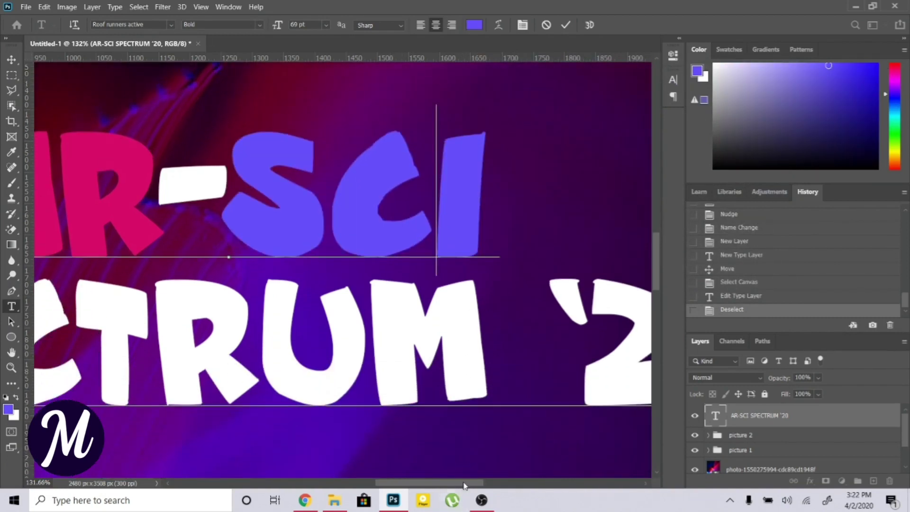
drag(460, 482, 388, 483)
drag(89, 340, 662, 342)
click(9, 411)
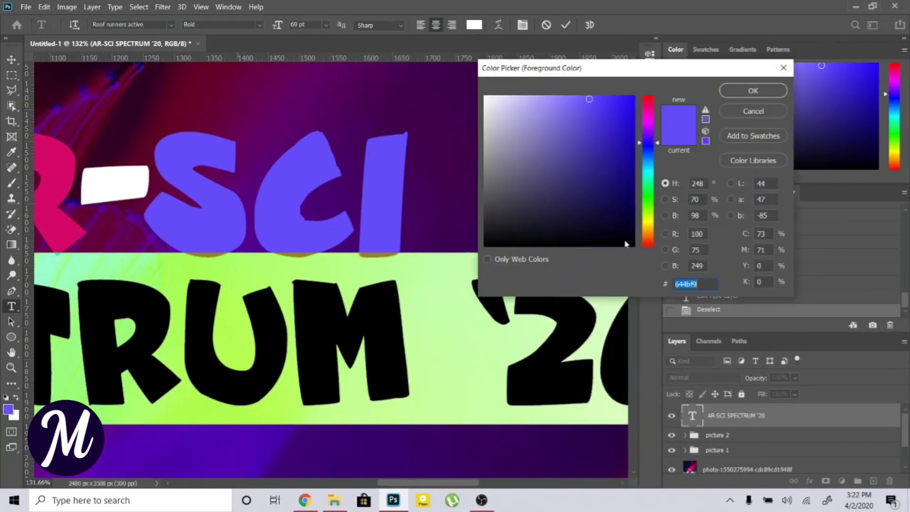
click(652, 224)
click(753, 91)
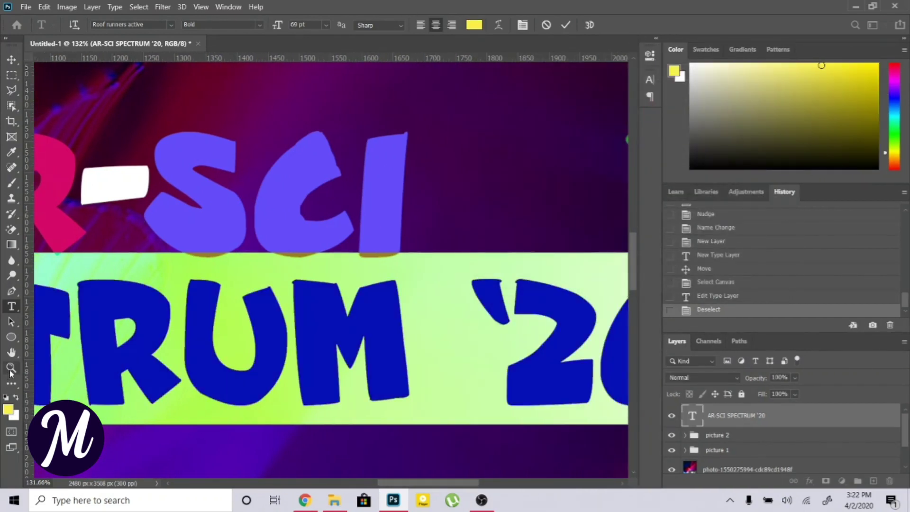
click(565, 24)
Start a new text layer below the title and remove its placeholder text.
key(z)
click(356, 25)
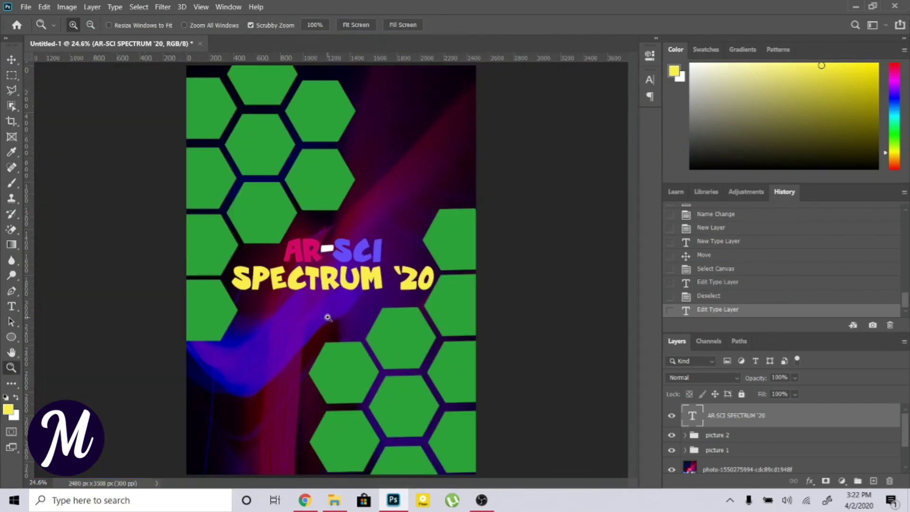
click(326, 289)
click(322, 289)
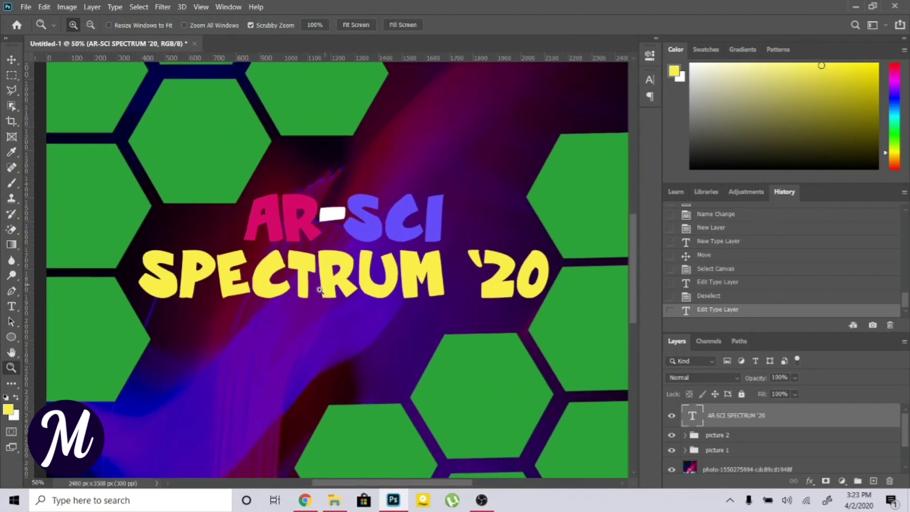
click(327, 239)
click(12, 306)
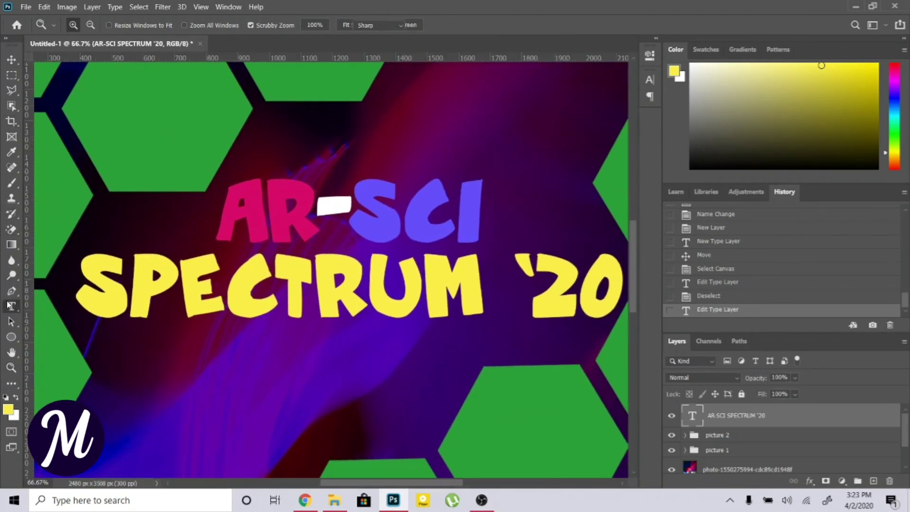
click(196, 360)
scroll(222, 370, down, 2)
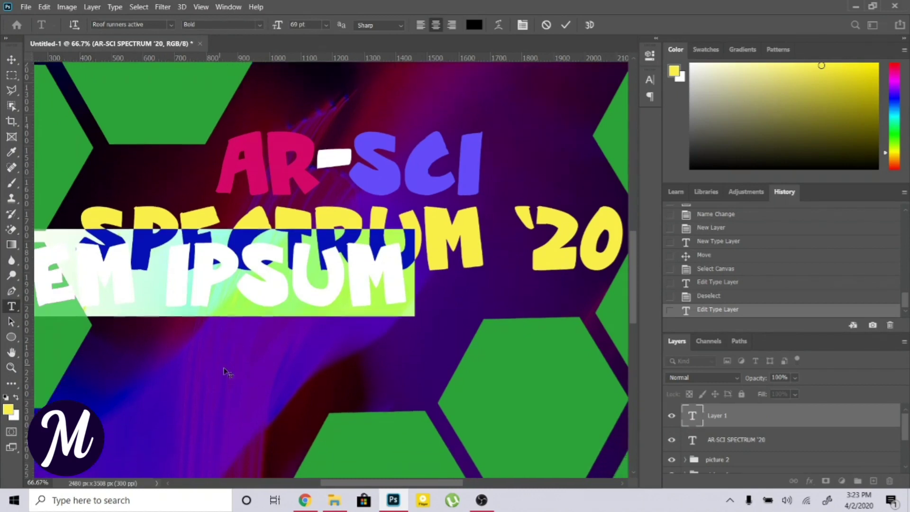
drag(453, 315, 526, 384)
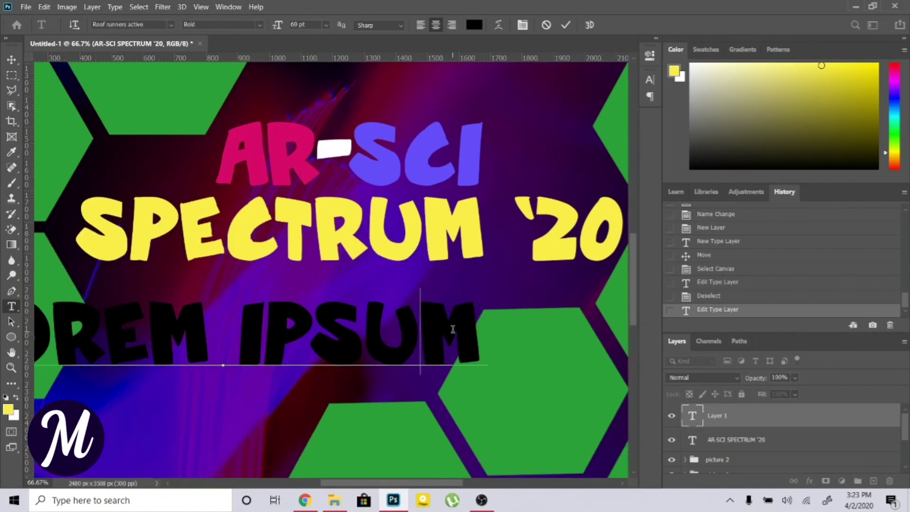
key(BackSpace)
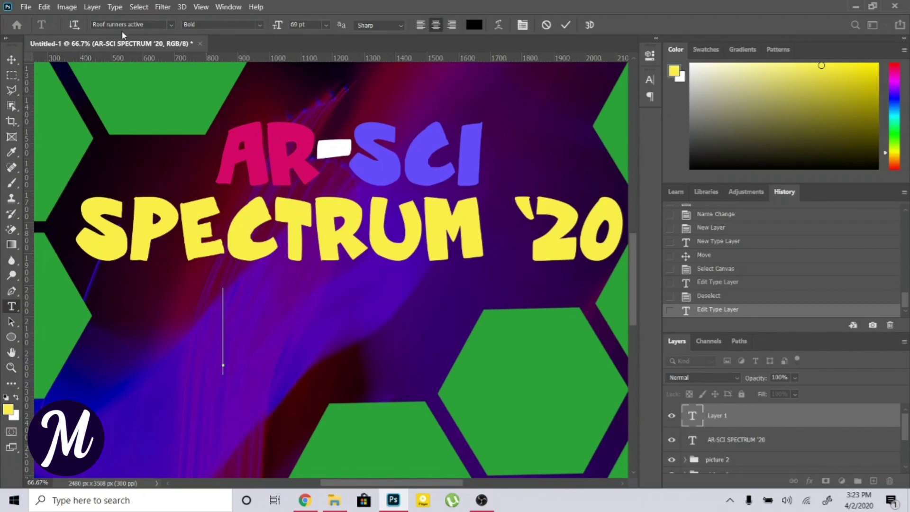
Choose the Segoe Print Regular font for the new text layer and enter "Come".
click(143, 24)
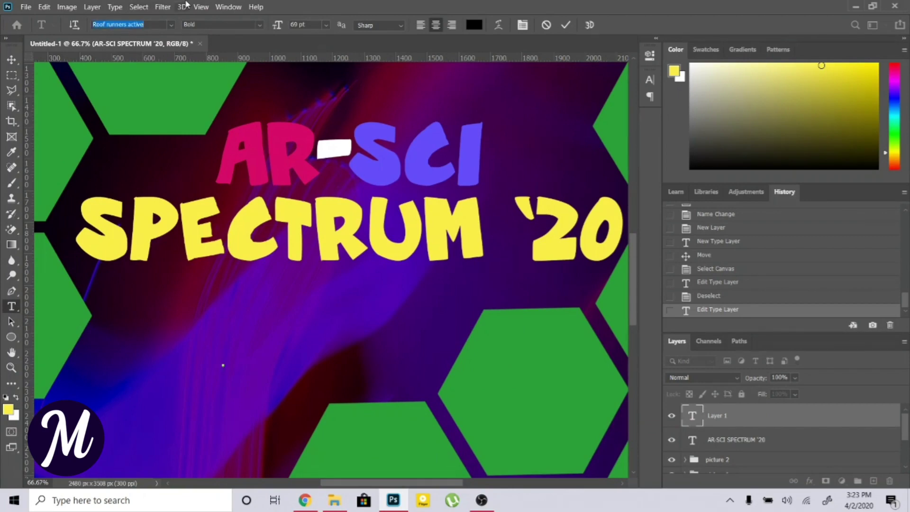
text(seg)
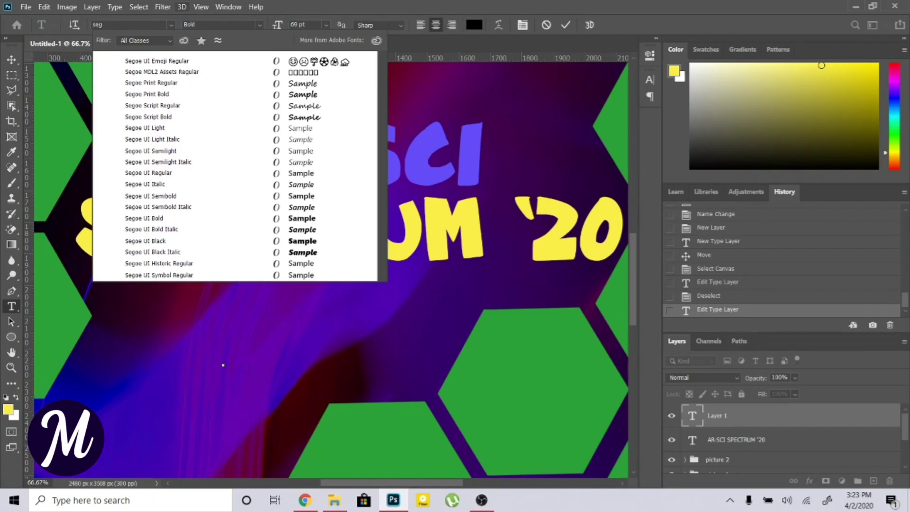
click(299, 85)
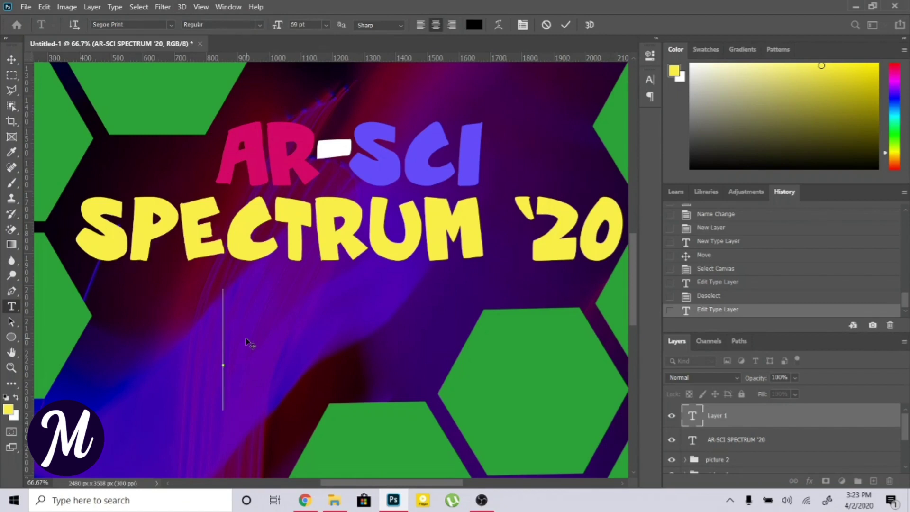
text(C)
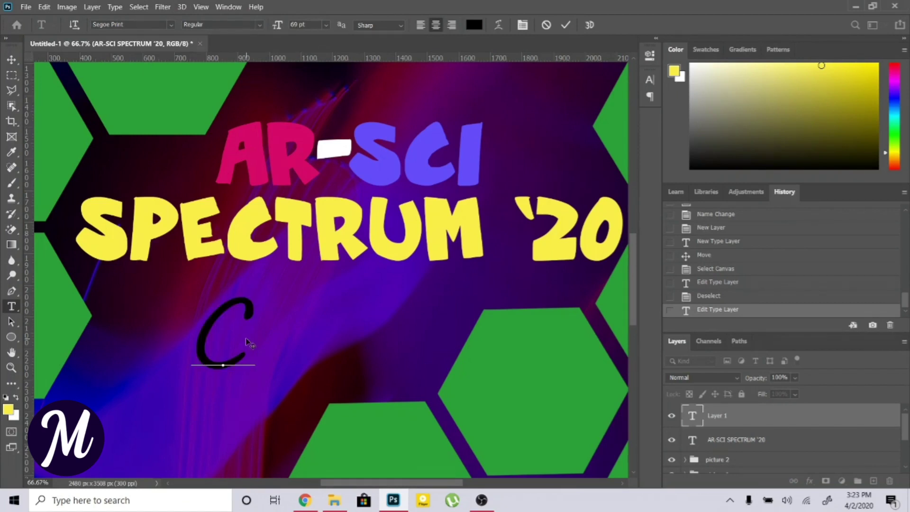
text(ome)
Change the font of the word "Come" to Nightfall Regular and commit the text.
mouse_move(402, 345)
mouse_down()
mouse_move(423, 342)
mouse_move(71, 303)
mouse_up()
click(171, 24)
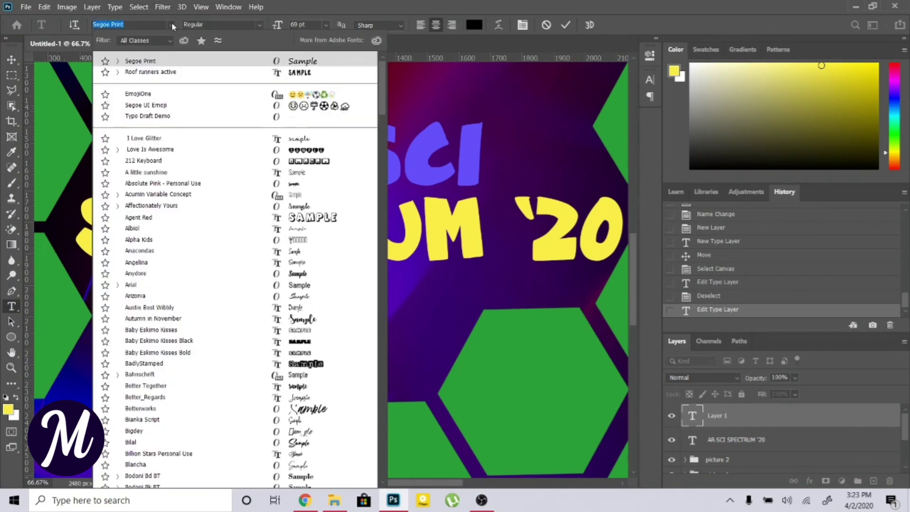
text(nigh)
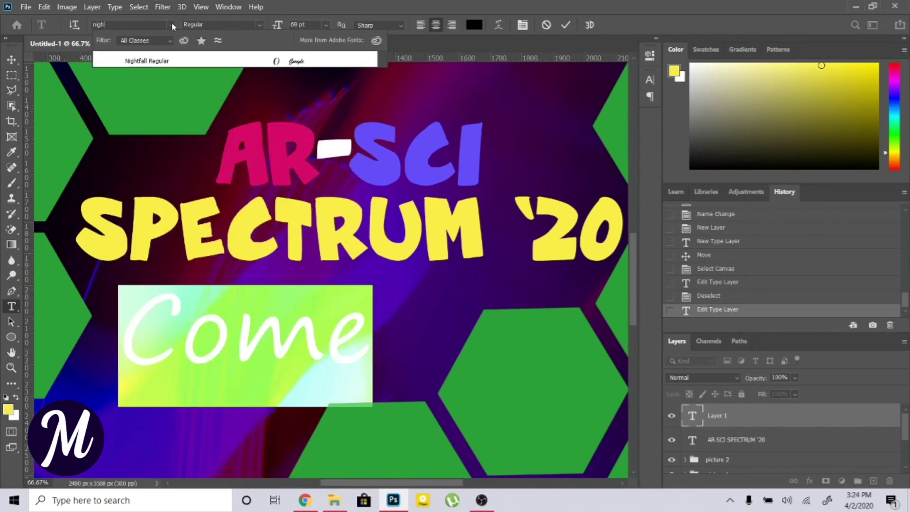
click(167, 61)
key(ctrl+Return)
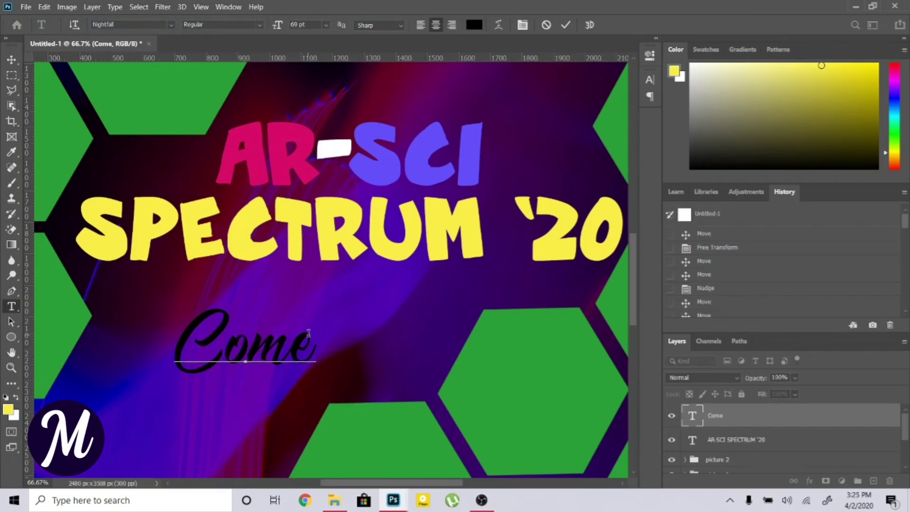
Extend the tagline to read "Come and appriciate their" and commit the text.
text(and appr)
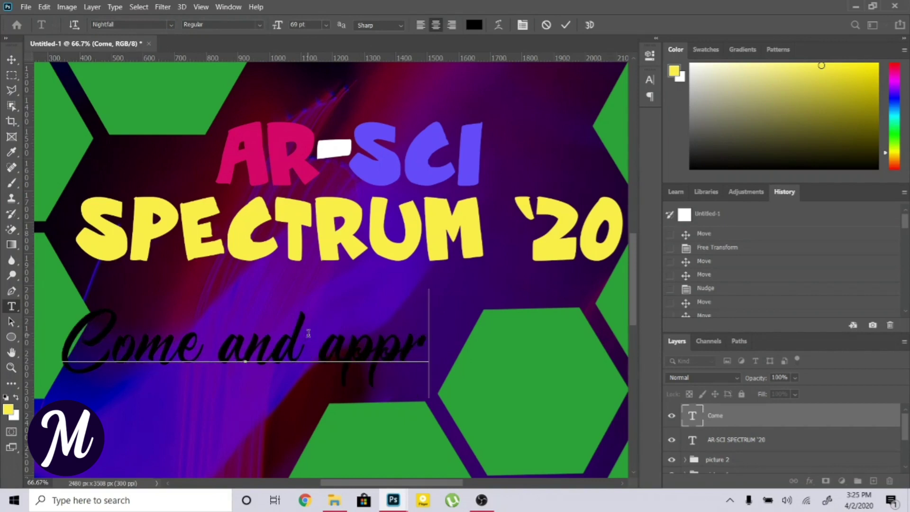
text(iciate)
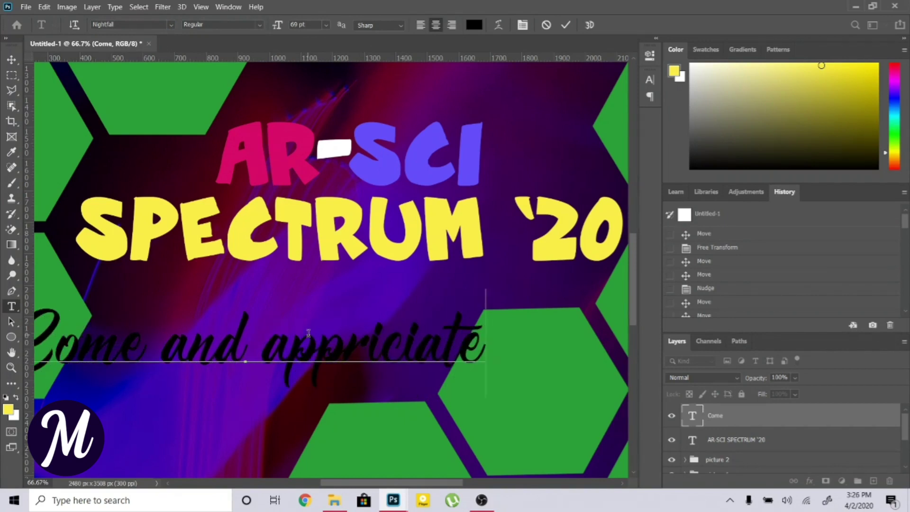
text( their)
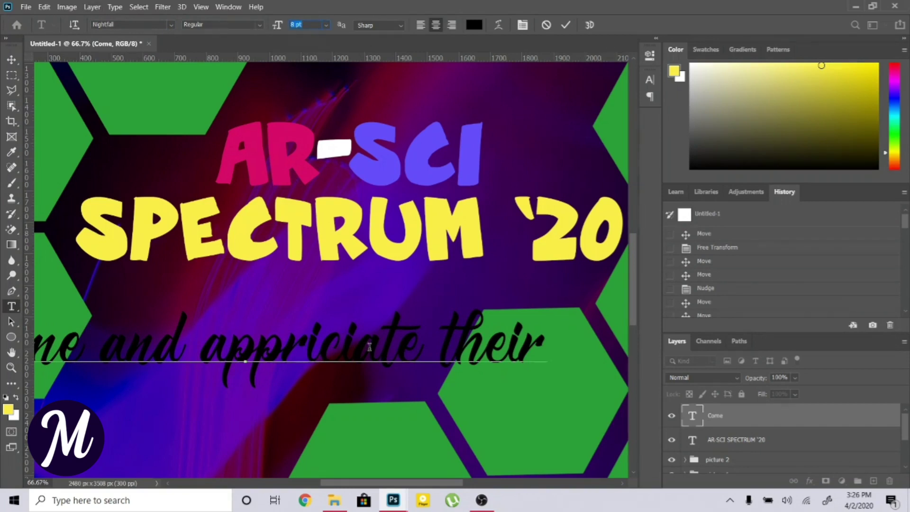
click(565, 25)
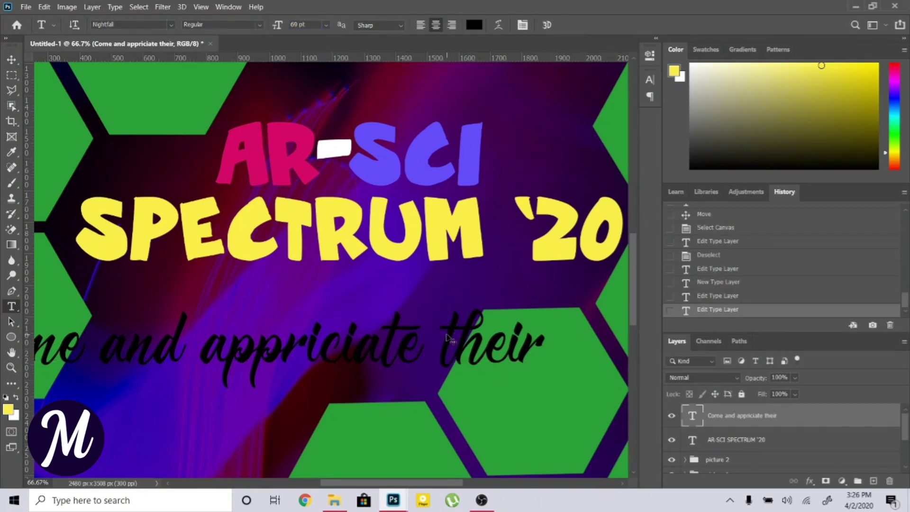
Scale the tagline down to about 33 pt and move it directly beneath the title.
key(ctrl+t)
drag(545, 291, 229, 345)
drag(199, 373, 414, 296)
click(586, 25)
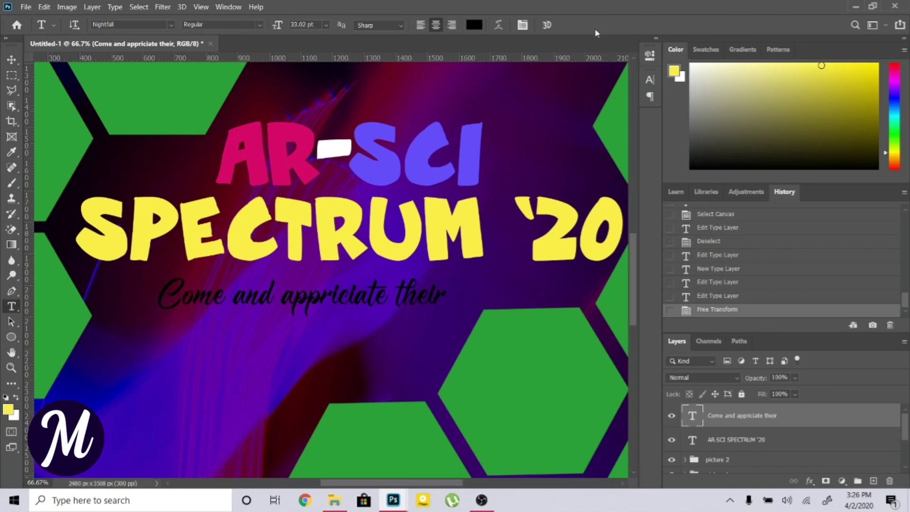
Recolor the whole tagline "Come and appriciate their" to white (ffffff).
double_click(682, 425)
click(523, 25)
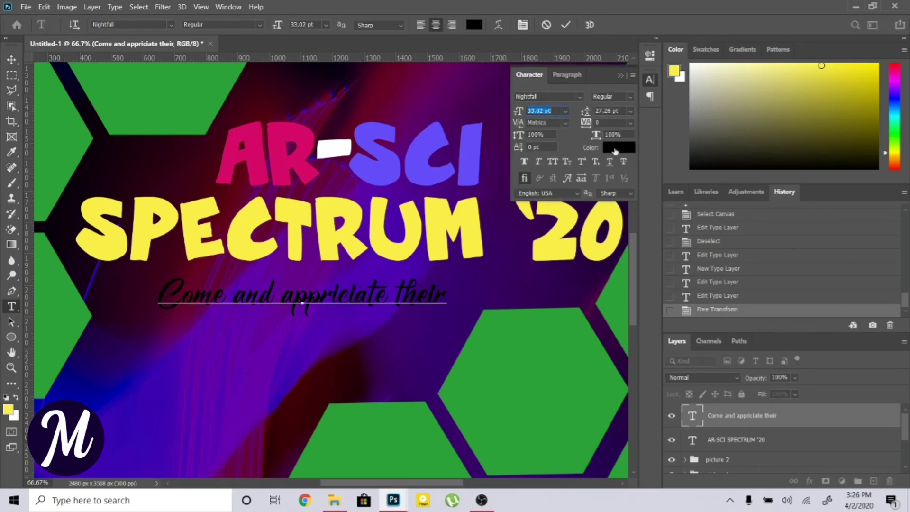
click(614, 148)
text(ffffff)
click(742, 92)
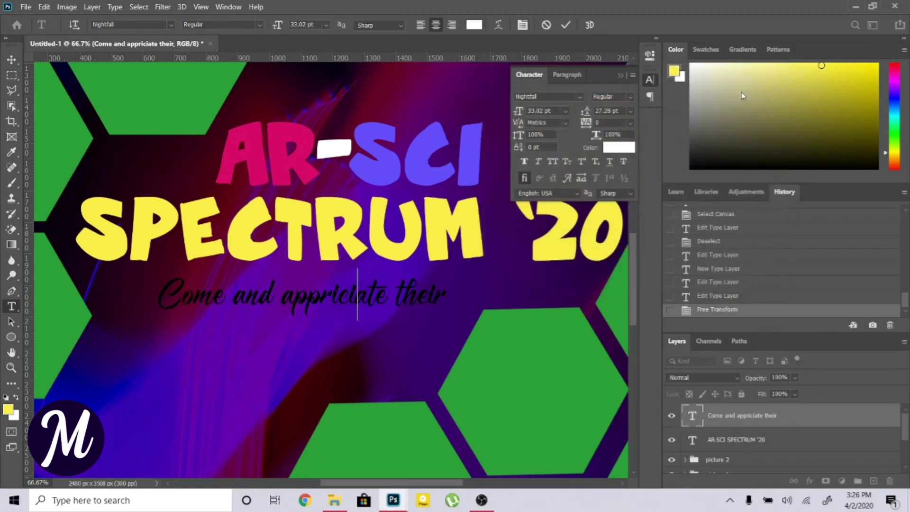
drag(444, 294, 158, 297)
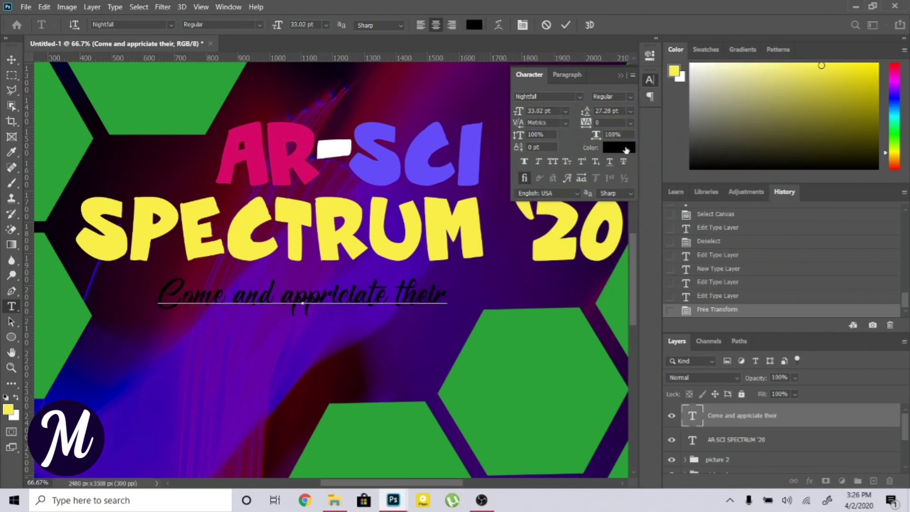
click(619, 147)
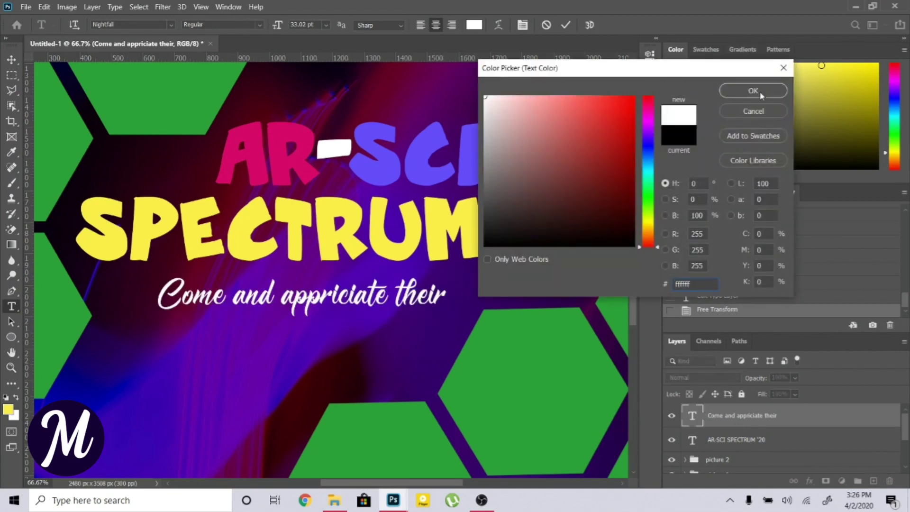
click(758, 92)
Set the tagline's leading to 38 pt and its tracking to 80.
text(30)
key(Return)
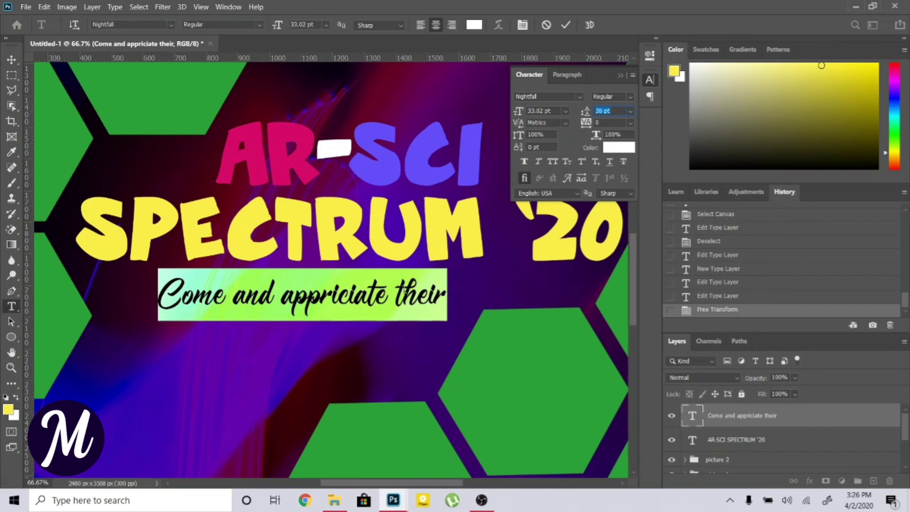
click(611, 122)
text(80)
key(Return)
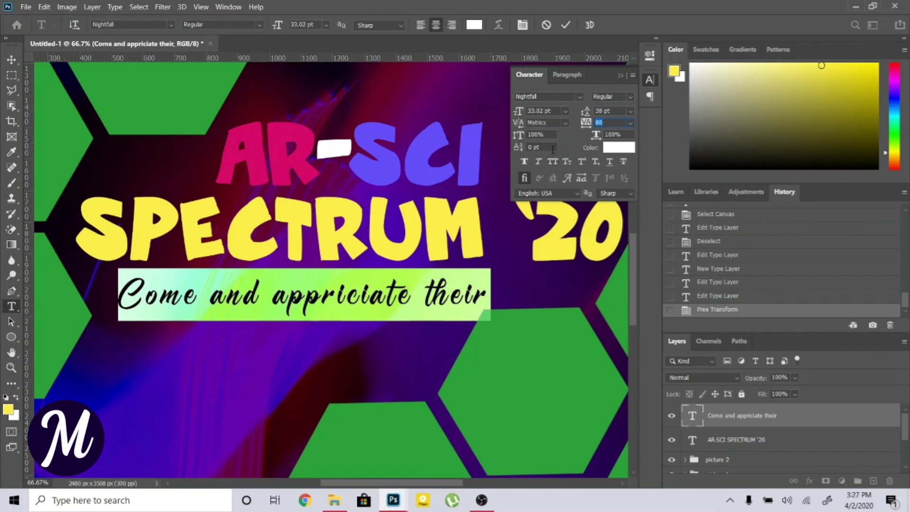
Set the tagline's vertical scale to 73% and move it up and slightly right, close beneath the title, committing the text.
click(549, 136)
scroll(550, 135, down, 19)
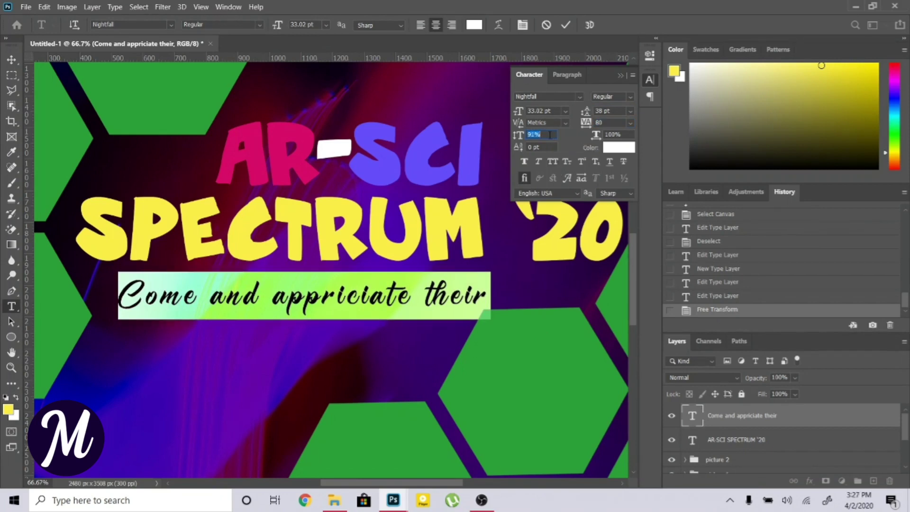
scroll(549, 135, down, 8)
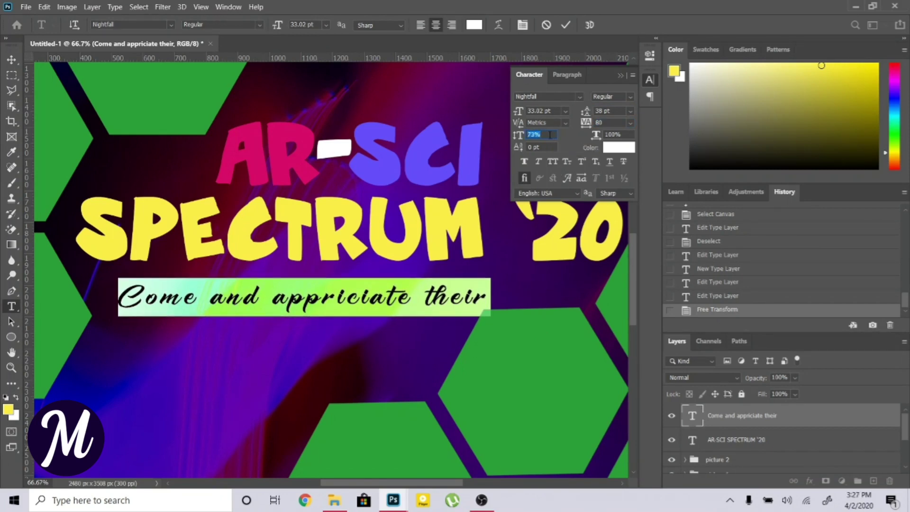
click(568, 26)
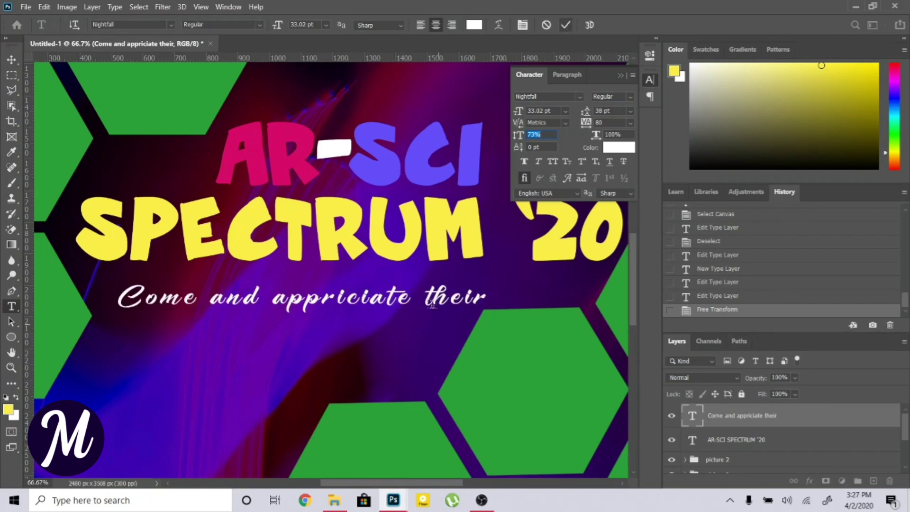
drag(481, 332, 515, 322)
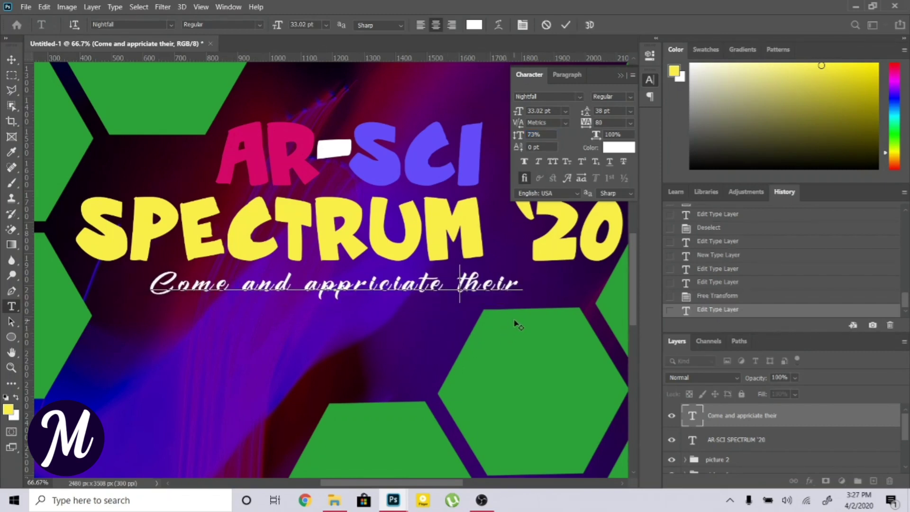
click(566, 26)
Add a new text layer reading "Efforts" beneath the tagline.
click(317, 343)
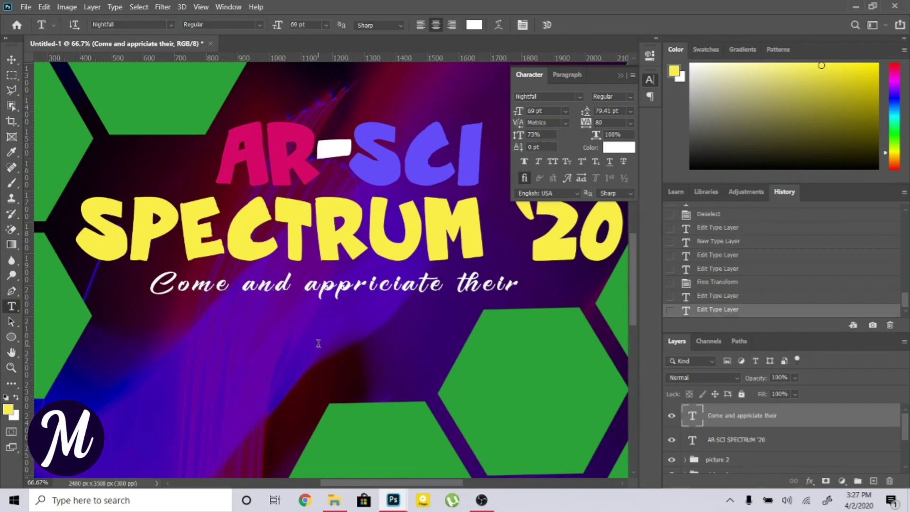
text(Ef)
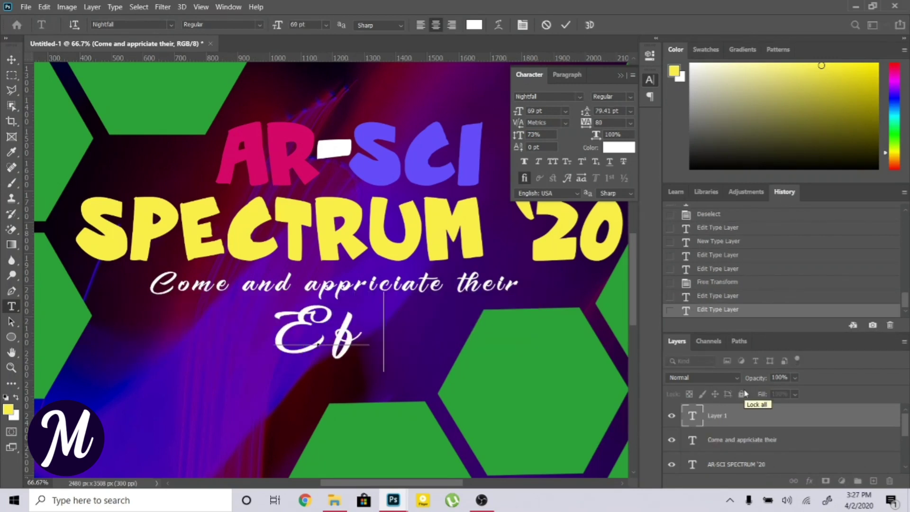
text(forts)
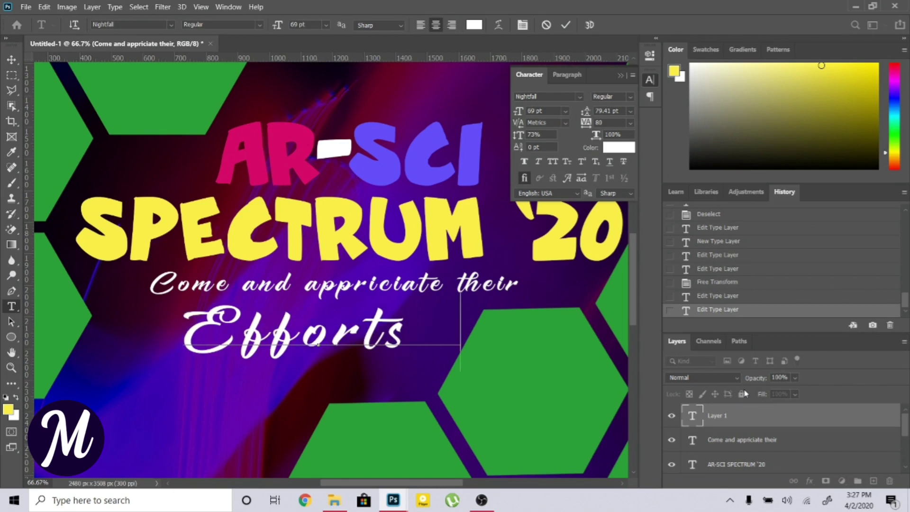
drag(432, 345, 183, 324)
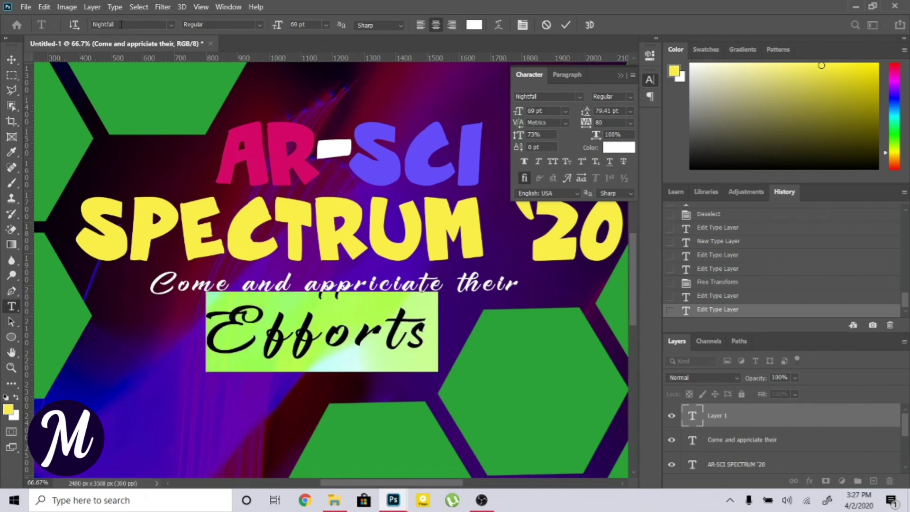
click(171, 25)
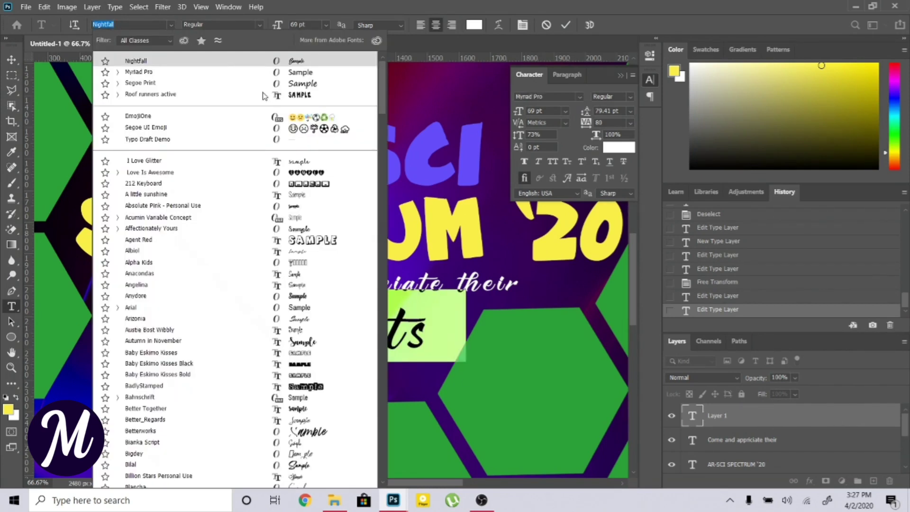
scroll(312, 398, down, 8)
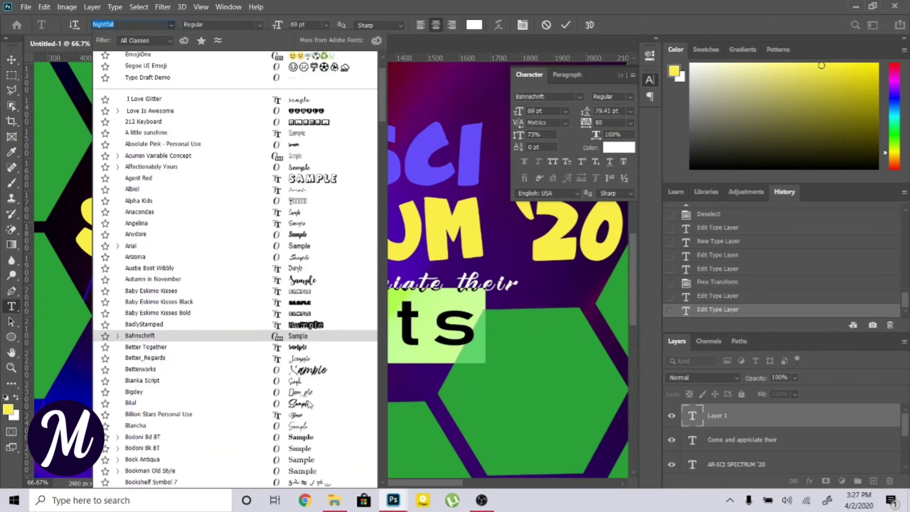
scroll(311, 403, down, 1)
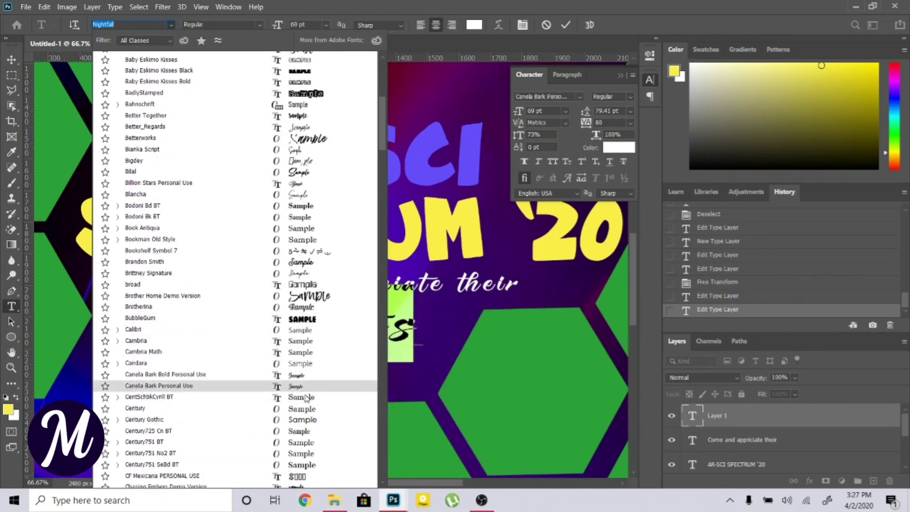
click(137, 29)
key(Down)
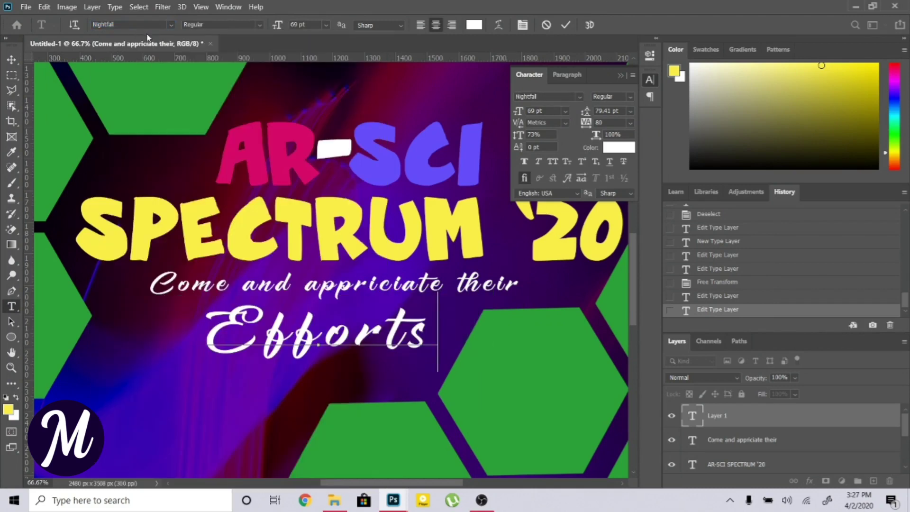
Try the Absolute Pink font on the word "Efforts".
drag(424, 334, 189, 313)
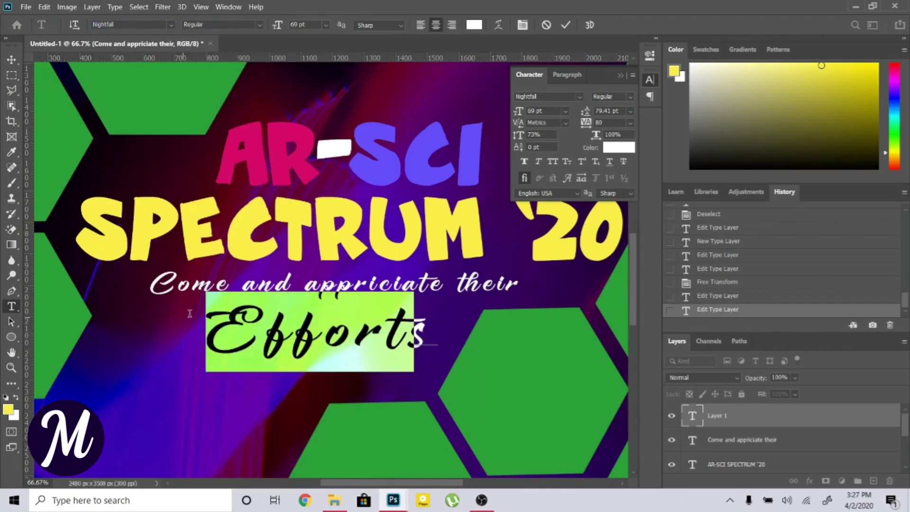
click(141, 25)
key(Down)
key(Down)
key(Down)
key(Down)
key(Down)
key(Down)
key(Down)
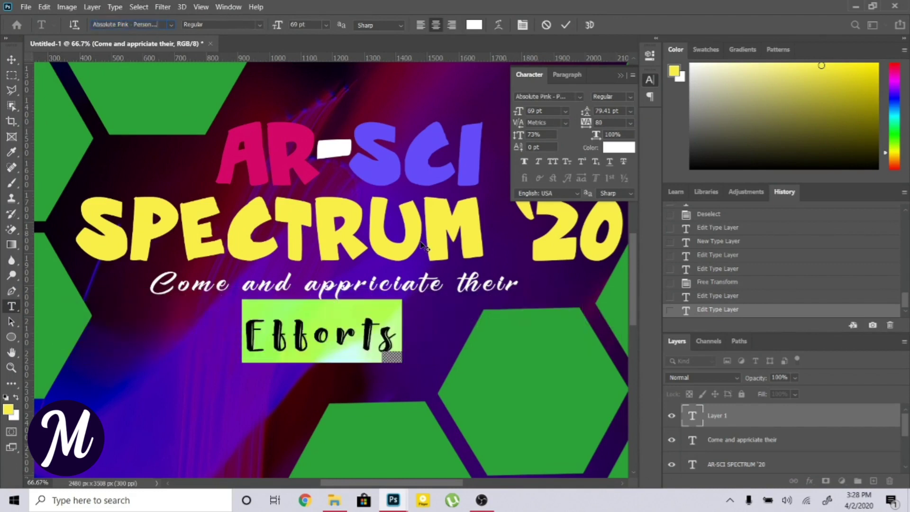
key(Up)
click(359, 328)
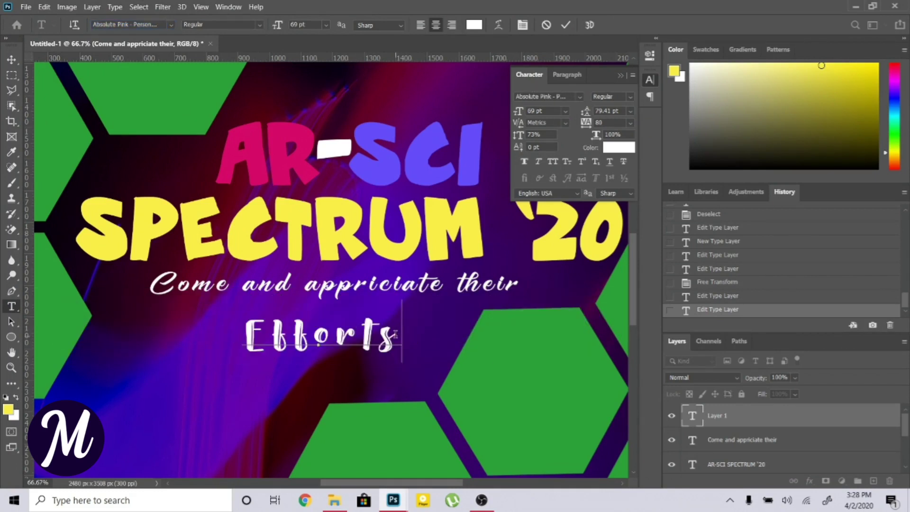
Change the font of "Efforts" to Anydore, place the word close beneath the tagline and commit the text.
drag(395, 334, 236, 331)
click(138, 24)
key(Down)
key(Down)
key(Down)
key(Down)
key(Down)
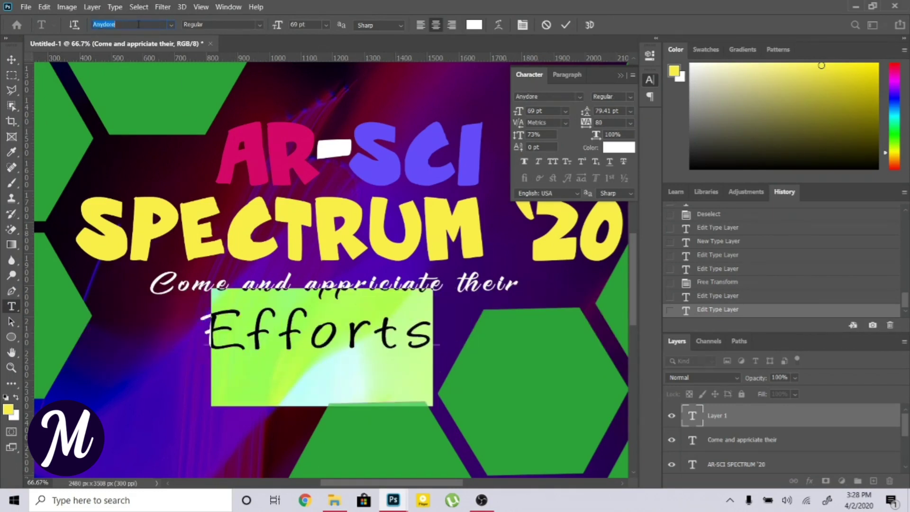
click(397, 336)
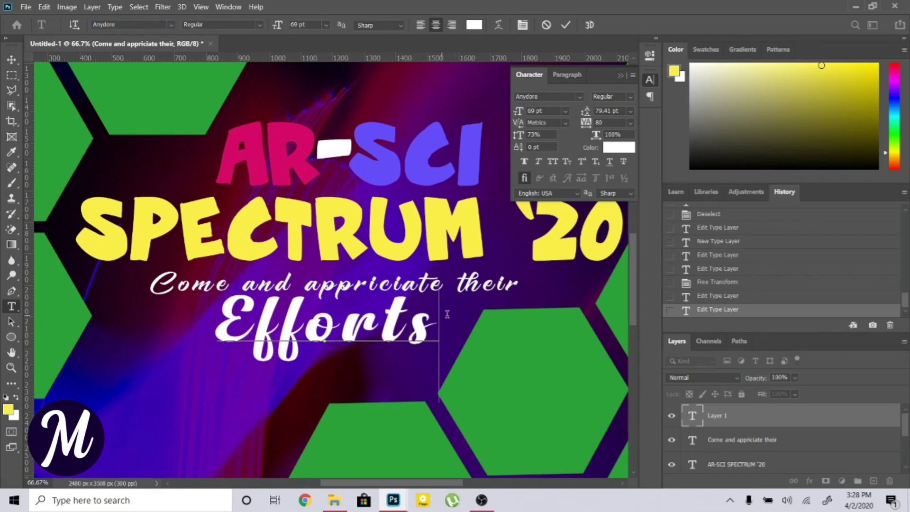
click(565, 25)
Start a new text layer below the left-hand hexagons and choose the Segoe Print Regular font for it.
scroll(341, 381, down, 3)
drag(407, 482, 374, 482)
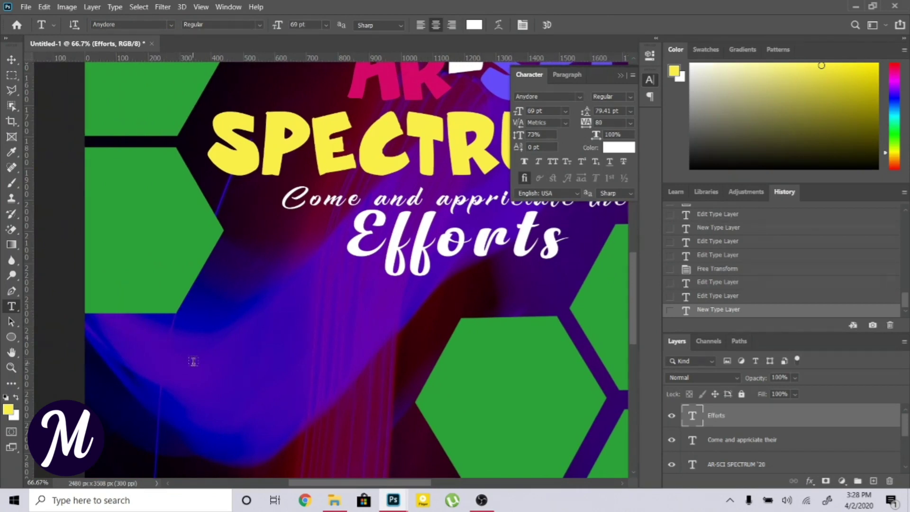
click(194, 361)
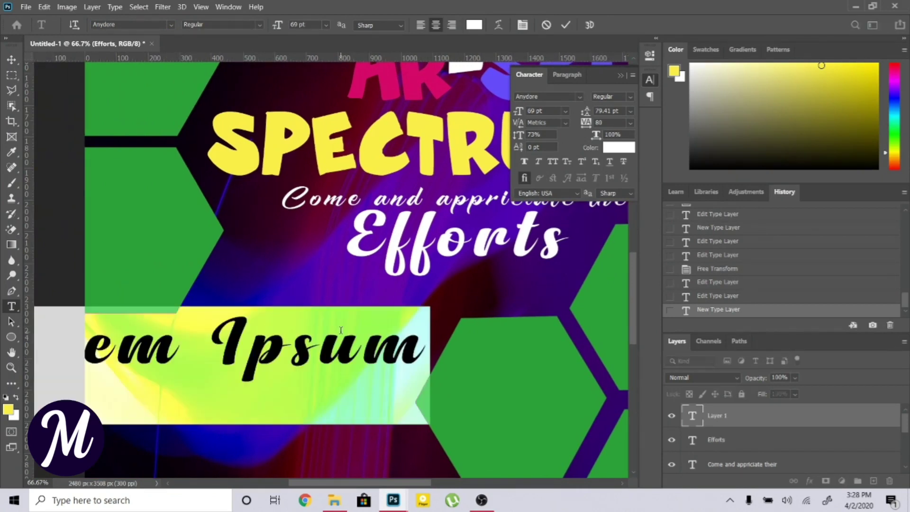
click(171, 25)
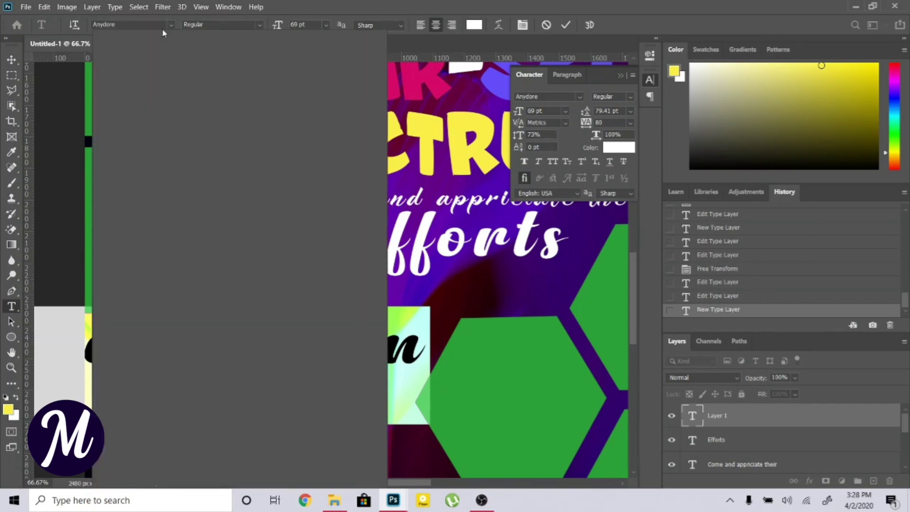
text(s)
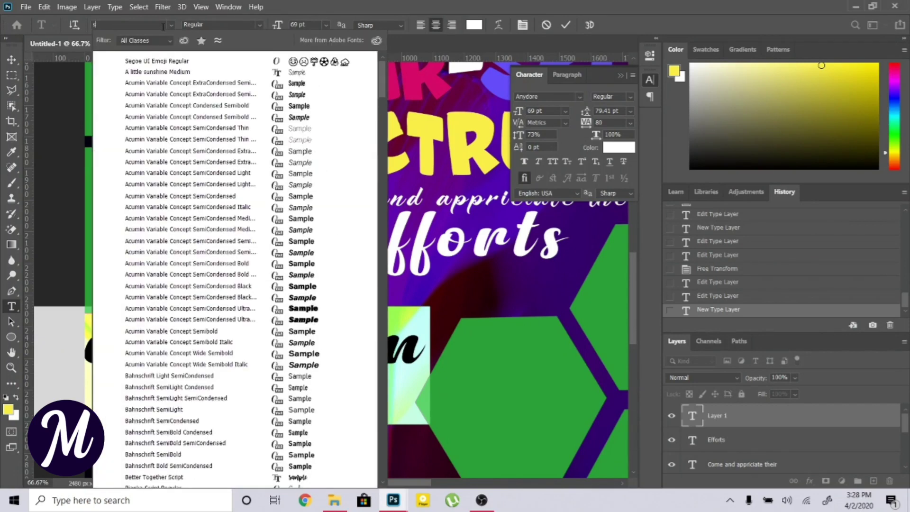
text(ed)
key(BackSpace)
key(BackSpace)
text(o)
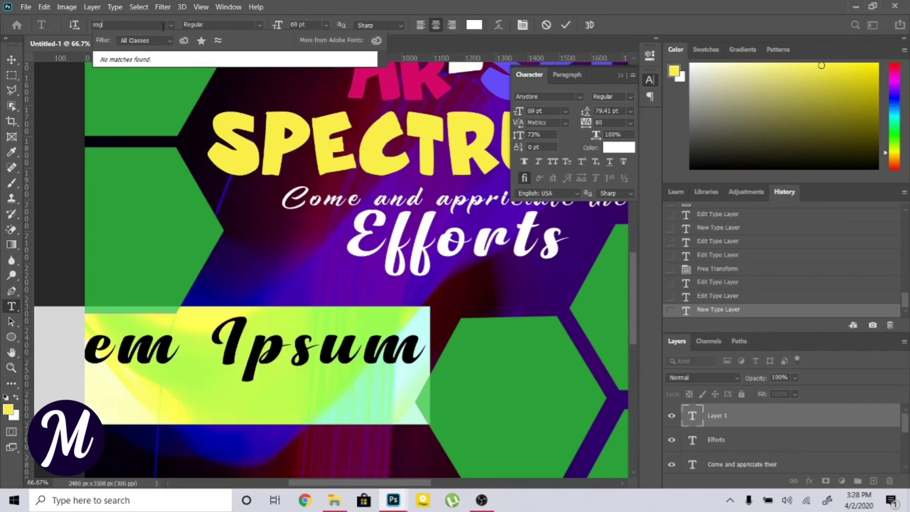
key(BackSpace)
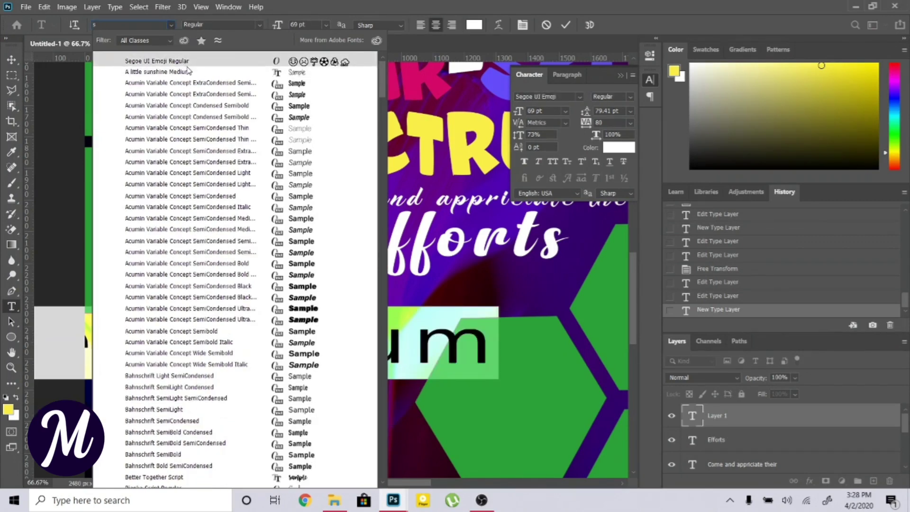
scroll(213, 137, down, 5)
scroll(213, 137, up, 5)
scroll(183, 90, down, 1)
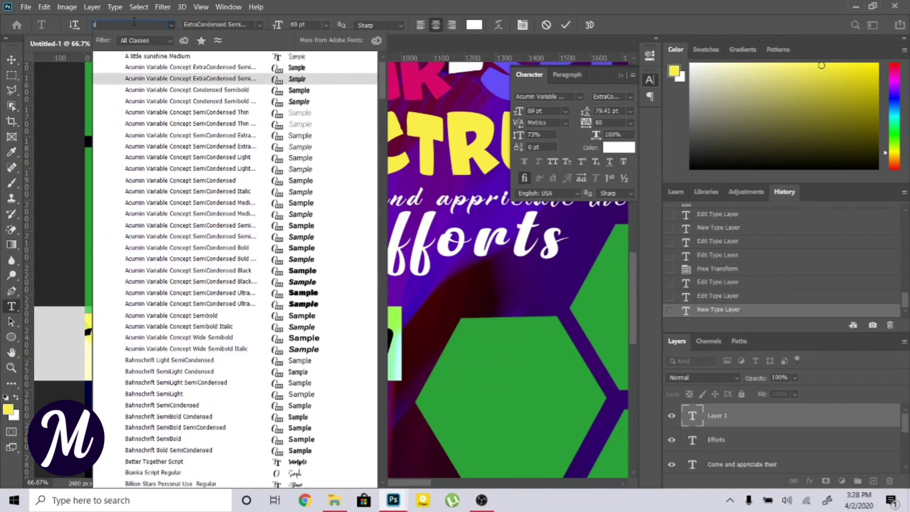
text(eg)
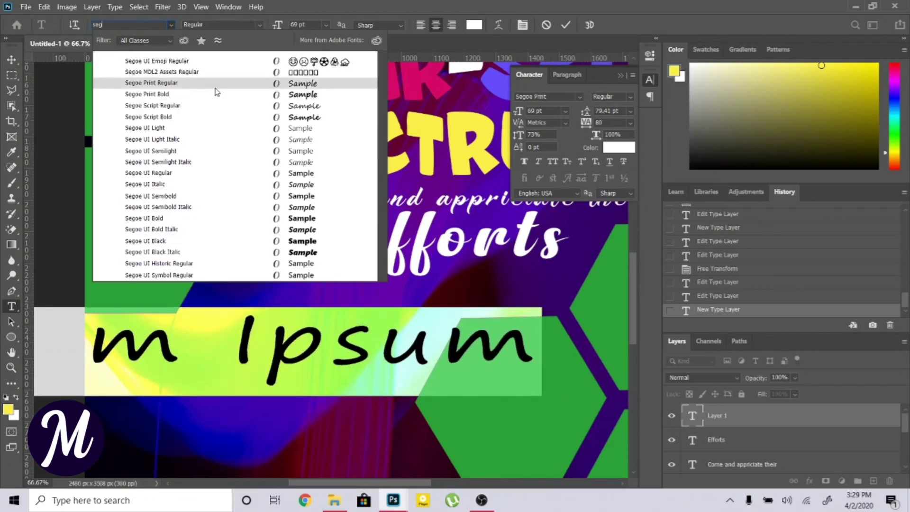
click(215, 92)
Set the font size of the new text layer to 16 pt.
click(326, 25)
click(319, 142)
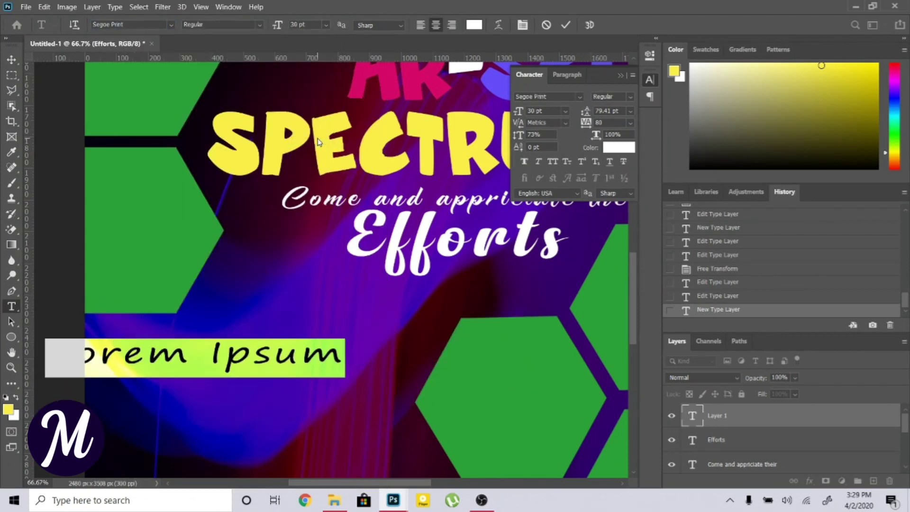
click(325, 24)
click(318, 115)
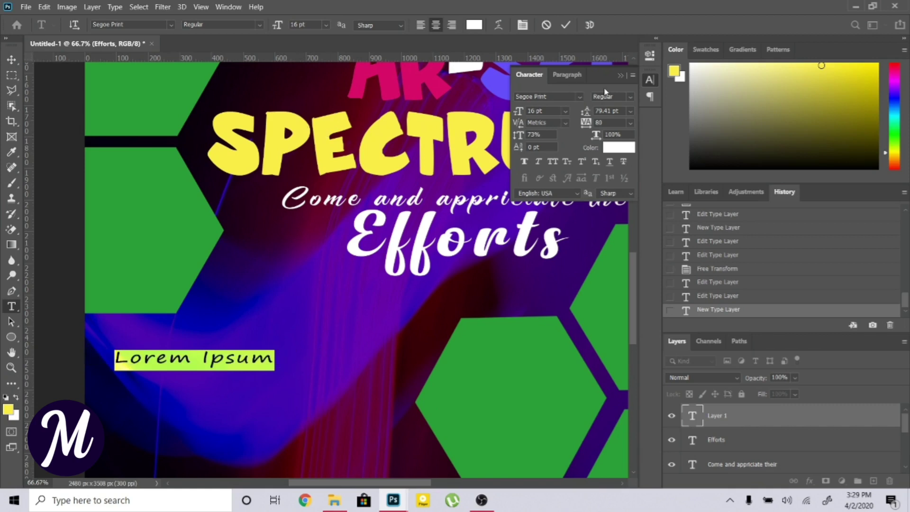
Reset the new text's leading to Auto, its tracking to 0 and its vertical scale to 100%.
click(630, 111)
click(611, 122)
click(631, 123)
click(616, 192)
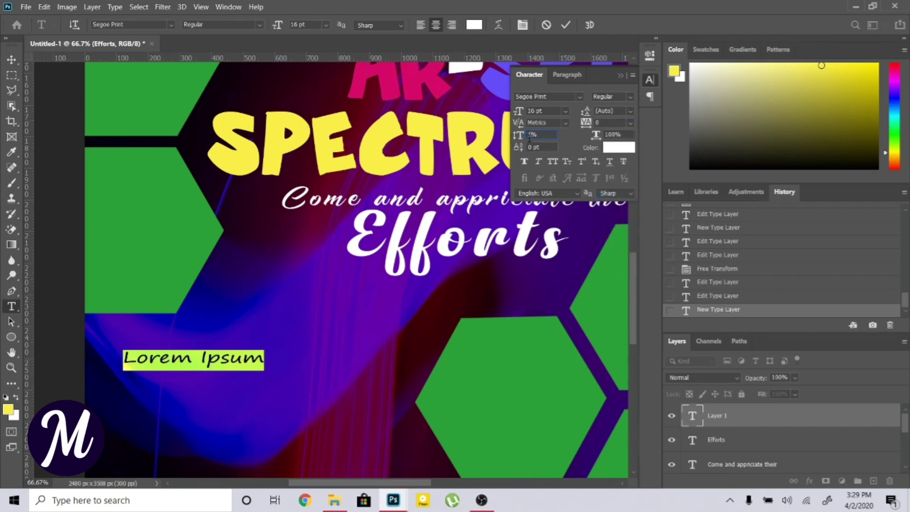
click(235, 356)
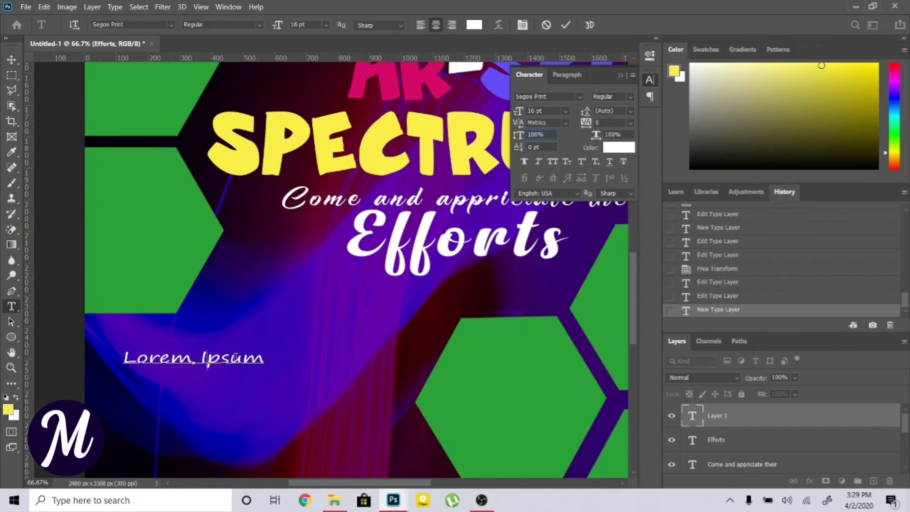
Replace the placeholder text with "to be heald on Thursday", shift it fully onto the canvas and commit the text.
drag(273, 367, 145, 362)
text(tobe)
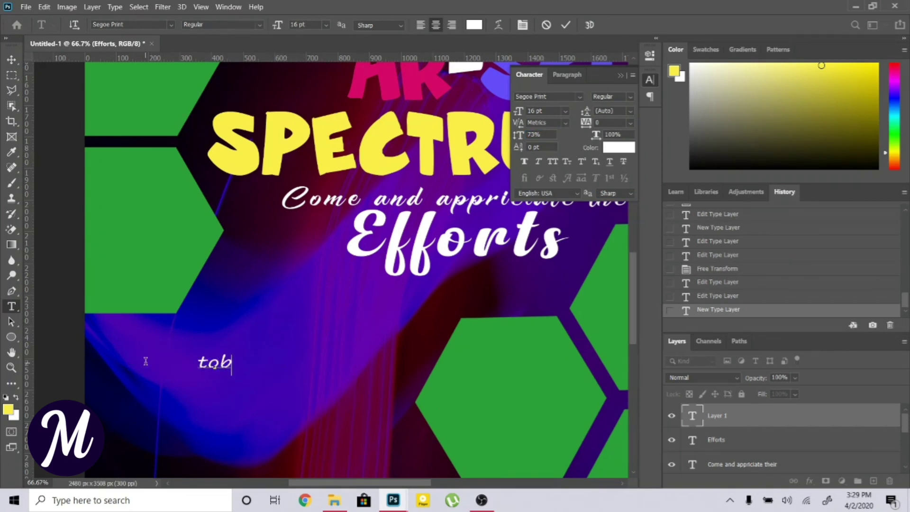
key(BackSpace)
key(BackSpace)
text(be heal)
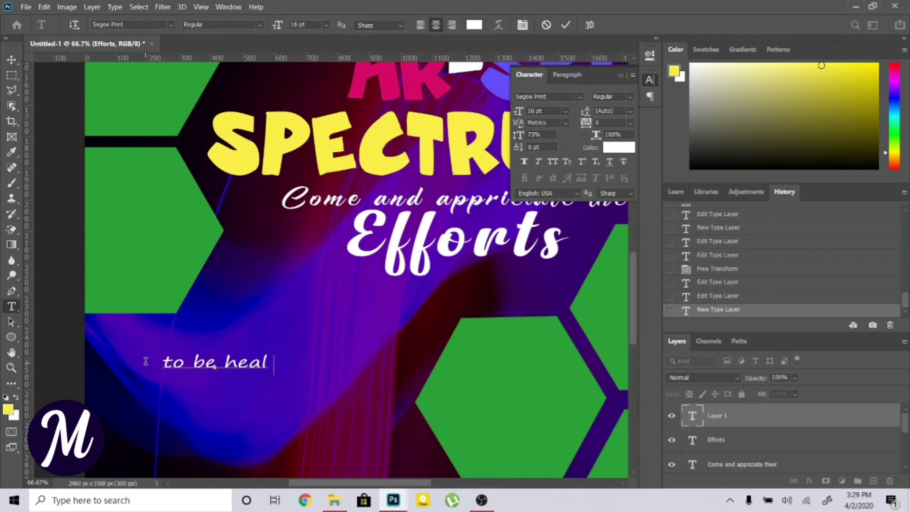
text(d on Thursday)
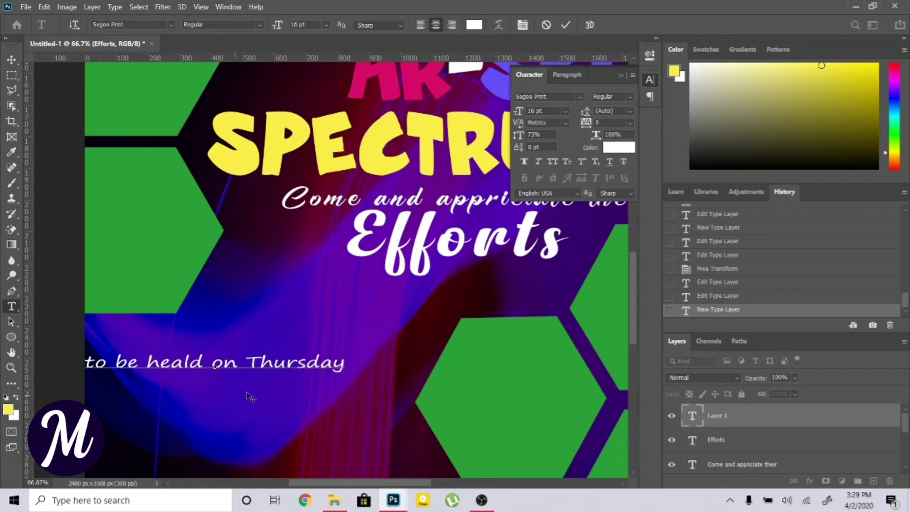
drag(246, 397, 265, 397)
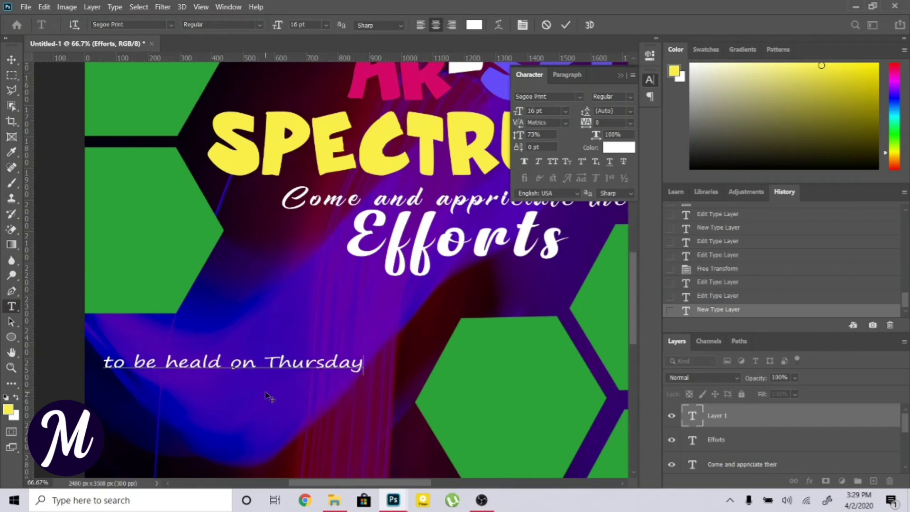
click(566, 25)
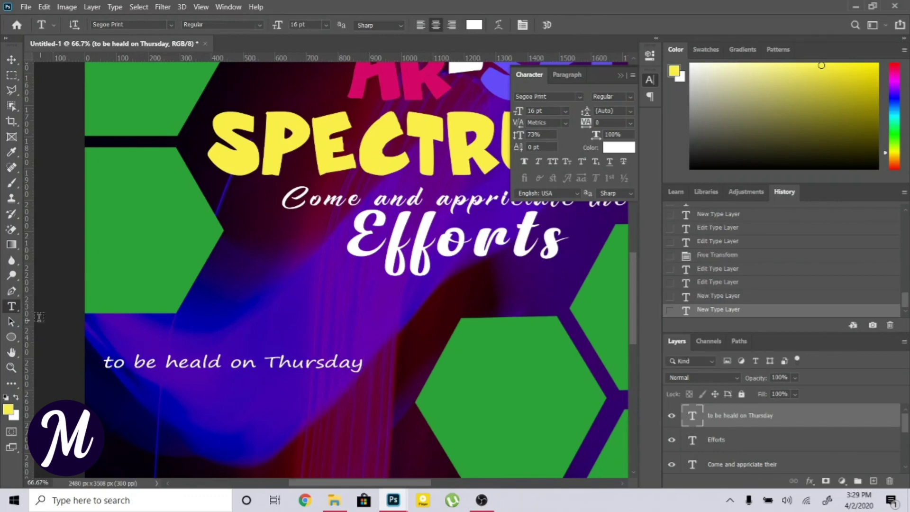
Start a new text layer beneath the Thursday line in the DEGAWS Demo Regular font with a vertical scale of 100%.
click(173, 395)
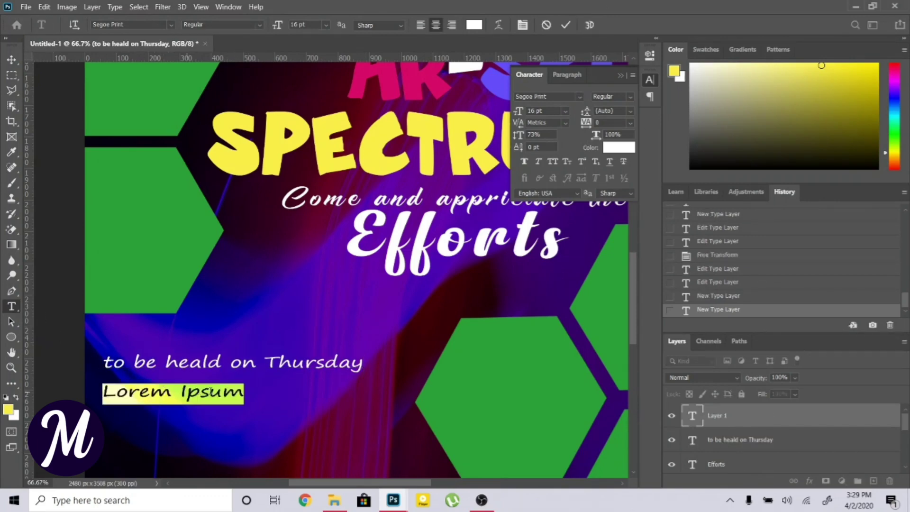
click(174, 28)
text(dw)
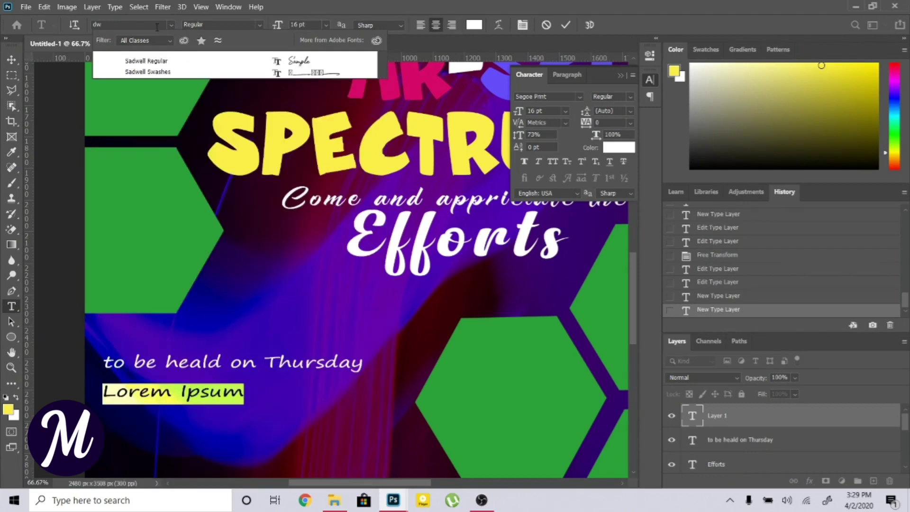
key(BackSpace)
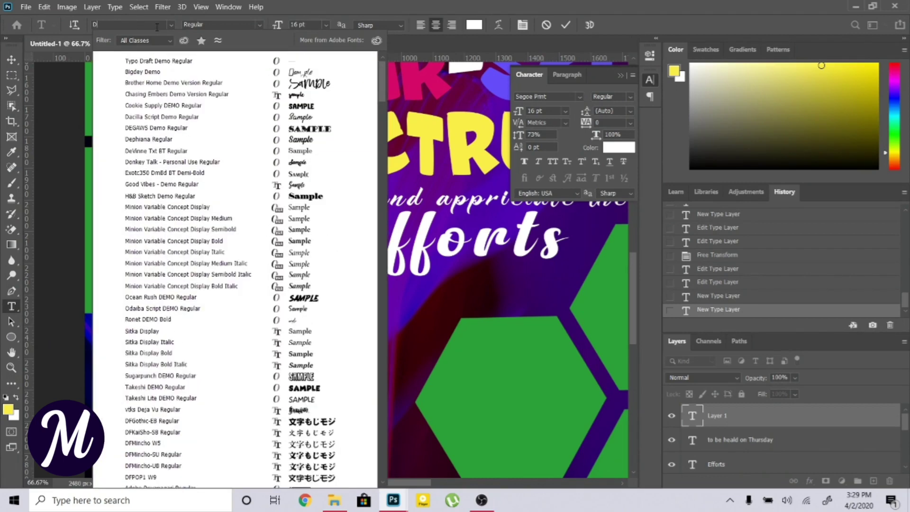
click(236, 128)
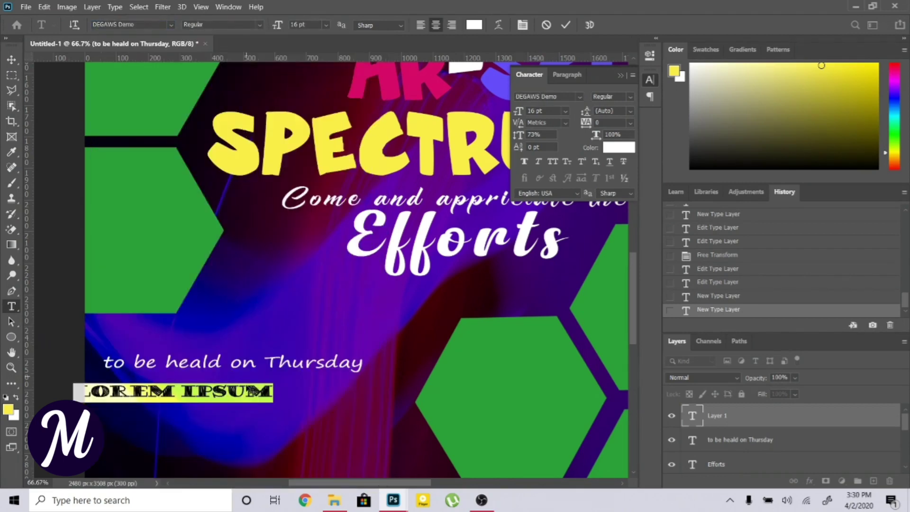
drag(289, 400, 337, 399)
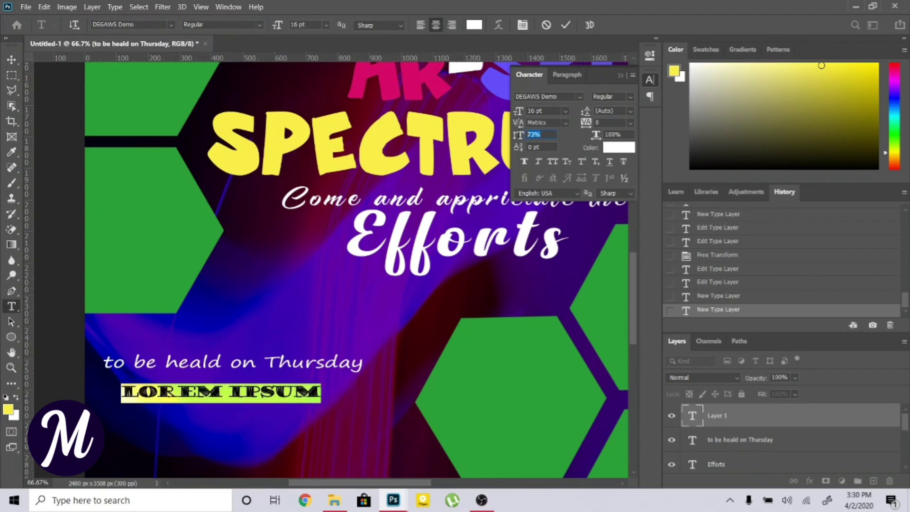
text(100)
key(Return)
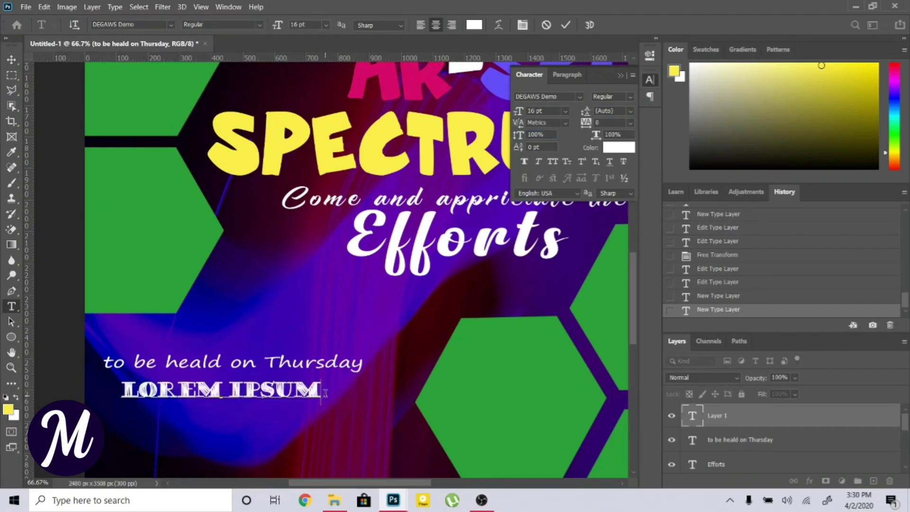
Replace the placeholder with the date on two lines, "NOV" and "21ST, 2020".
drag(322, 399, 124, 392)
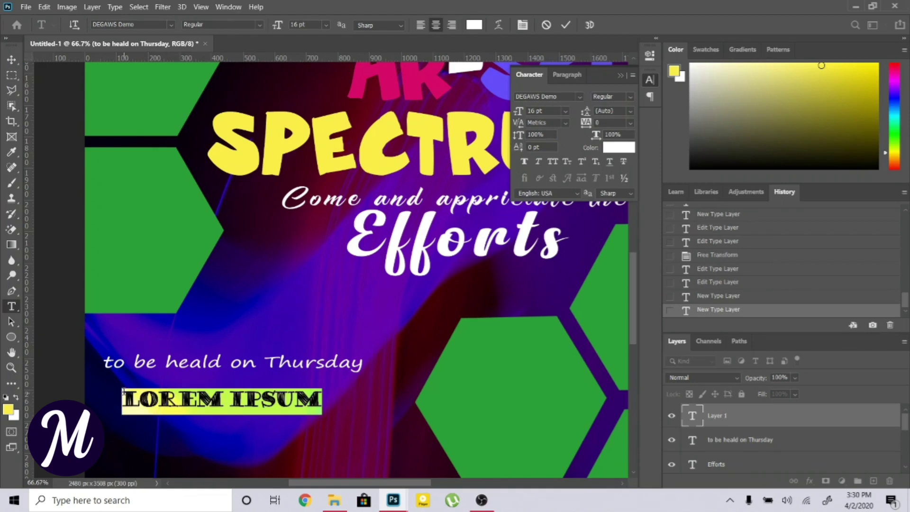
text(NOV )
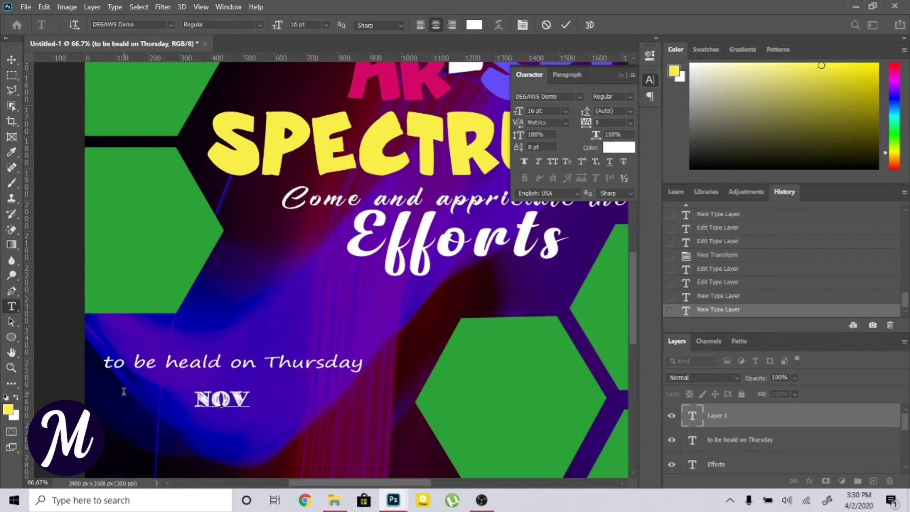
text(21ST)
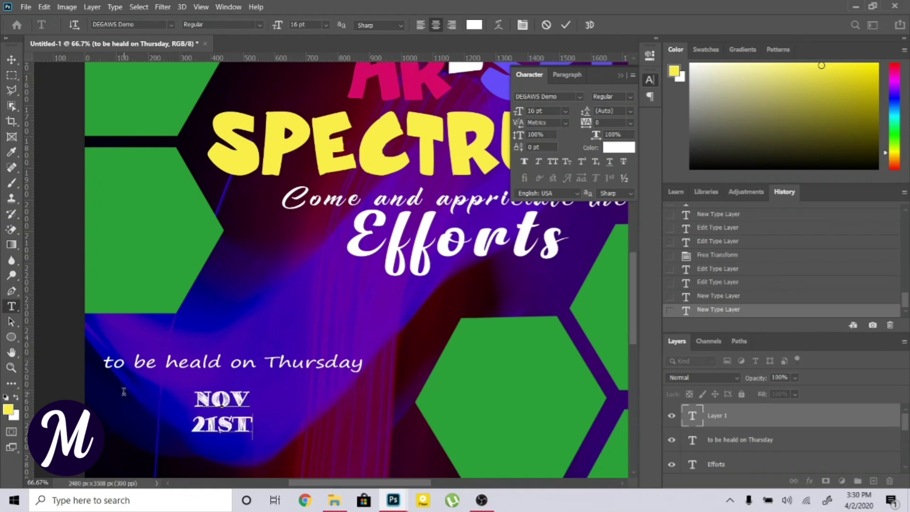
text(, 20202)
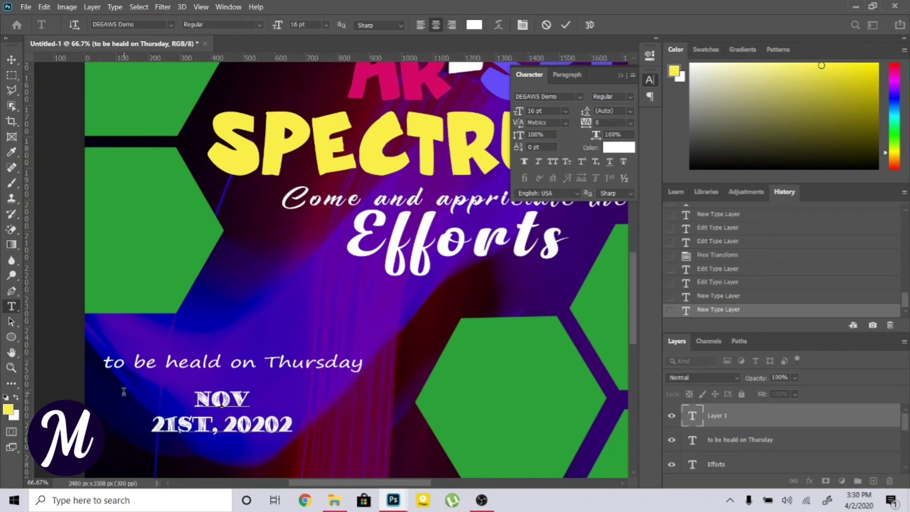
key(BackSpace)
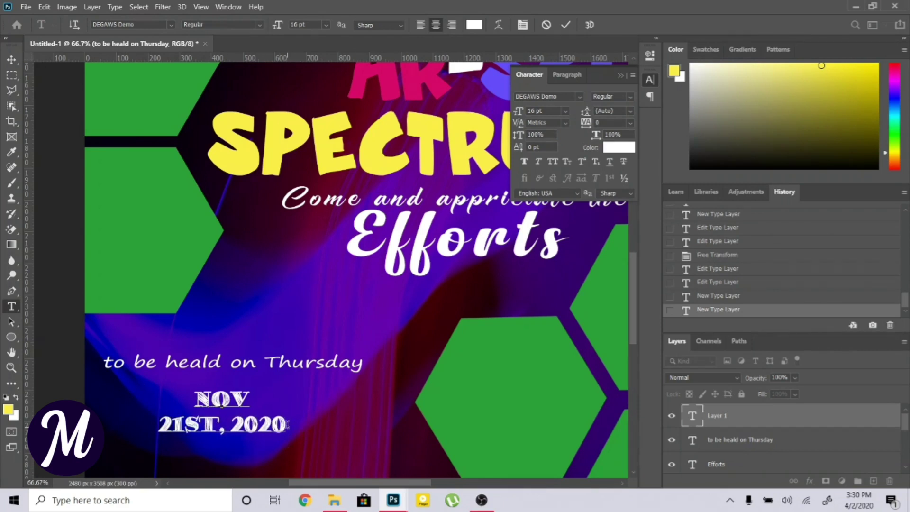
Reduce the font size of the line "21ST, 2020" slightly.
key(shift+Left)
key(shift+Left)
key(shift+Left)
key(shift+Left)
key(shift+Left)
key(shift+Left)
key(shift+Left)
key(shift+Left)
key(shift+Left)
key(shift+Left)
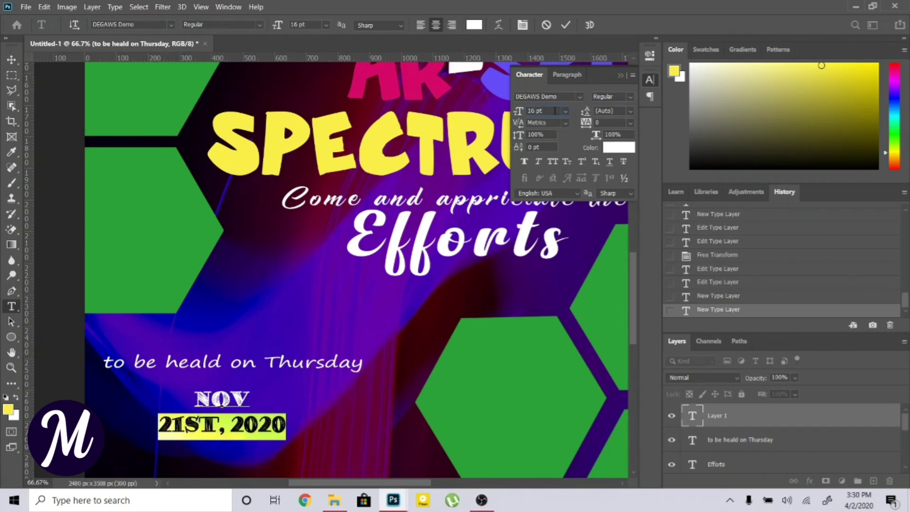
key(Down)
key(Down)
key(Down)
Enlarge both date lines to 29 pt and position them centred beneath the Thursday line.
drag(276, 422, 167, 385)
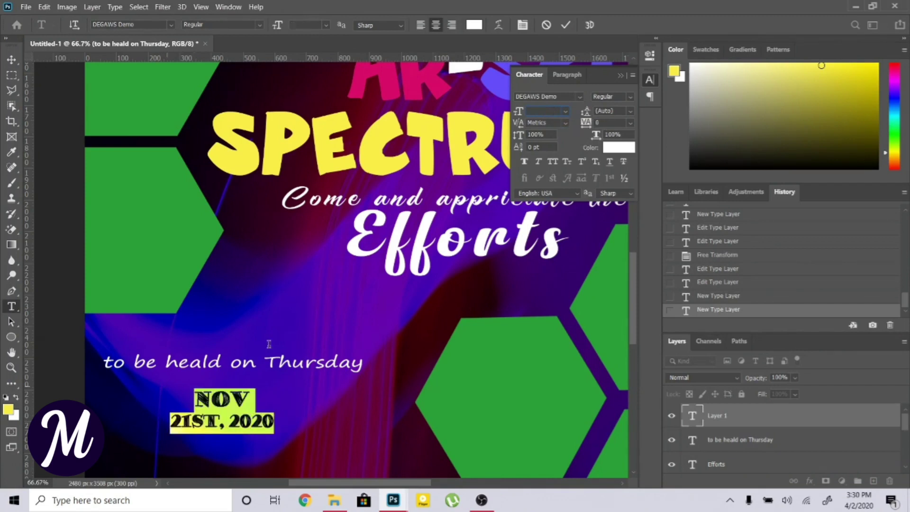
click(544, 111)
key(Up)
key(Up)
key(Up)
key(Up)
key(Up)
key(Up)
key(Up)
key(Up)
key(Up)
key(Up)
key(Up)
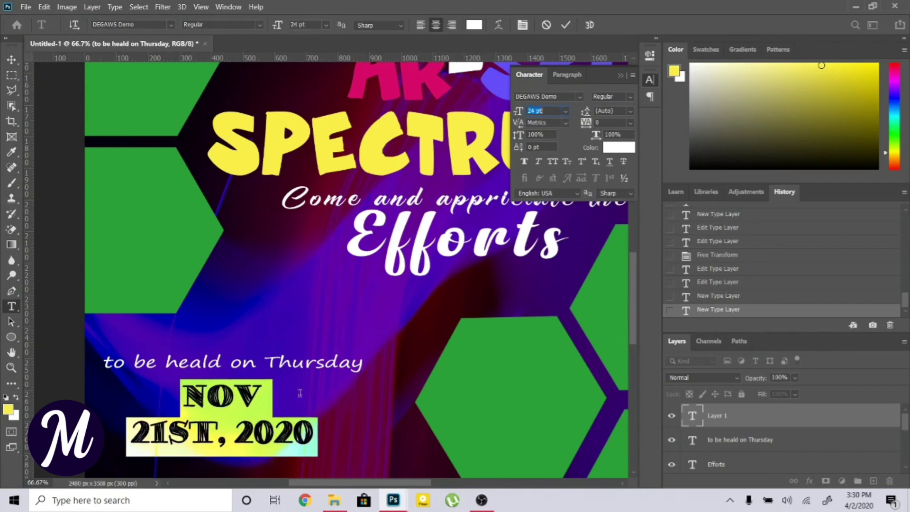
key(Up)
key(Up)
click(338, 441)
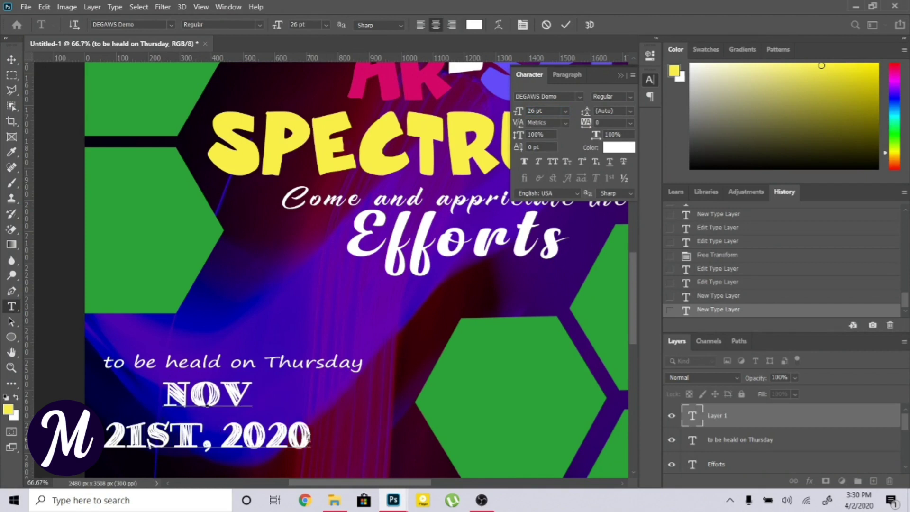
drag(309, 437, 81, 394)
key(Up)
key(Up)
key(Up)
drag(373, 407, 398, 414)
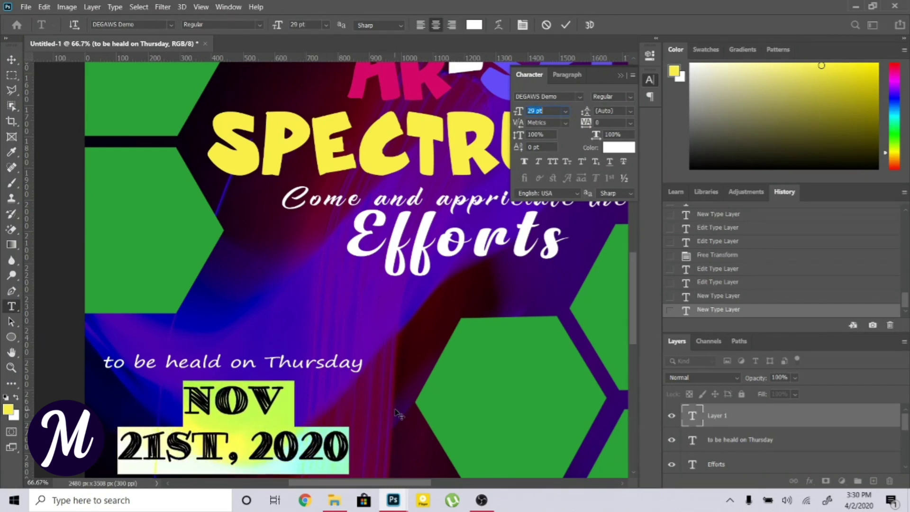
Set the font size of the line "21ST, 2020" to 14 pt.
drag(347, 447, 107, 429)
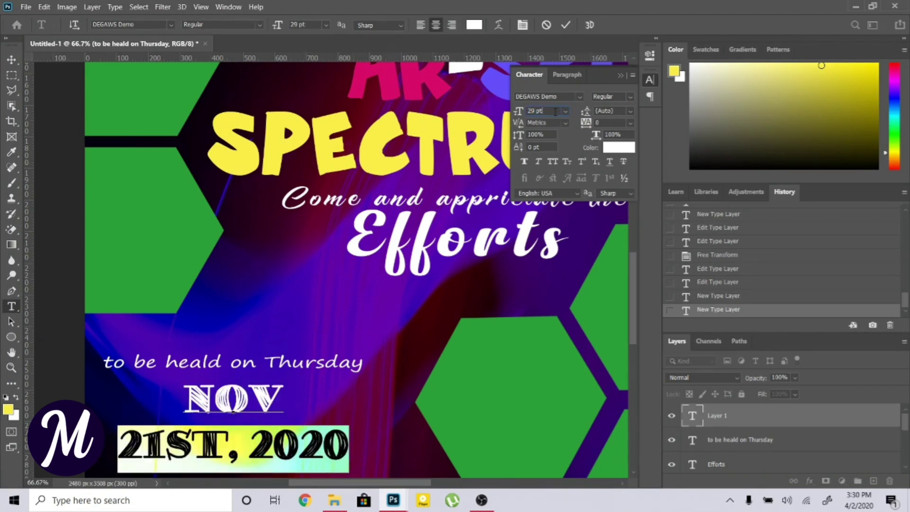
key(Down)
key(Down)
key(Down)
key(Down)
key(Down)
key(Down)
key(Down)
key(Down)
key(Down)
key(Down)
key(Down)
key(Down)
key(Down)
key(Down)
key(Down)
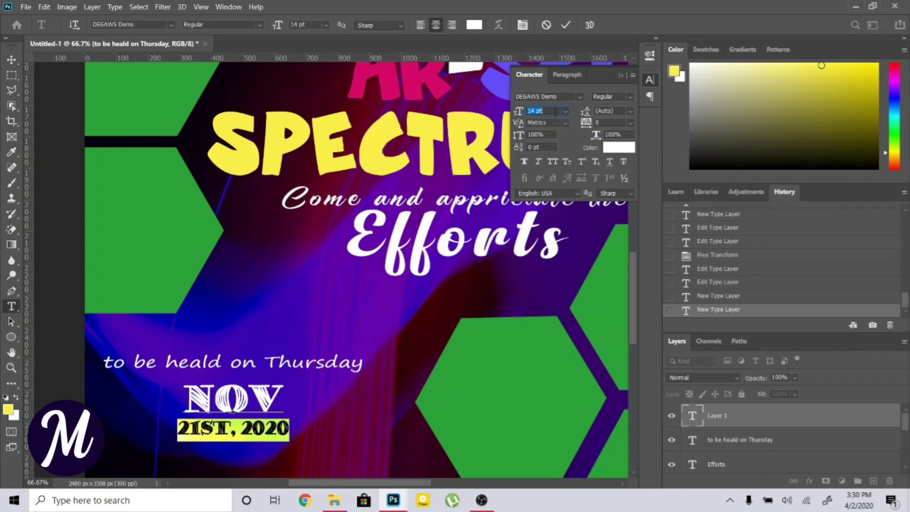
Recolour both date lines to a bright pink based on the colour sampled from the title's "AR" letters, and commit the text.
drag(285, 437, 171, 404)
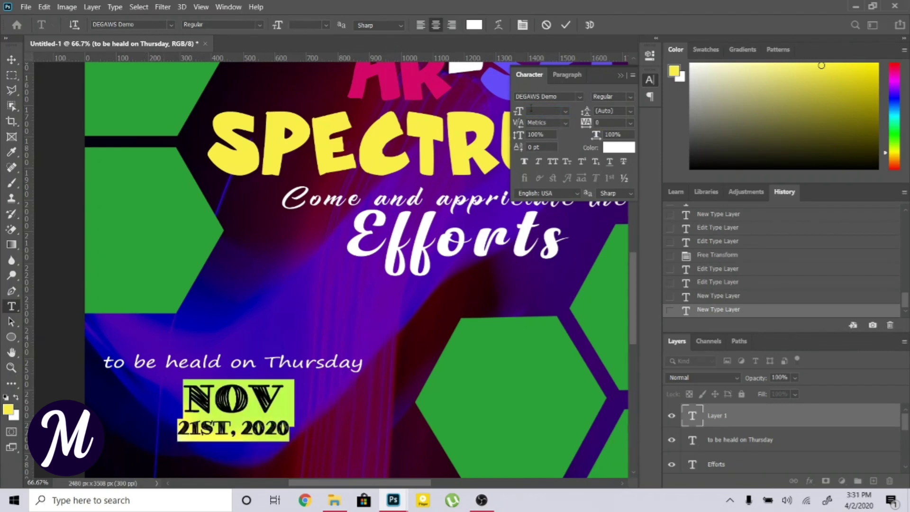
click(474, 25)
click(434, 82)
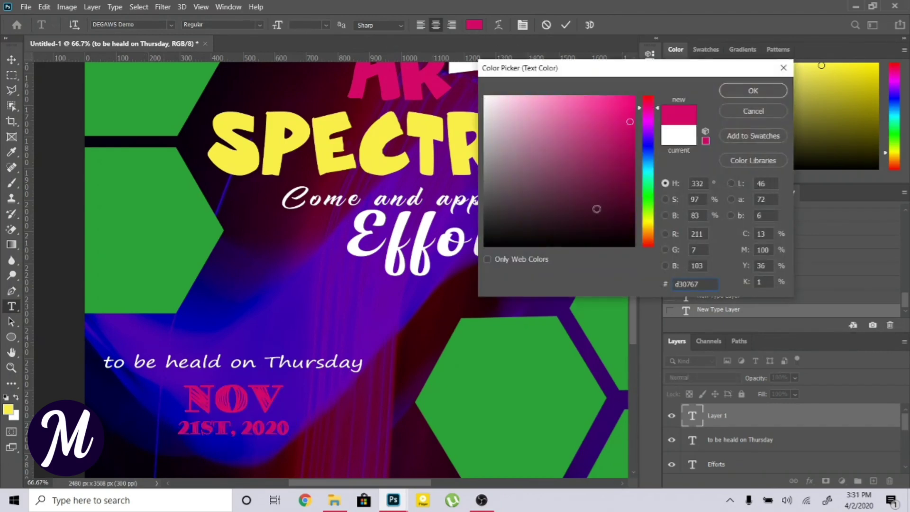
click(626, 152)
mouse_move(581, 123)
mouse_down()
mouse_move(586, 110)
mouse_move(568, 117)
mouse_move(595, 134)
mouse_move(588, 141)
mouse_move(566, 128)
mouse_move(610, 126)
mouse_move(608, 98)
mouse_move(620, 98)
mouse_up()
click(752, 91)
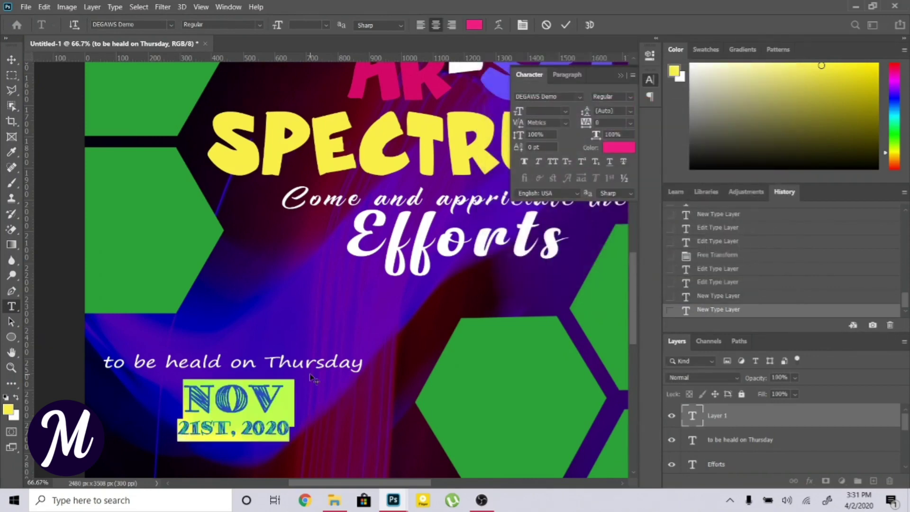
scroll(321, 330, down, 5)
scroll(320, 330, down, 2)
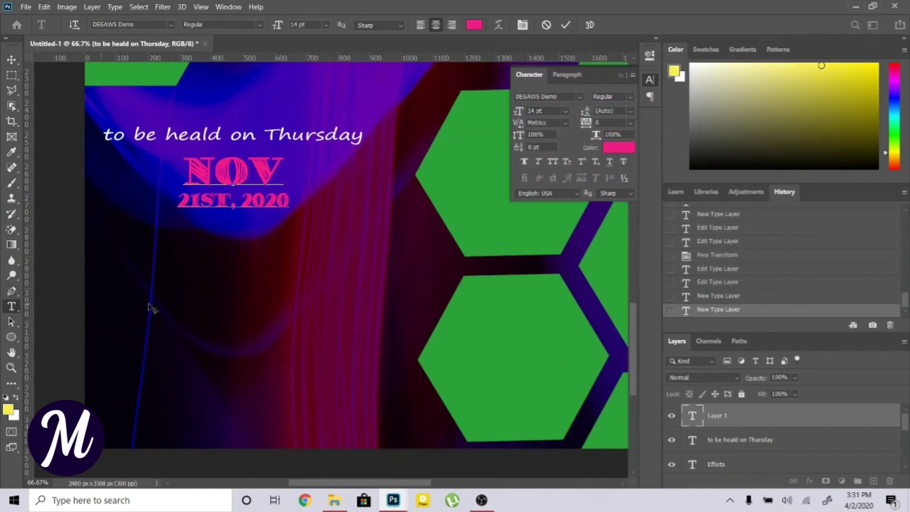
click(565, 24)
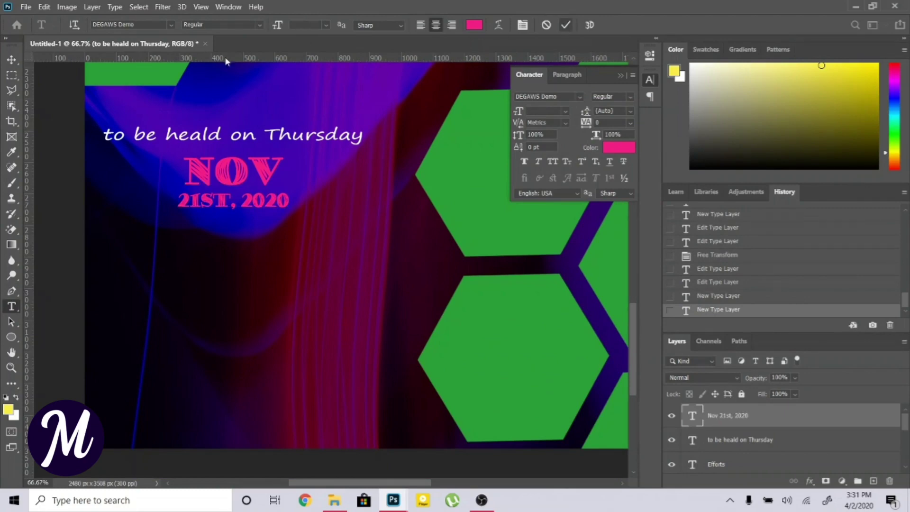
Add a new text layer reading "Venue:" below the date in Myriad Pro Regular at 24 pt.
click(115, 280)
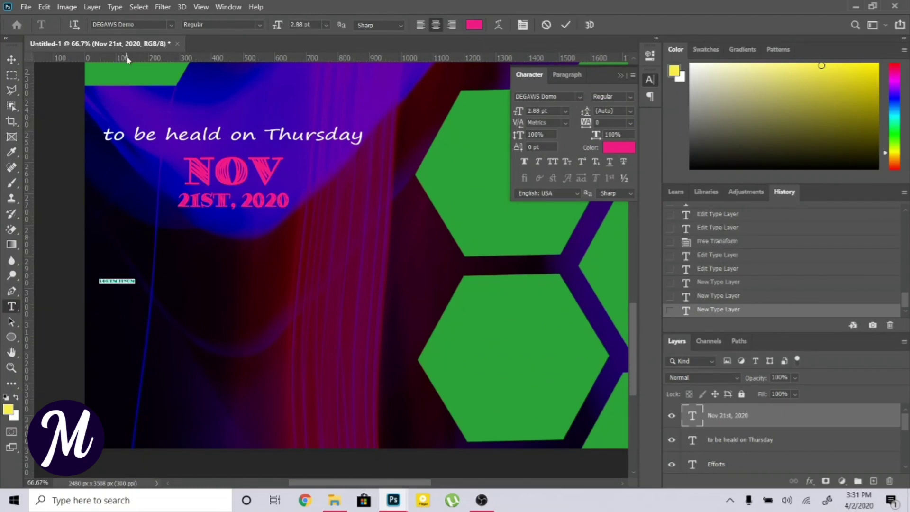
click(157, 27)
text(my)
click(185, 62)
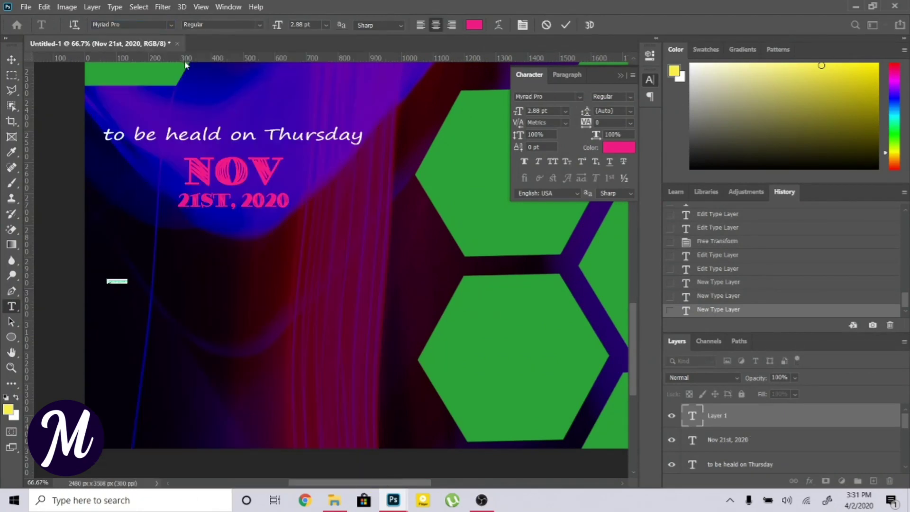
click(326, 25)
click(308, 122)
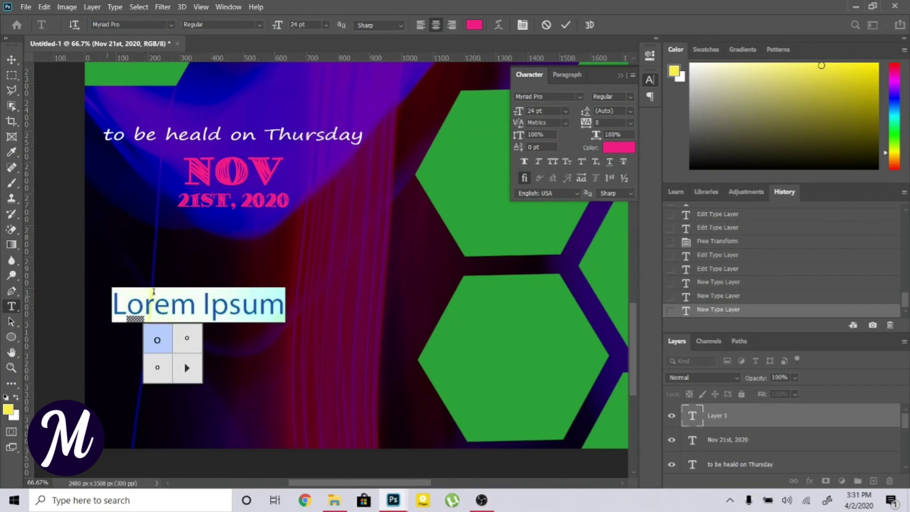
text(Venue:)
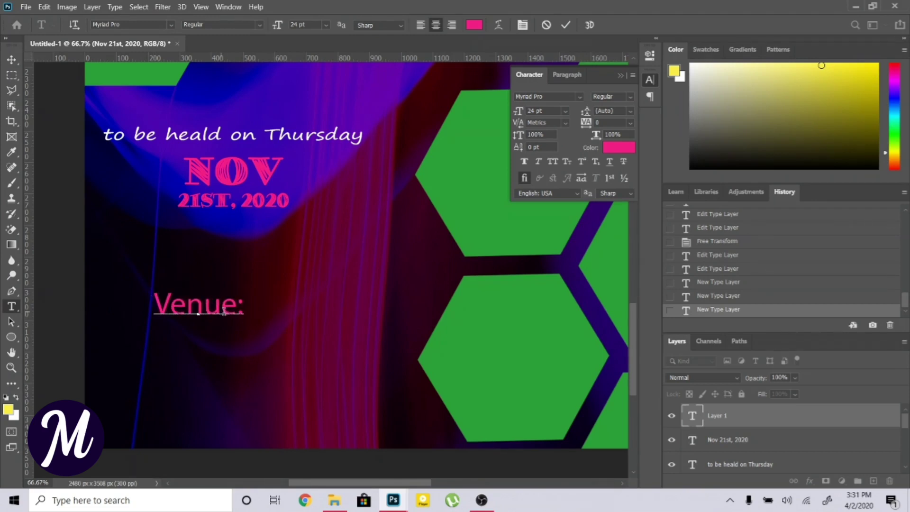
Change the colour of "Venue:" to white (#ffffff).
drag(241, 306, 131, 295)
click(617, 147)
drag(530, 128, 451, 40)
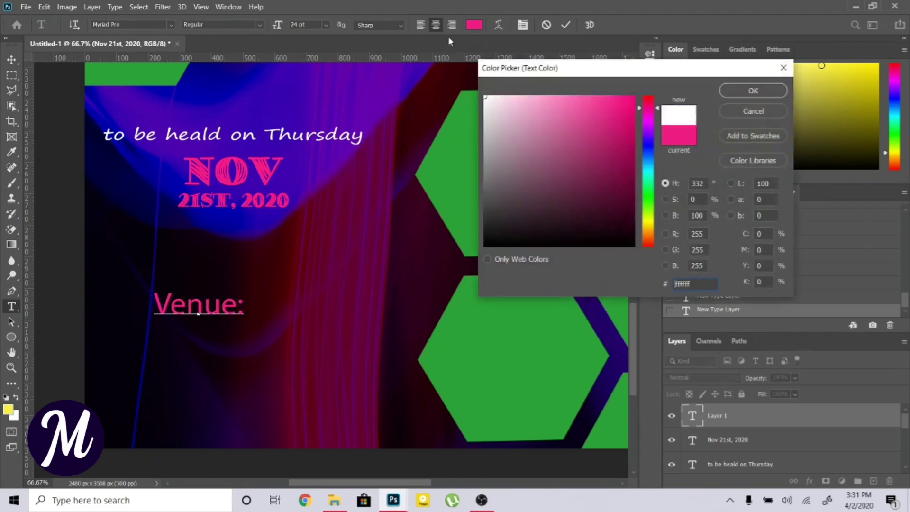
click(760, 88)
Shift "Venue:" under the date, set its font size to 21 pt and commit the text.
drag(292, 332, 328, 323)
click(319, 25)
key(Down)
key(Down)
key(Down)
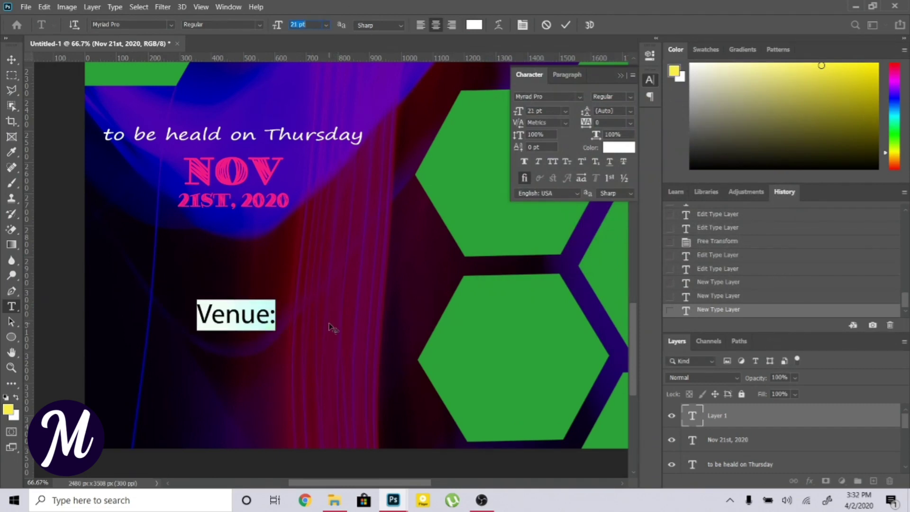
click(567, 25)
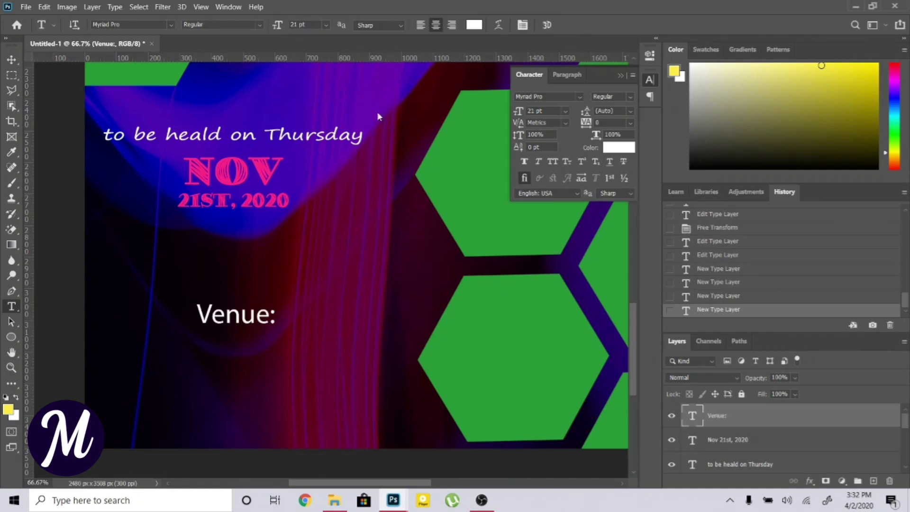
Add two separate white "Lorem Ipsum" placeholder lines below "Venue:", one directly under it and one near the poster's bottom edge.
click(279, 317)
drag(374, 324, 335, 352)
click(565, 25)
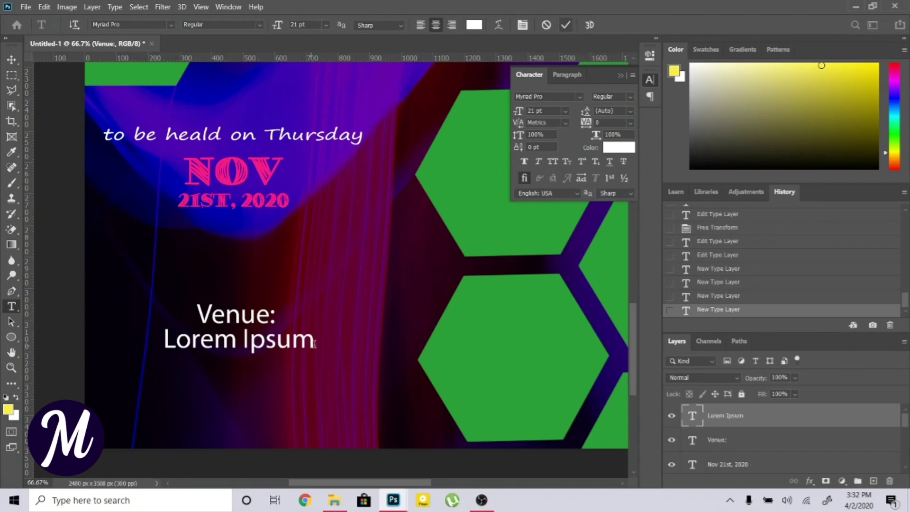
drag(332, 353, 334, 443)
click(566, 25)
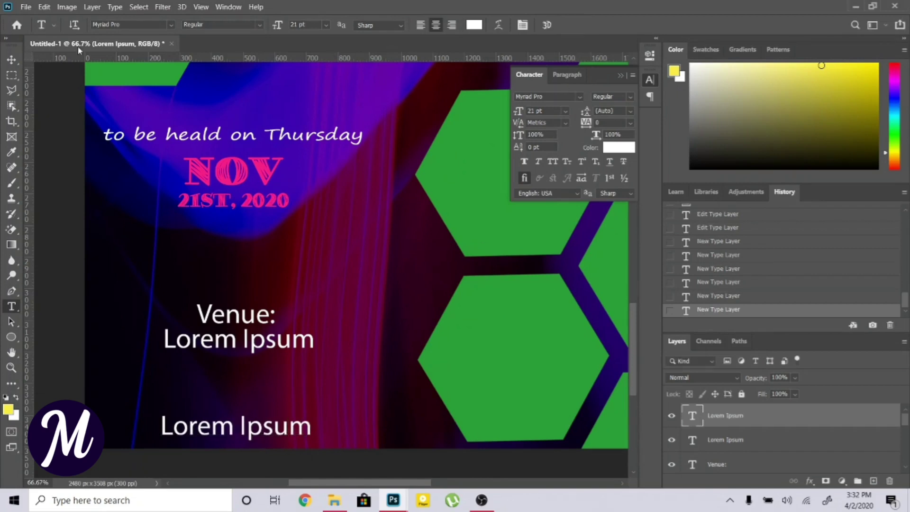
Move the upper "Lorem Ipsum", "Venue:", the date and "to be heald on Thursday" down into a compact block above the lowest line.
key(v)
drag(274, 338, 273, 395)
drag(267, 321, 267, 370)
drag(245, 174, 254, 294)
drag(334, 135, 331, 243)
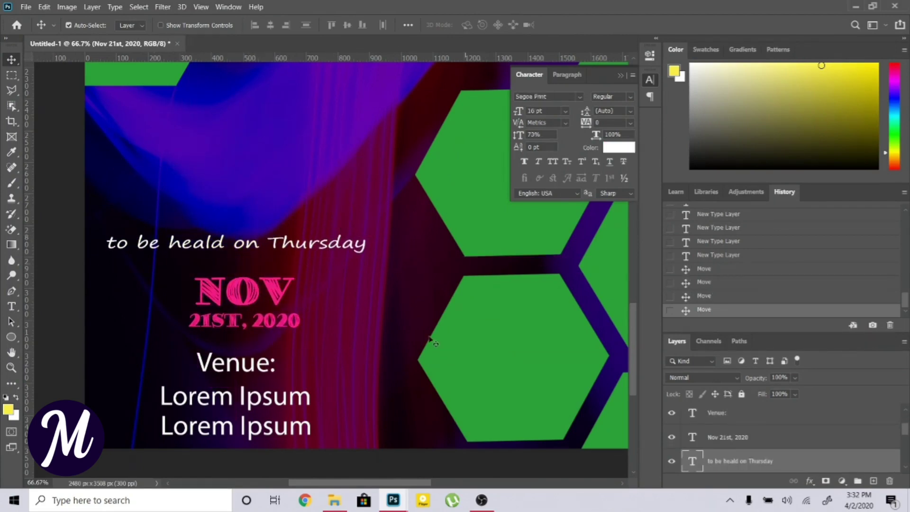
Start a new text layer in the poster's empty upper-right area and set its font to Myriad Pro Regular.
drag(383, 484, 423, 484)
scroll(379, 379, up, 15)
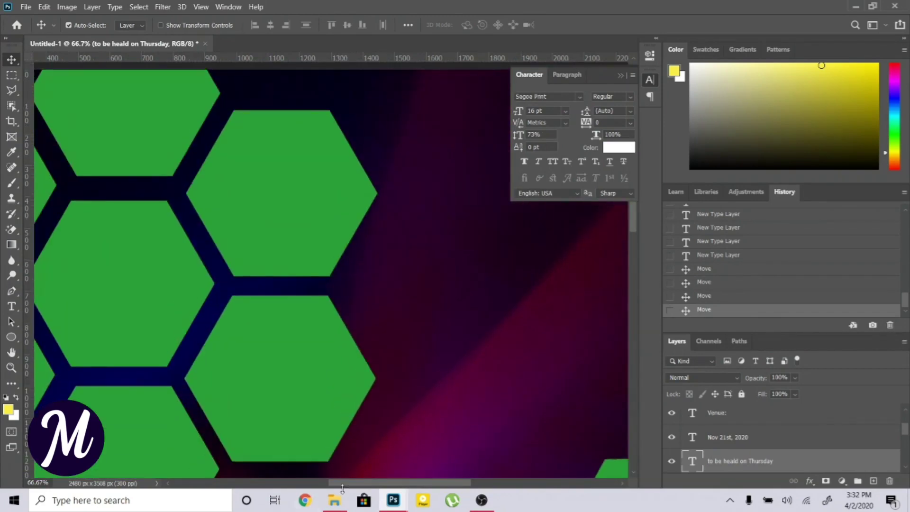
drag(342, 484, 387, 483)
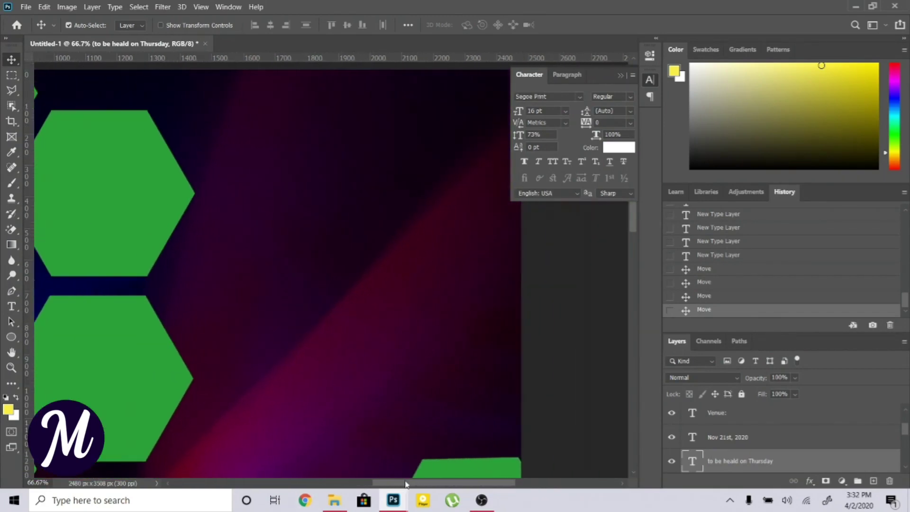
scroll(254, 205, up, 1)
key(t)
click(254, 205)
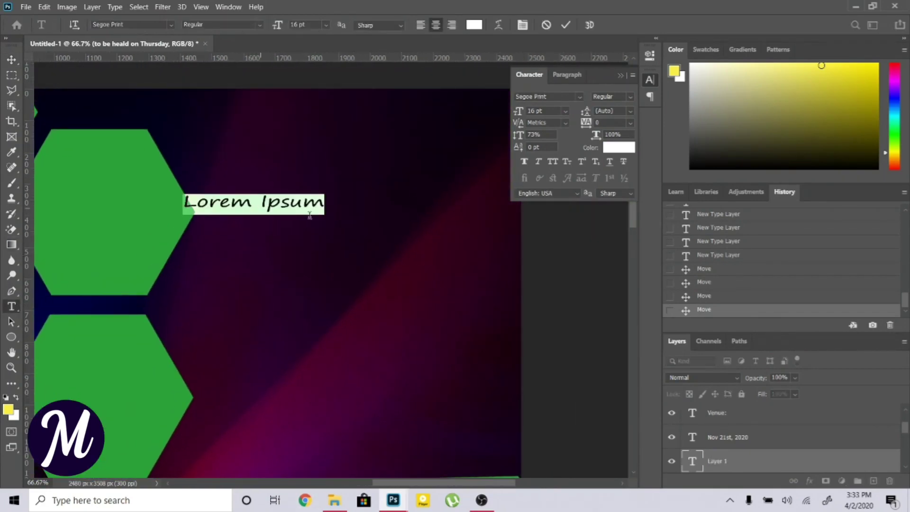
text(myr)
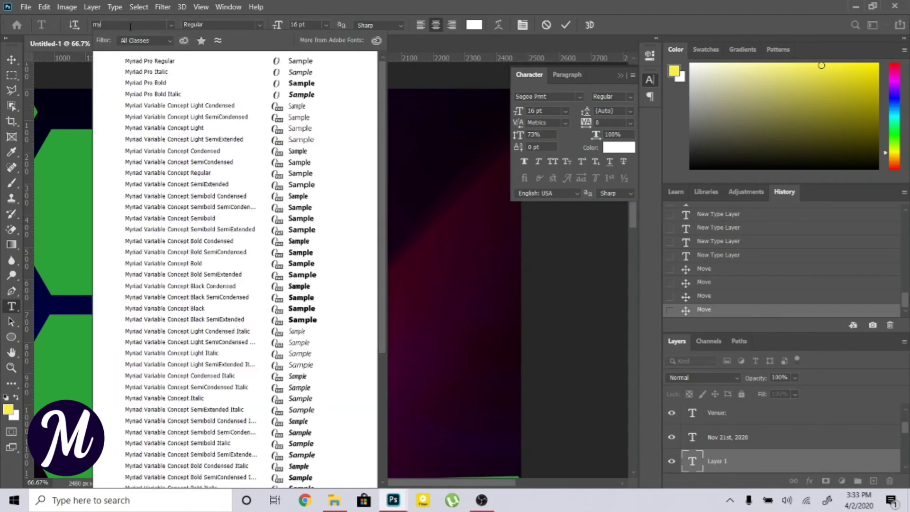
click(147, 61)
Enter the six-line paragraph from "Students have been working" to "with their inspiring work", shift it slightly down and commit the text.
text(Stud)
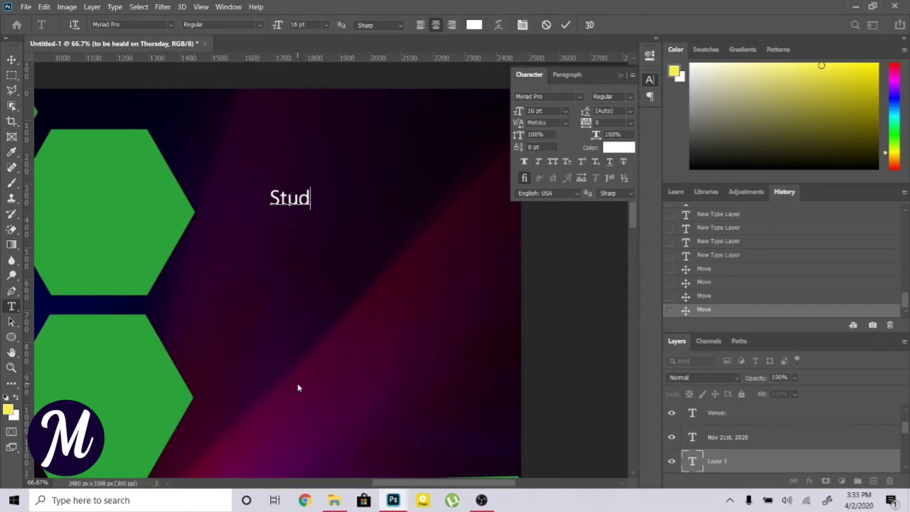
text(ents have been working)
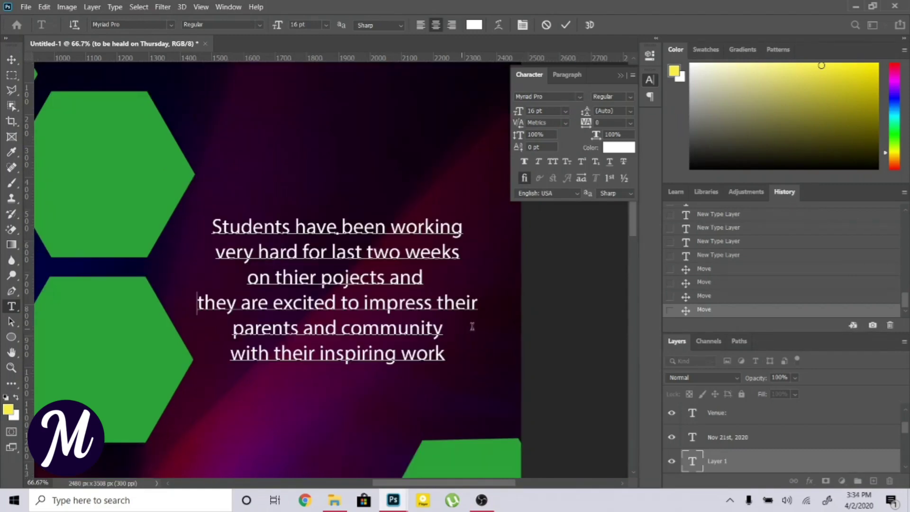
drag(504, 347, 507, 379)
click(565, 24)
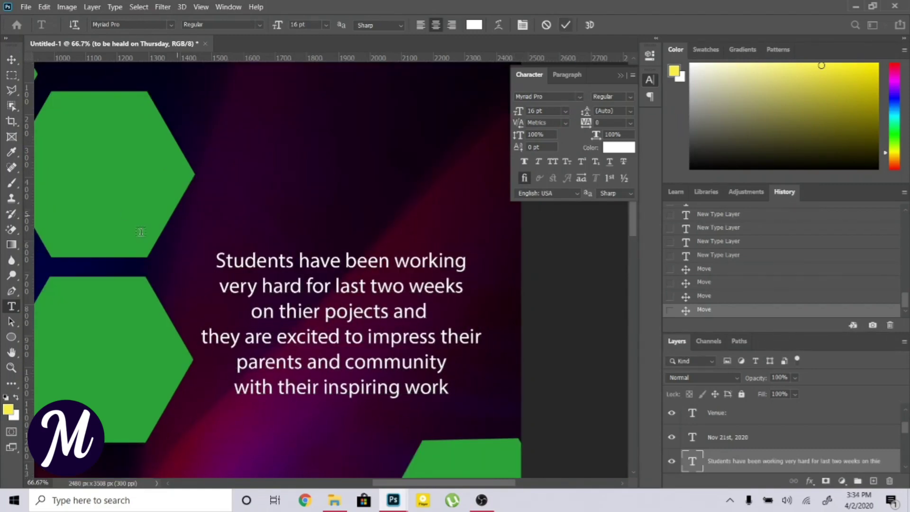
Add an Outer Glow to the "AR-SCI SPECTRUM '20" text layer and set the glow colour to bright pink.
key(z)
click(368, 26)
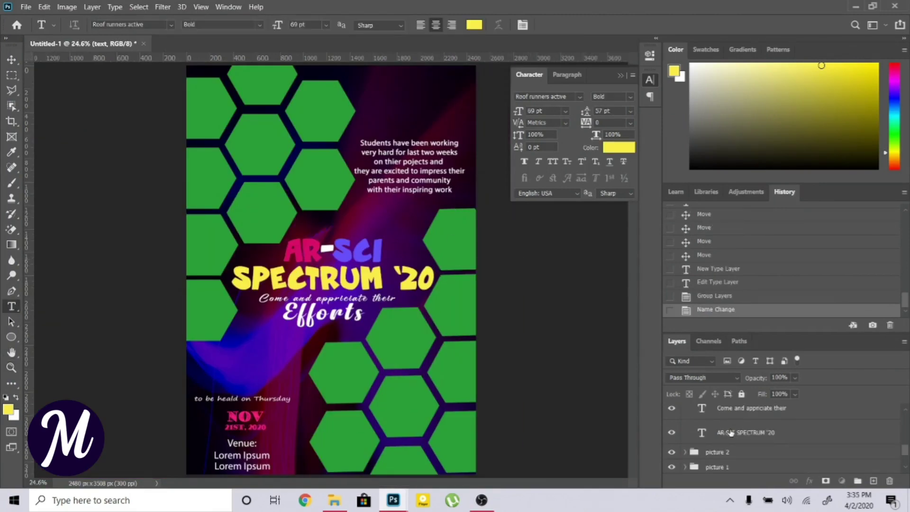
click(730, 432)
right_click(730, 431)
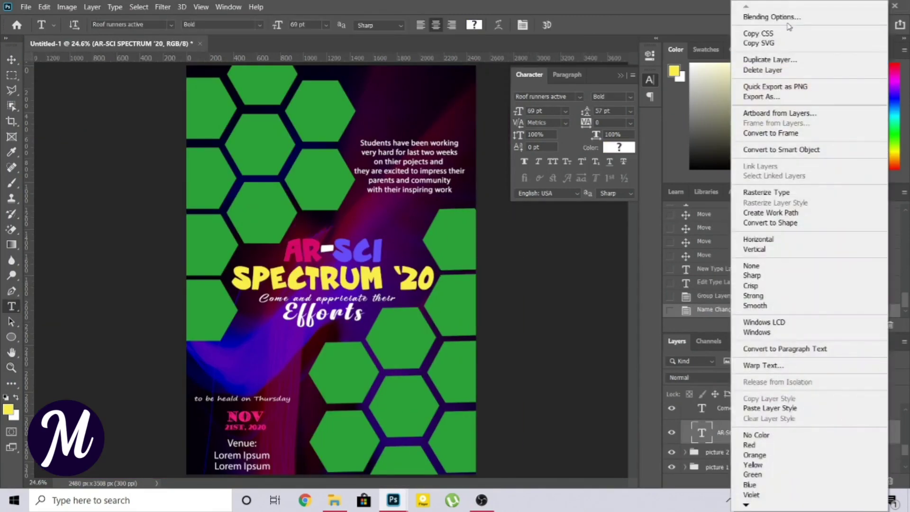
click(783, 18)
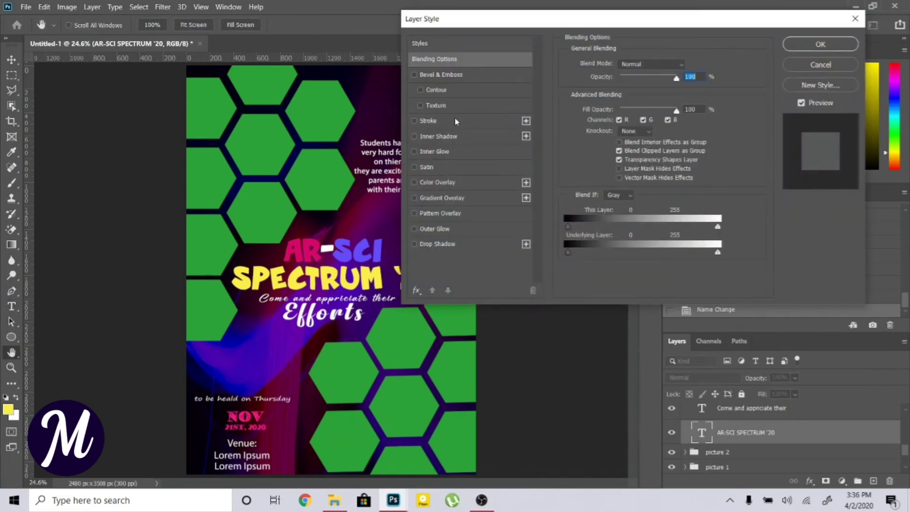
click(450, 230)
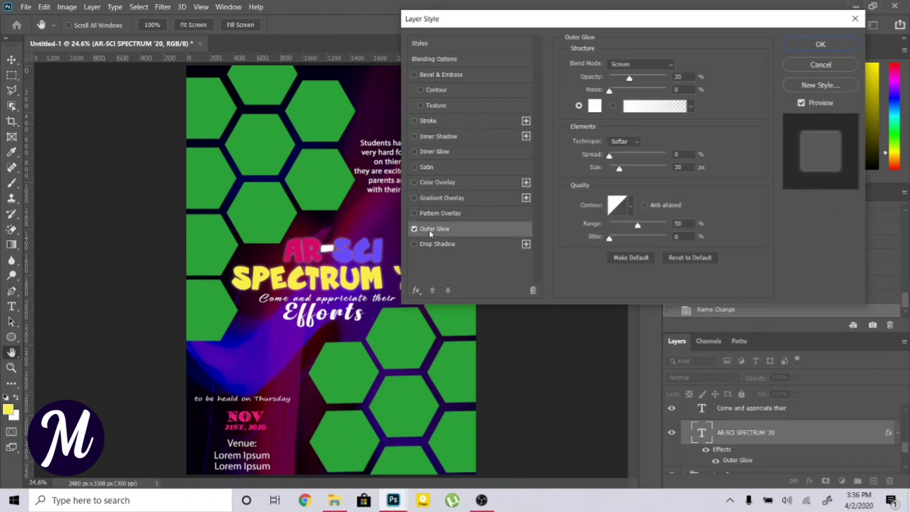
click(594, 106)
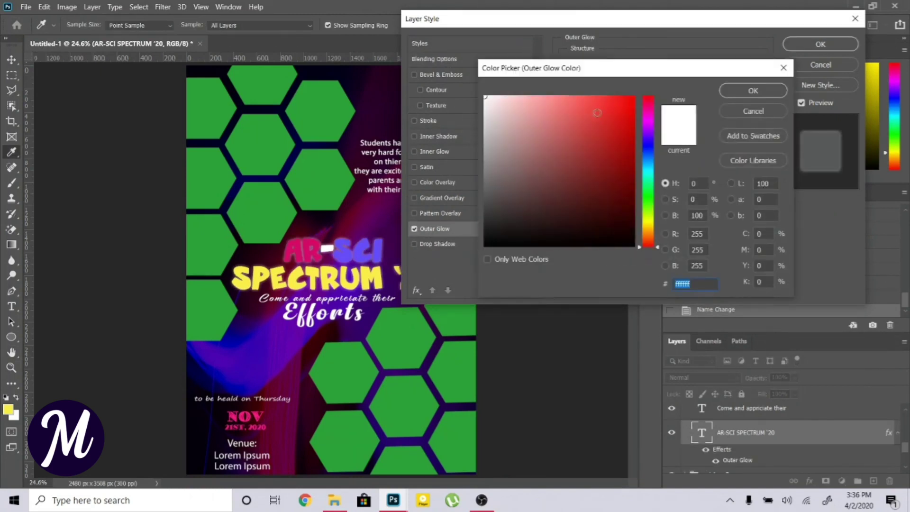
click(293, 381)
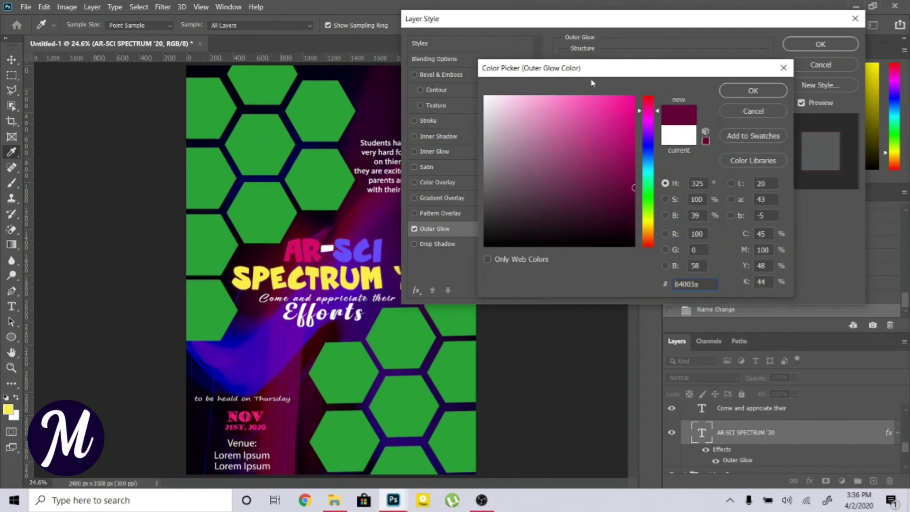
click(602, 100)
click(772, 91)
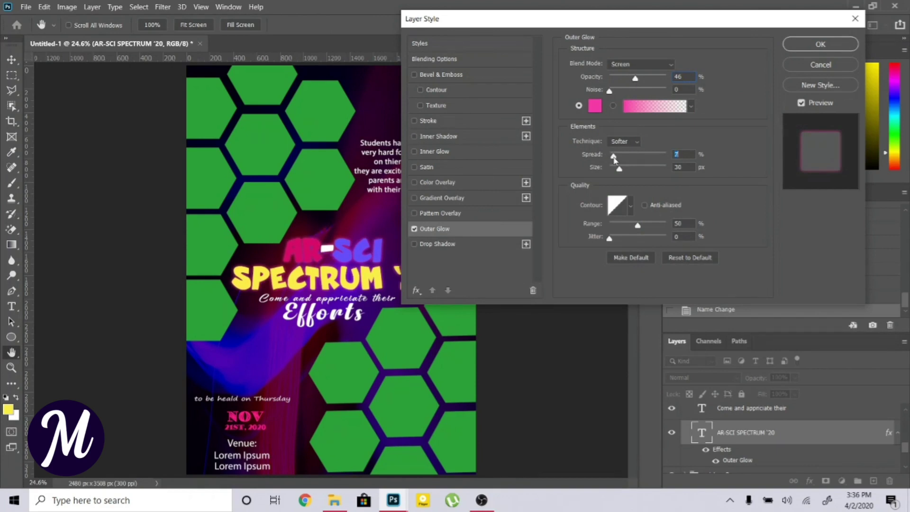
Set the title's glow to 46% opacity, 21% spread and about 68 px size, and apply the layer style.
mouse_move(619, 170)
mouse_down()
mouse_move(621, 156)
mouse_move(628, 170)
mouse_up()
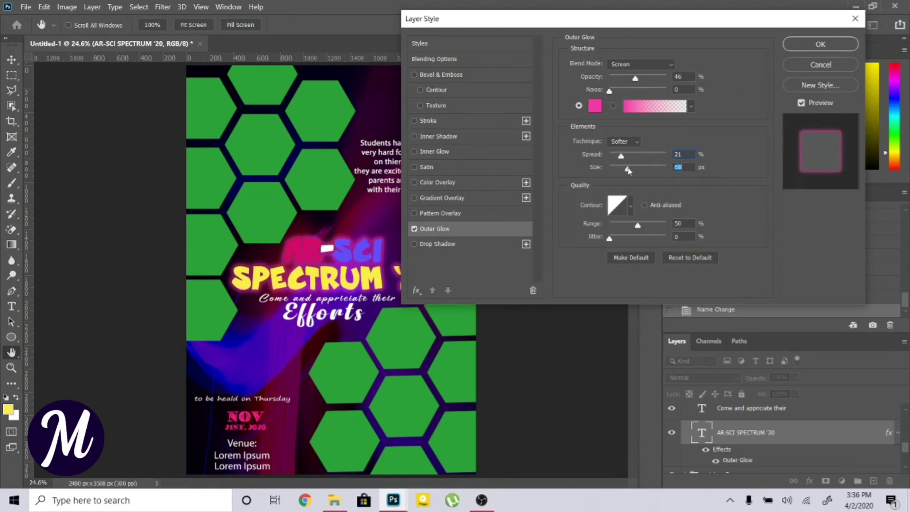
click(687, 166)
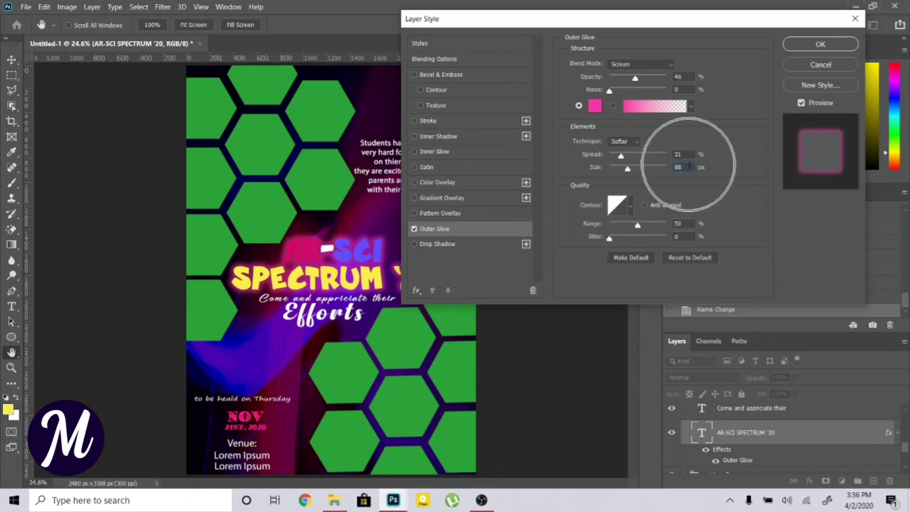
click(809, 44)
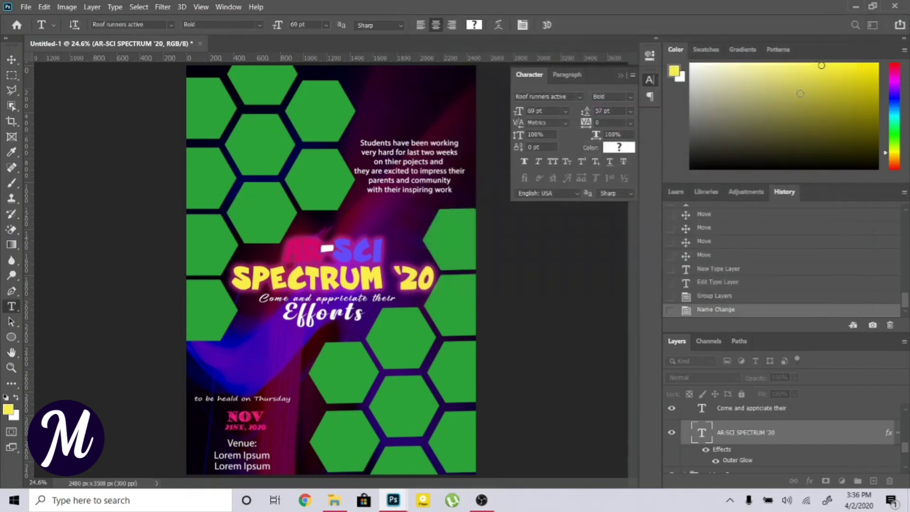
Copy the title's layer style and paste it onto the "Come and appriciate their" and "Efforts" text layers.
right_click(737, 415)
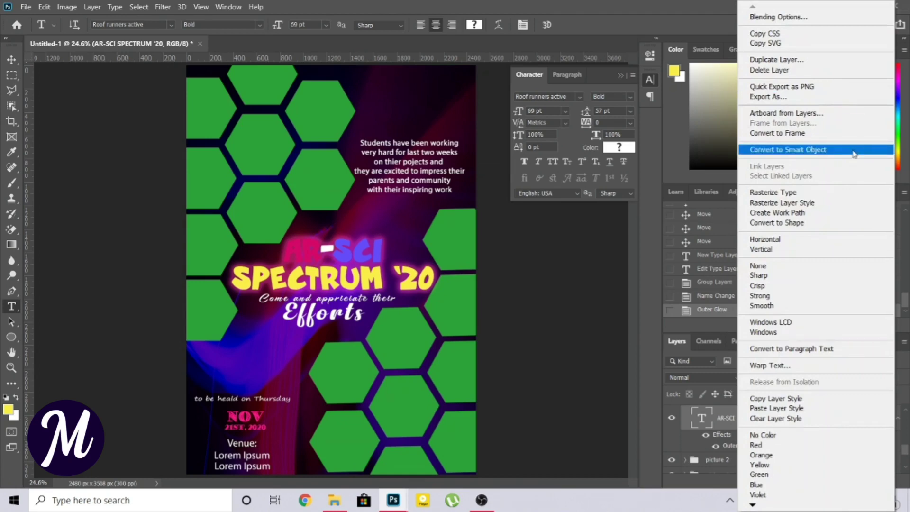
click(801, 400)
scroll(715, 436, up, 2)
right_click(750, 437)
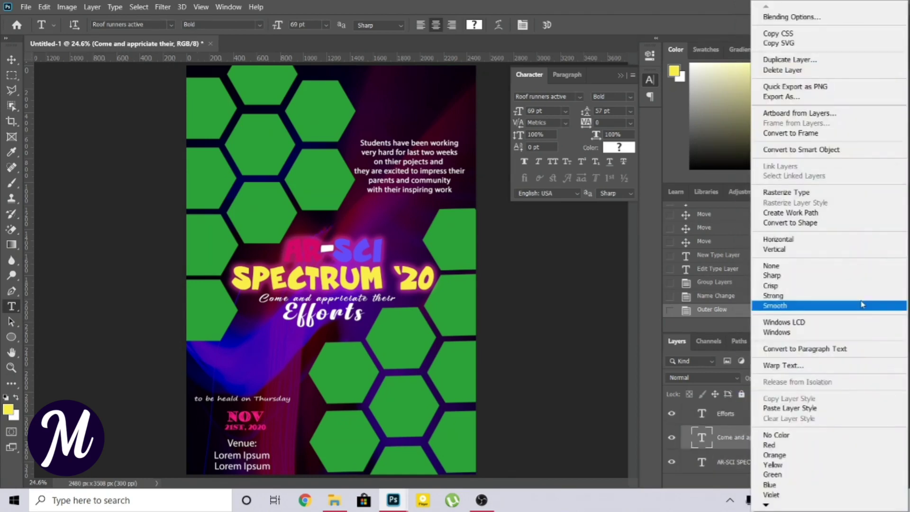
click(800, 409)
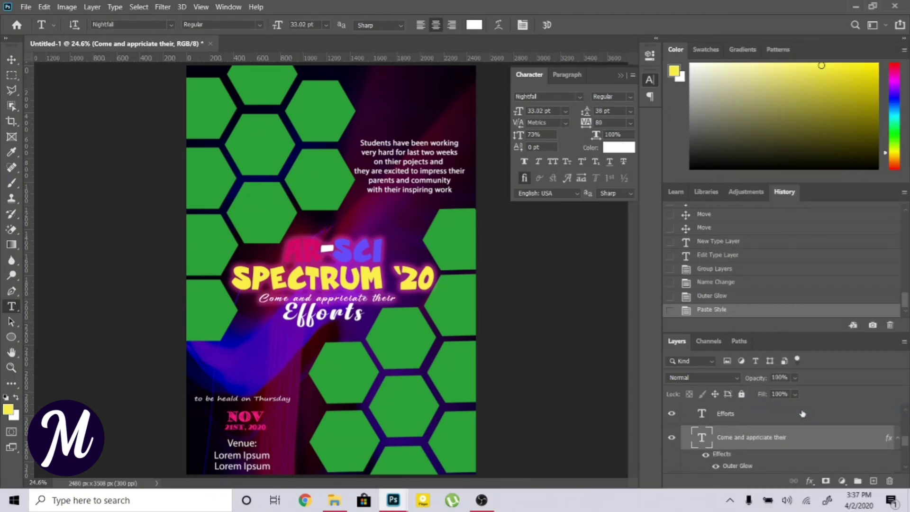
right_click(730, 415)
click(801, 409)
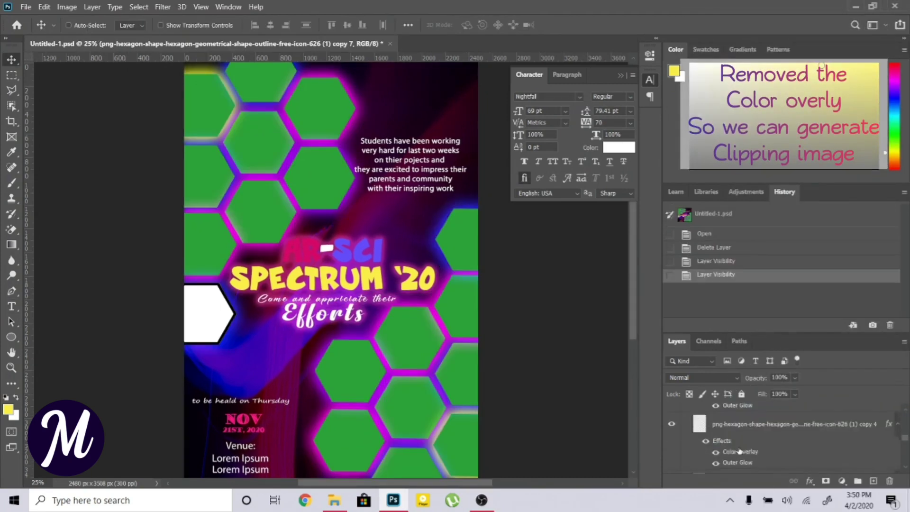
Paste the copied blue-glow layer style without colour overlay onto the selected upper-left hexagon layers.
scroll(752, 450, down, 1)
right_click(746, 425)
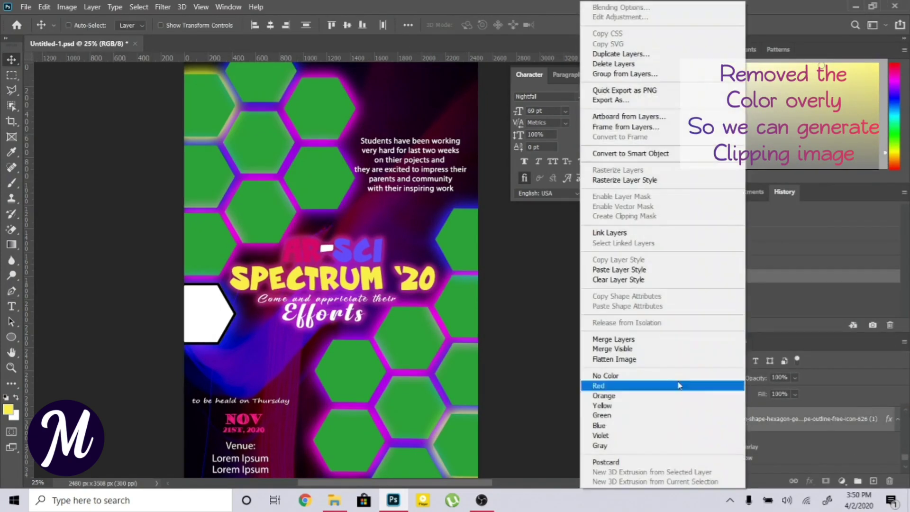
click(629, 269)
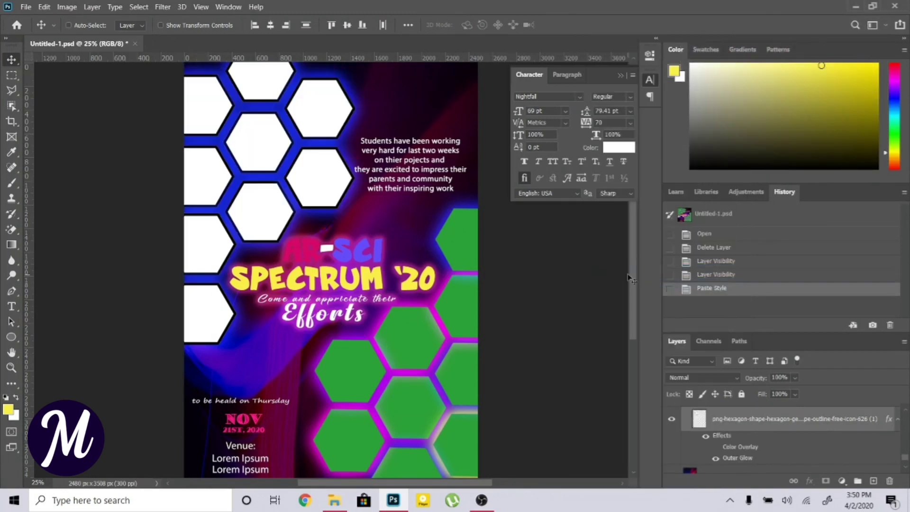
Change the Outer Glow colour of the upper-left cluster's central hexagon to vivid purple and apply it.
double_click(737, 458)
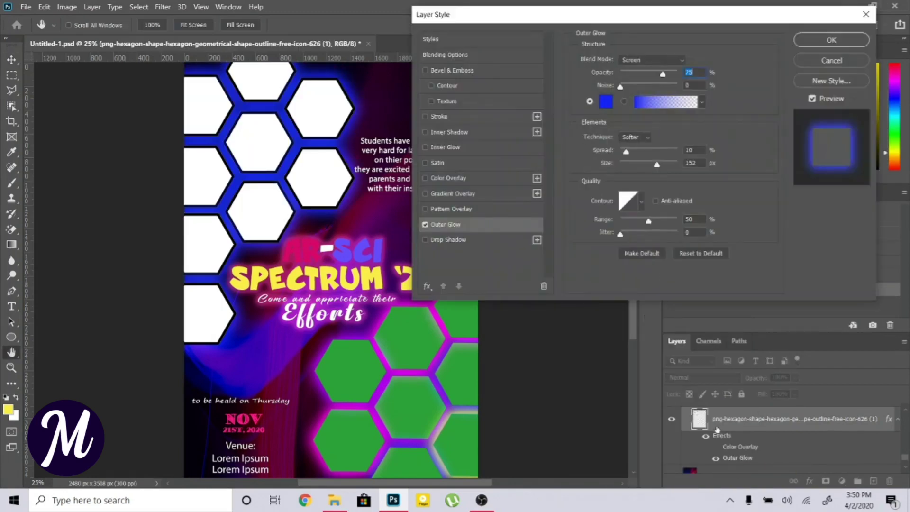
click(606, 102)
click(656, 129)
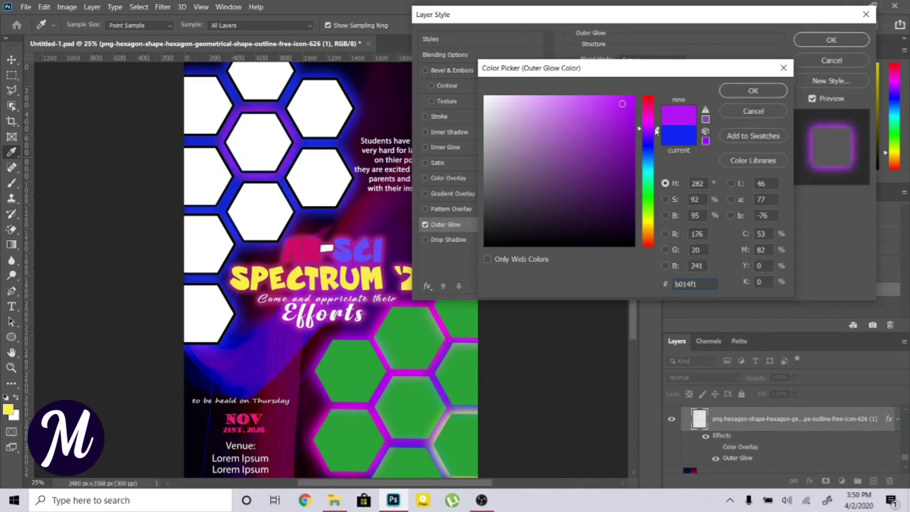
drag(622, 105, 645, 99)
click(733, 90)
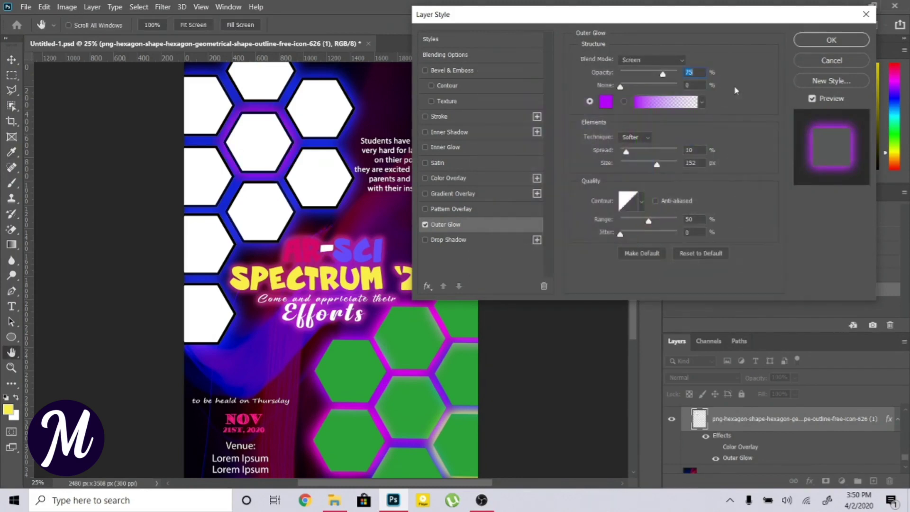
click(831, 40)
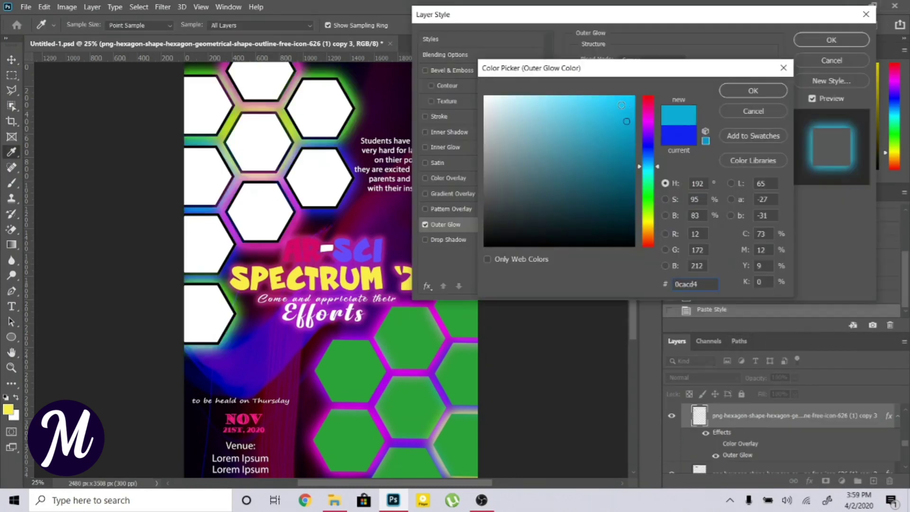
Set the Outer Glow colour of the "copy 3" hexagon layer to cyan #0dbfec and apply the layer style.
click(621, 105)
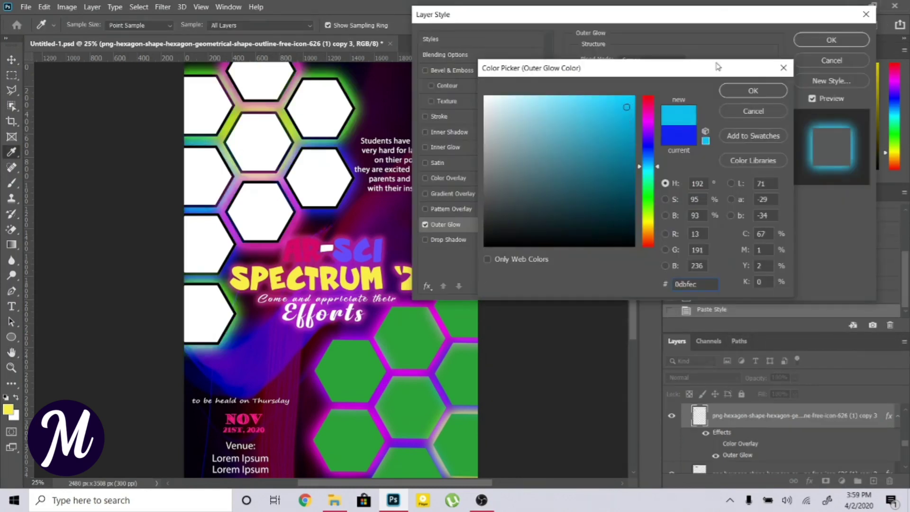
click(752, 90)
click(830, 40)
right_click(767, 420)
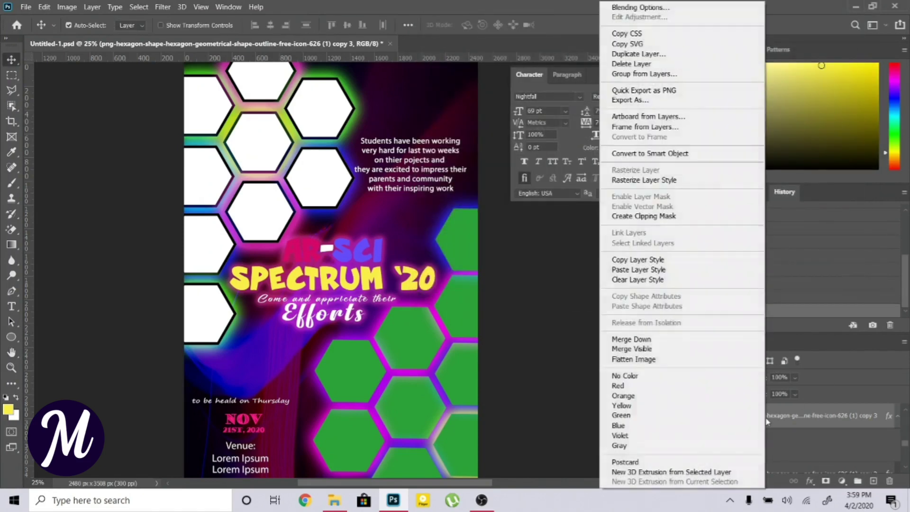
click(546, 46)
Duplicate the "picture 1" group of glowing hexagons and delete the old green "picture 1 copy" group.
scroll(816, 421, up, 10)
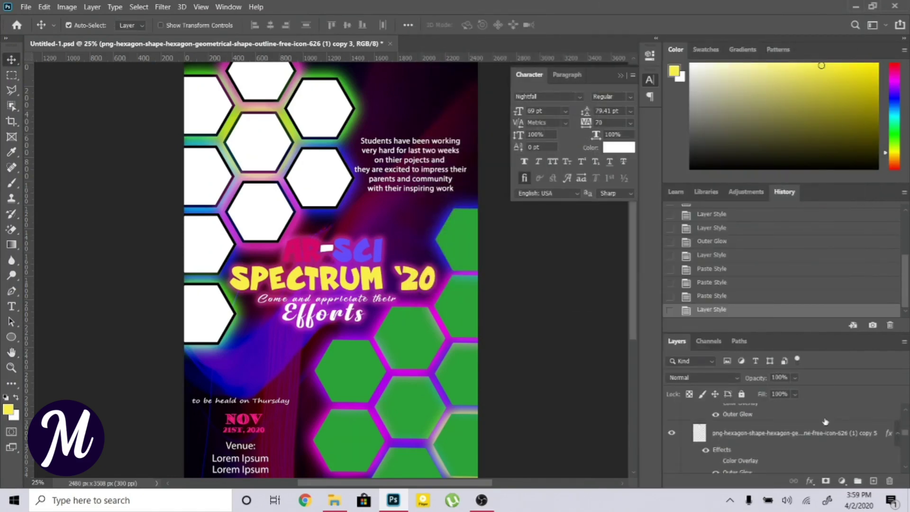
click(688, 442)
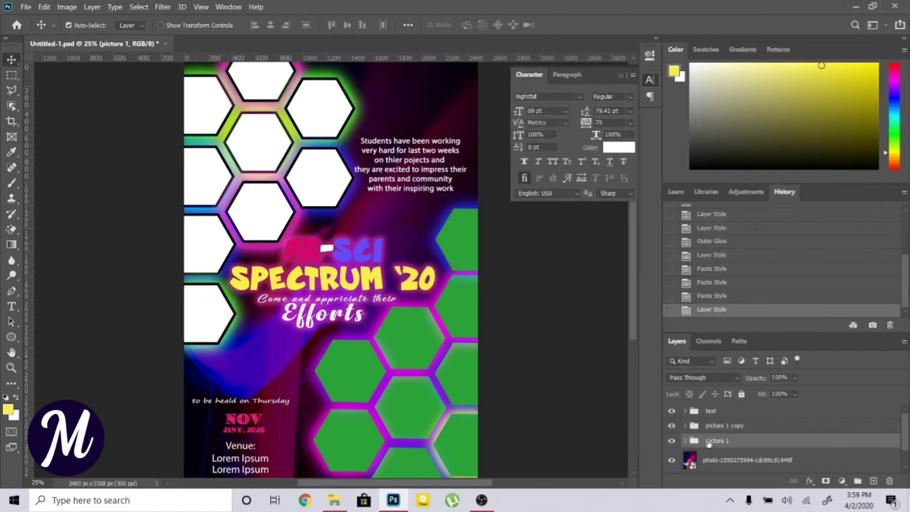
right_click(709, 443)
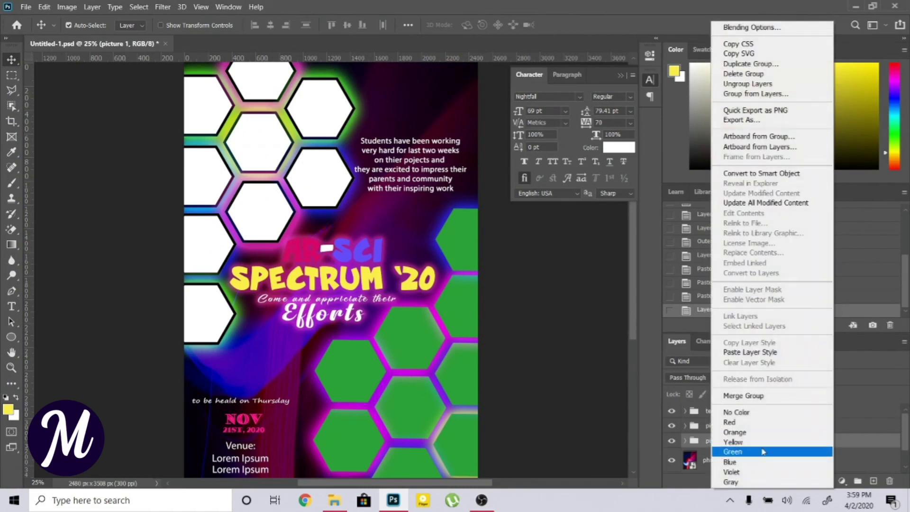
click(748, 64)
click(567, 135)
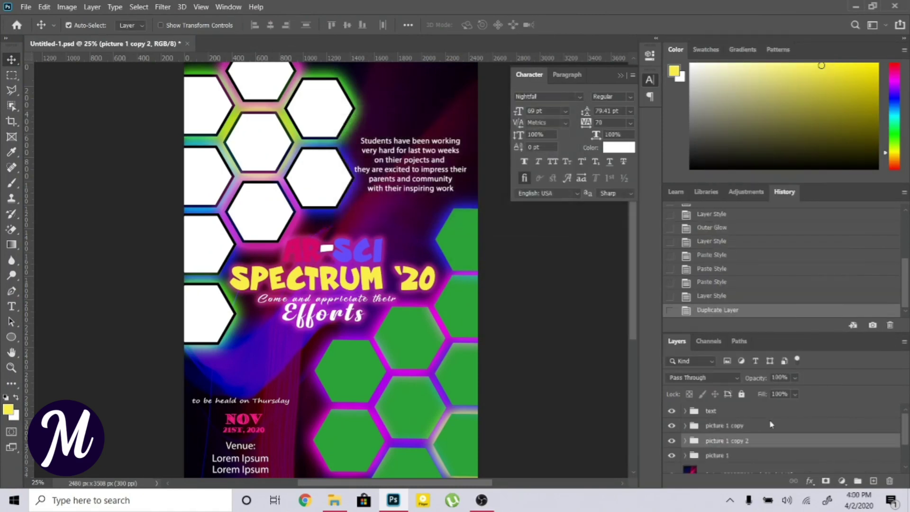
click(728, 426)
key(Delete)
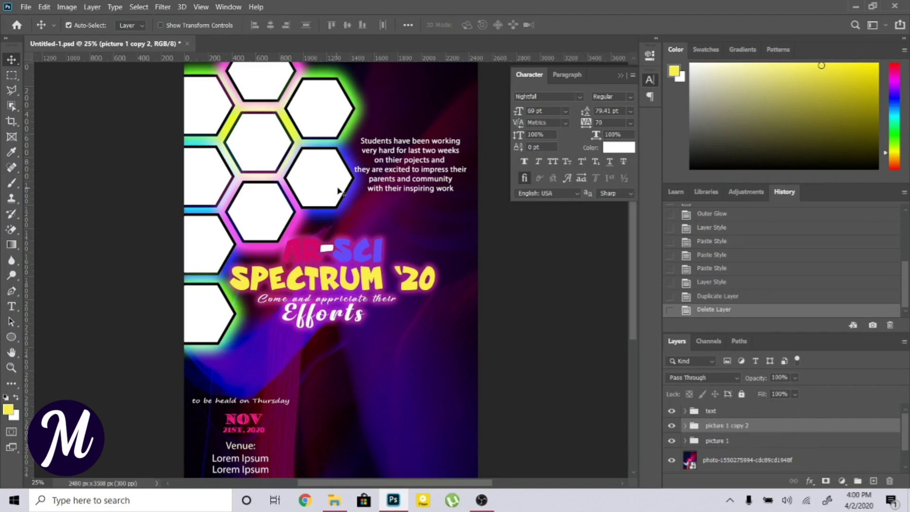
Move the duplicated hexagon group to the poster's lower-right corner and rotate it about half a turn to mirror the upper-left cluster.
drag(337, 184, 438, 276)
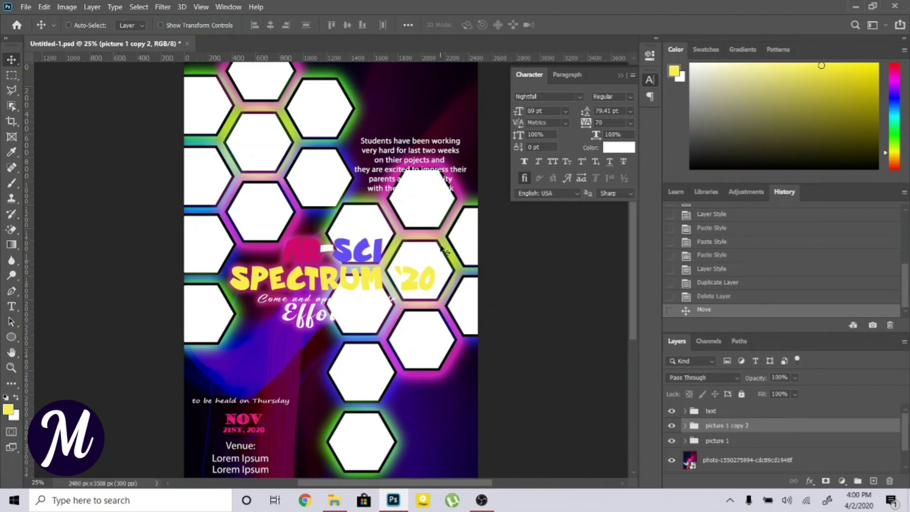
key(ctrl+t)
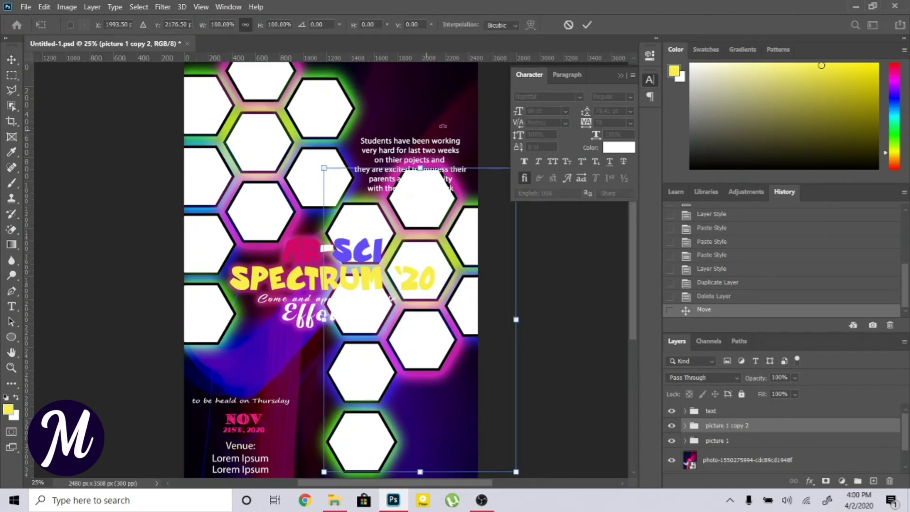
drag(523, 284, 418, 459)
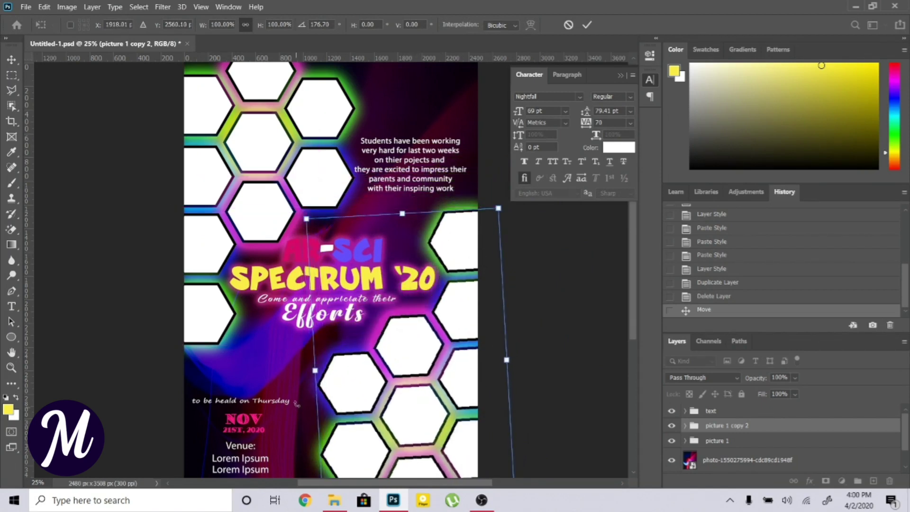
drag(295, 404, 298, 400)
click(587, 25)
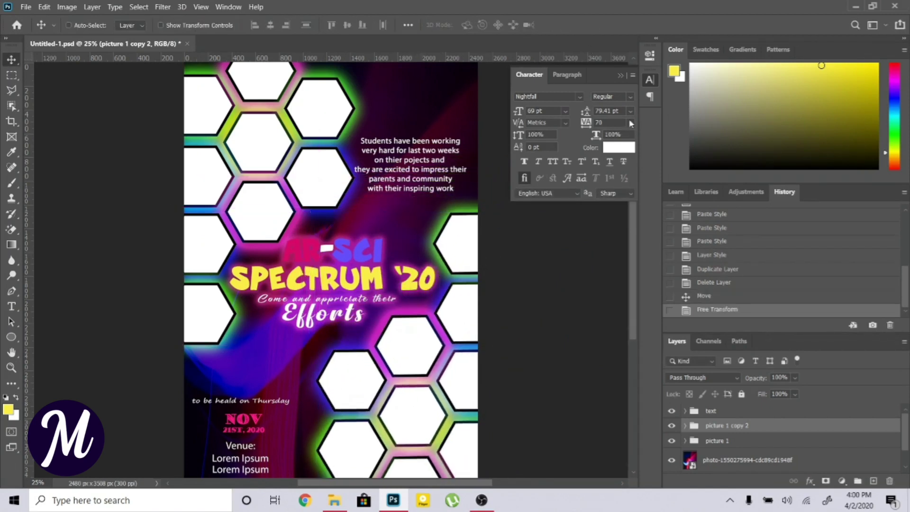
Place the embedded photo 1548390713562.jpg and position it over the lowest hexagon of the upper-left cluster.
click(685, 440)
click(672, 459)
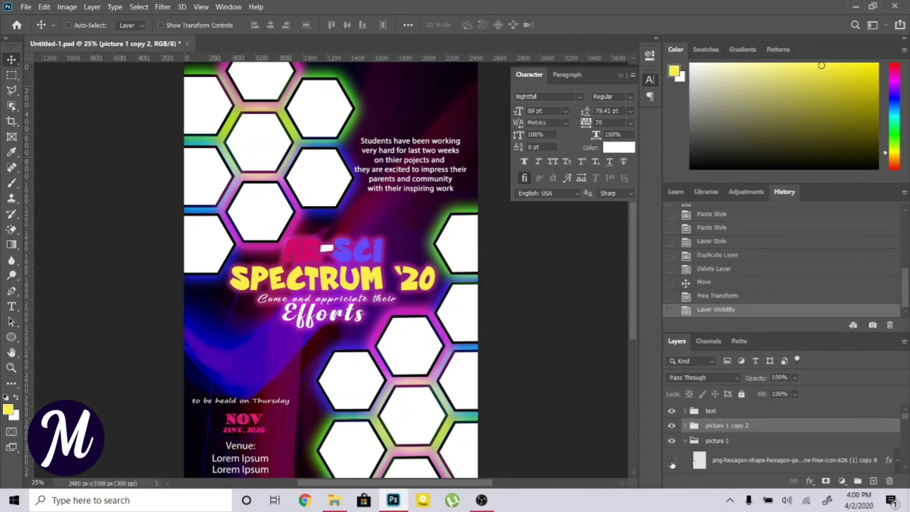
click(672, 460)
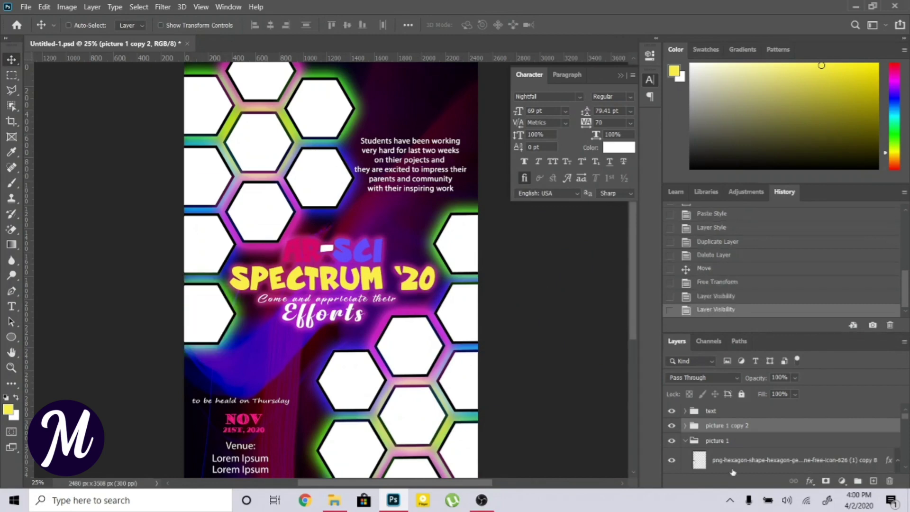
click(25, 7)
click(47, 222)
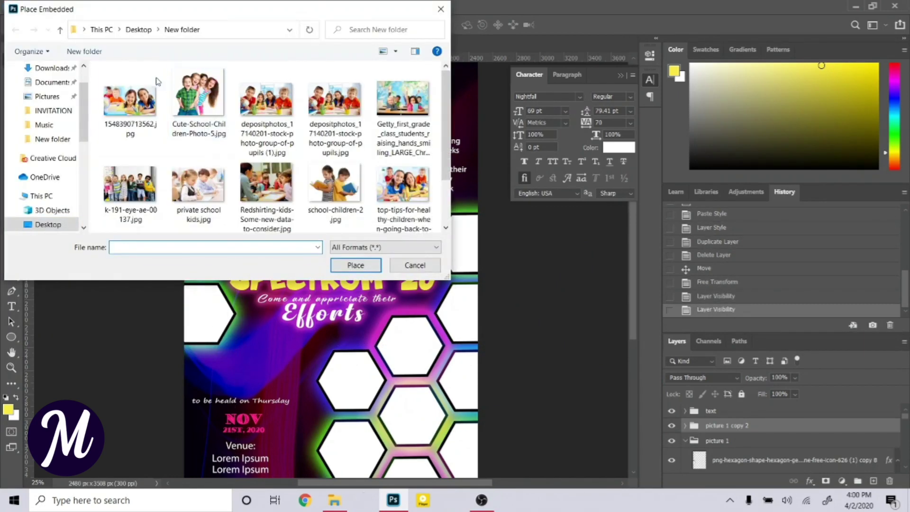
click(130, 100)
click(355, 265)
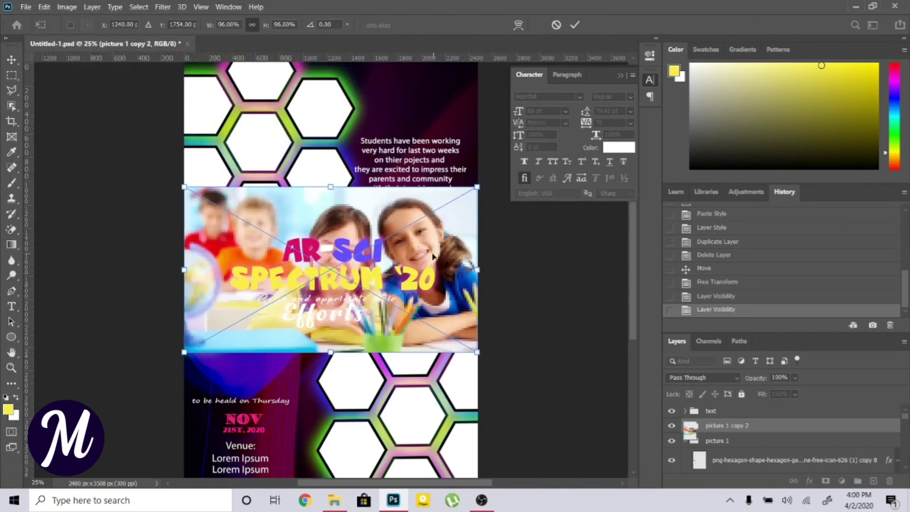
drag(432, 256, 266, 328)
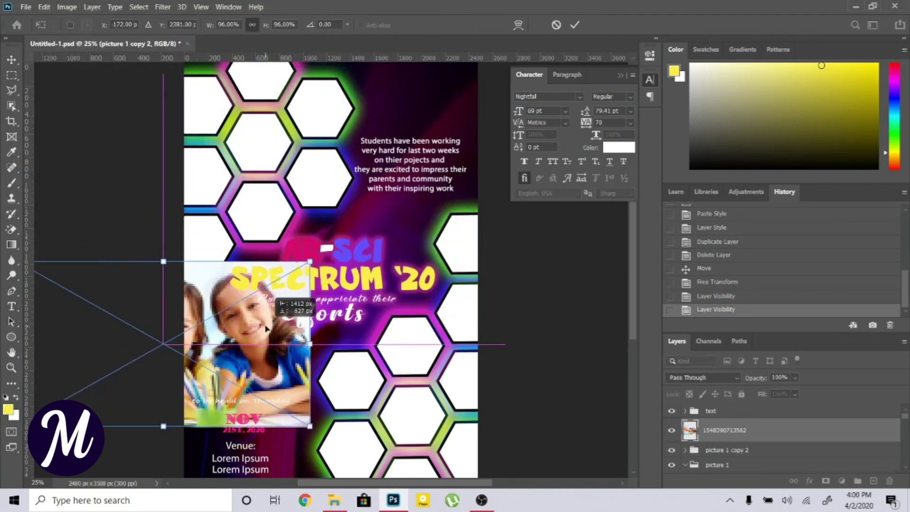
click(575, 25)
Reorder the placed photo directly above the "copy 8" hexagon in the "picture 1" group and clip it to that hexagon.
scroll(716, 433, down, 1)
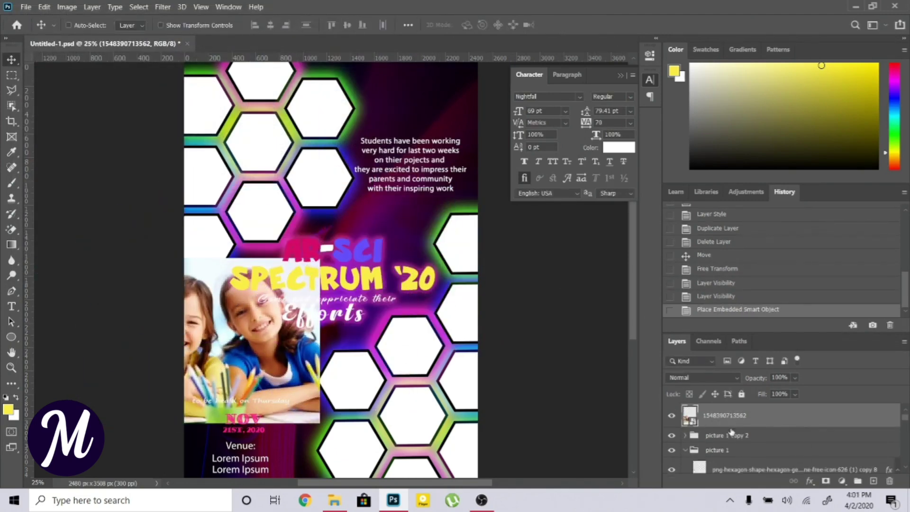
drag(733, 420, 734, 457)
scroll(734, 453, down, 3)
scroll(726, 432, up, 2)
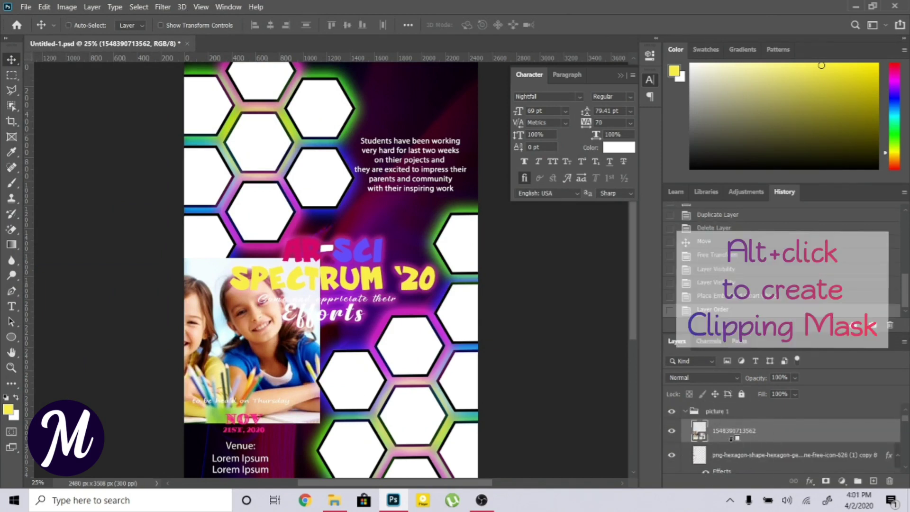
alt+click(732, 438)
Scale the clipped photo to 39.45% and position it so the two girls' faces fill the lowest hexagon.
key(ctrl+t)
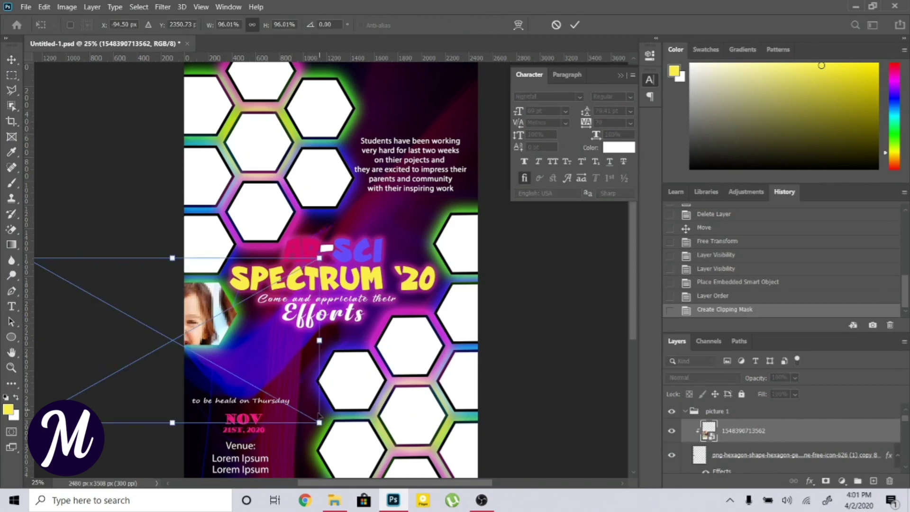
drag(317, 418, 232, 325)
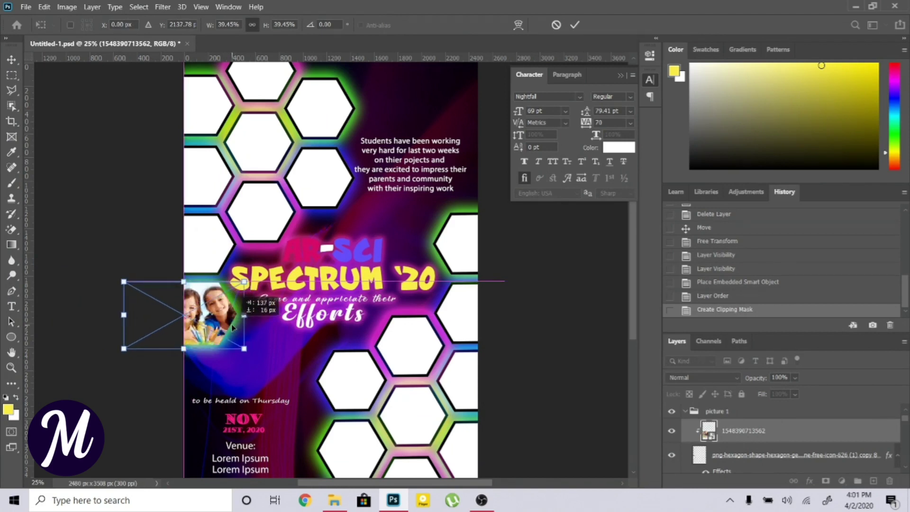
key(Right)
key(Right)
key(Right)
key(Right)
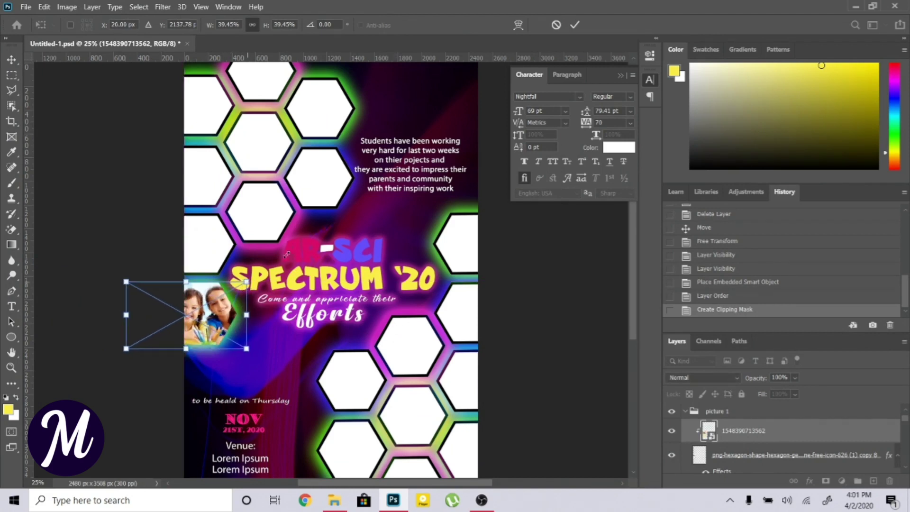
click(575, 26)
Place the embedded photo Cute-School-Children-Photo-5 directly above the "copy 7" hexagon layer.
scroll(760, 447, down, 3)
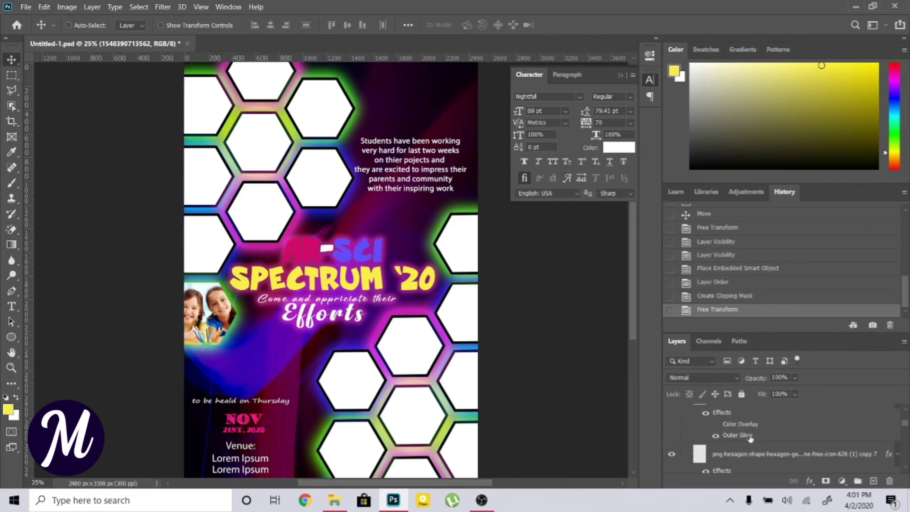
click(758, 428)
click(26, 7)
click(56, 231)
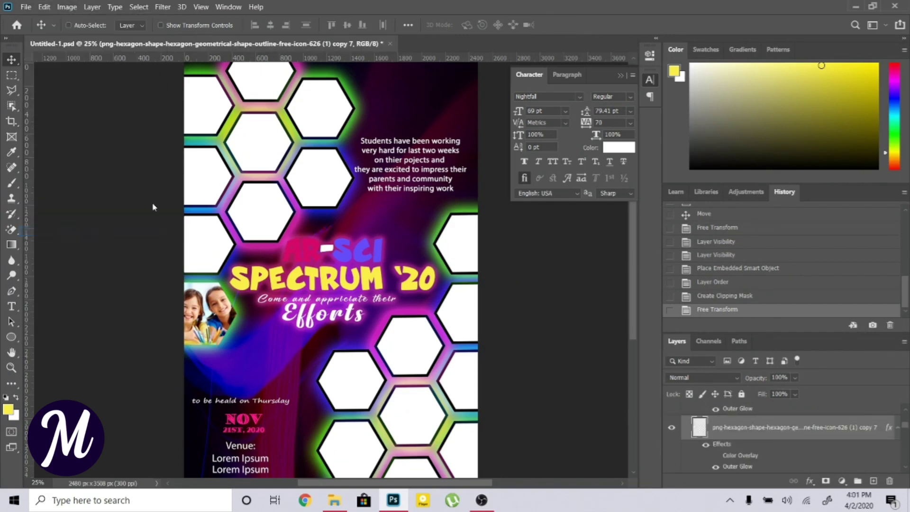
double_click(208, 91)
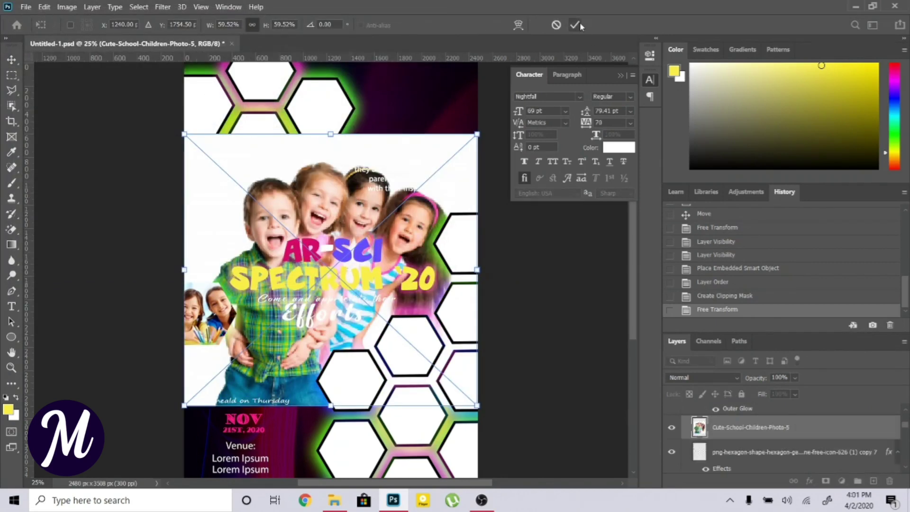
click(577, 24)
Check which hexagon "copy 7" is by toggling layer visibility, and clip the Cute-School-Children photo to it.
click(672, 427)
click(671, 452)
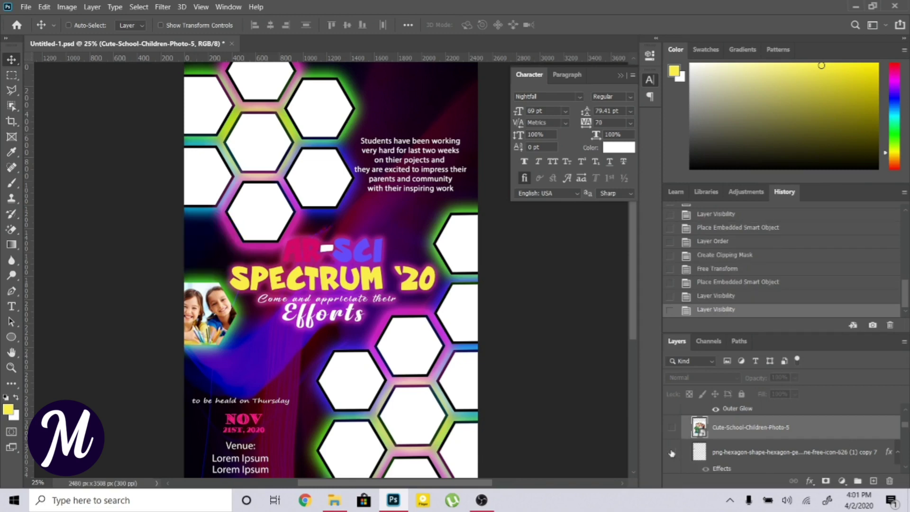
click(671, 452)
click(671, 427)
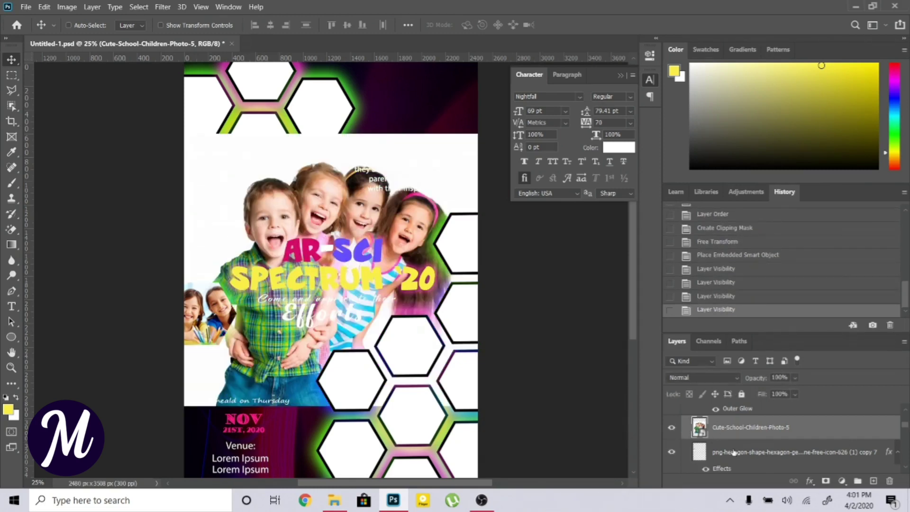
alt+click(744, 436)
Scale down the Cute-School-Children photo and fit it inside the hexagon above the lowest one on the poster's left edge.
key(ctrl+t)
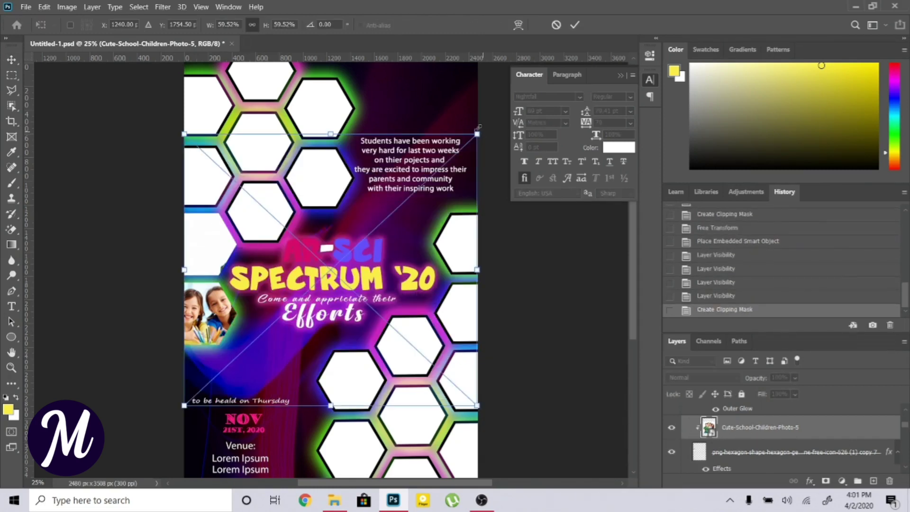
drag(477, 133, 255, 322)
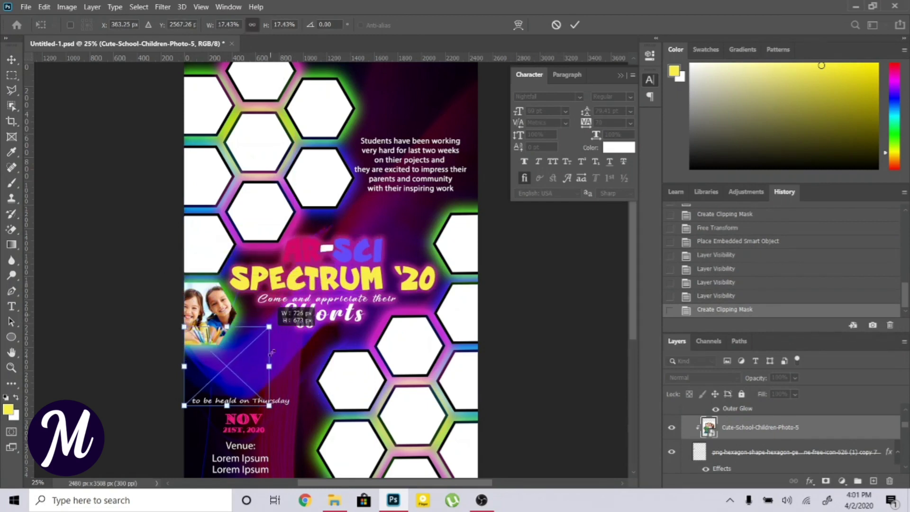
drag(256, 364, 232, 245)
click(574, 25)
Place the embedded photo depositphotos_17140201-stock-photo-group-of-pupils (1) above the "copy 6" hexagon layer, scaled down.
scroll(750, 434, down, 1)
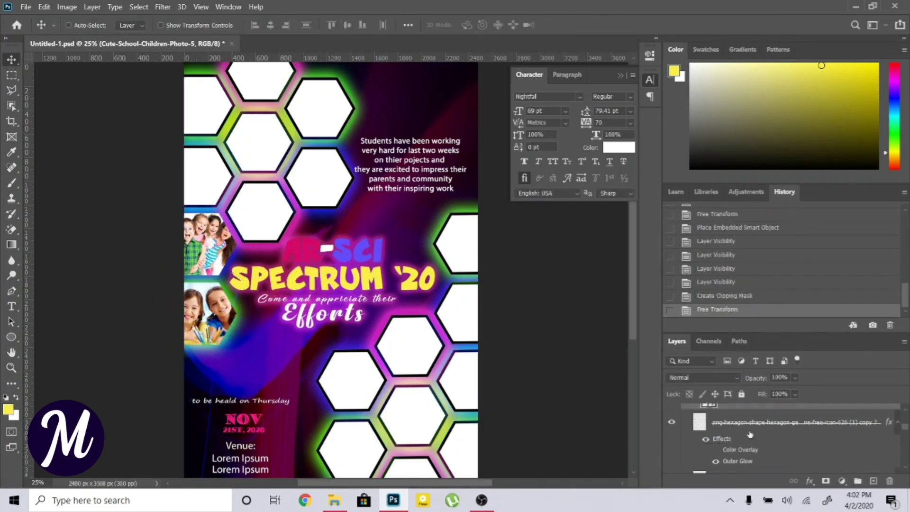
click(738, 427)
click(26, 7)
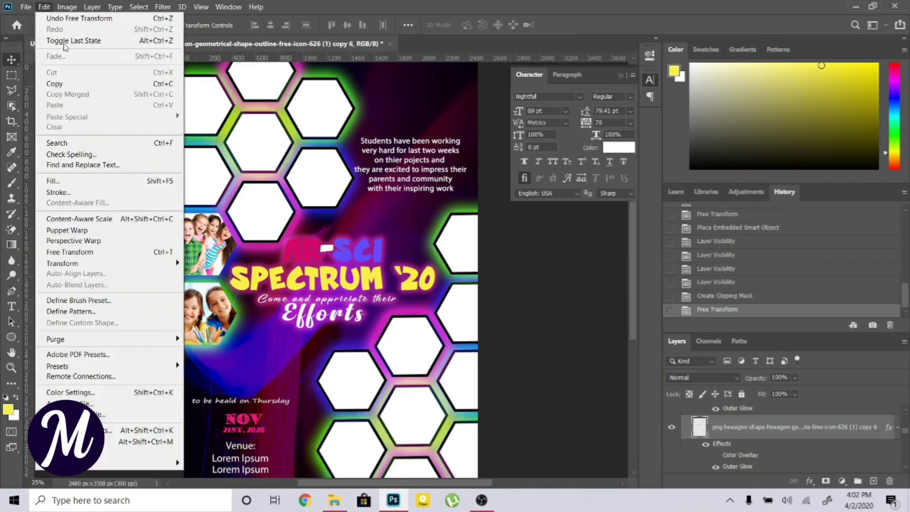
click(57, 230)
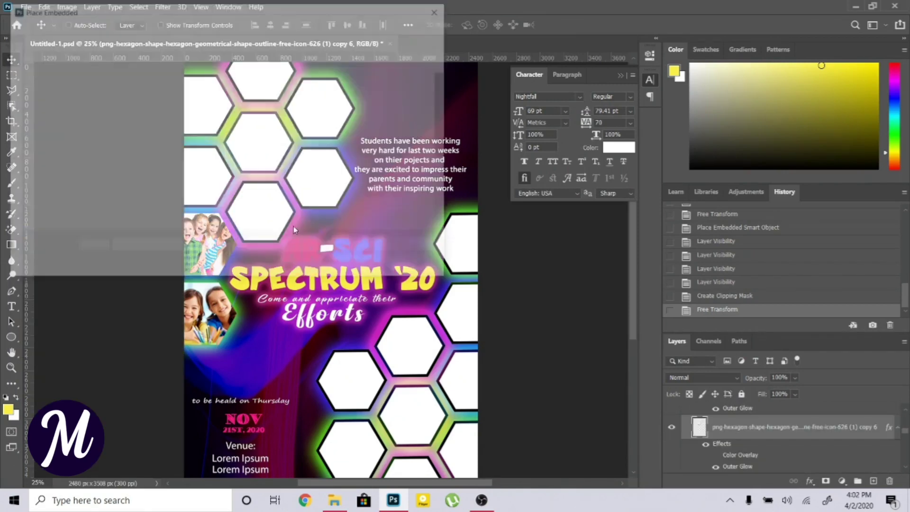
double_click(278, 90)
drag(342, 296, 389, 326)
key(Return)
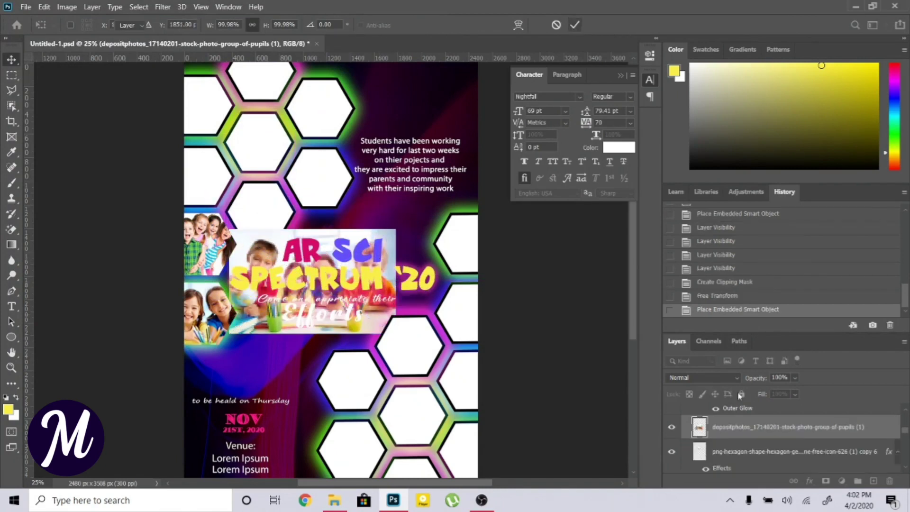
Clip the group-of-pupils photo to the "copy 6" hexagon and move it up toward that hexagon.
click(671, 452)
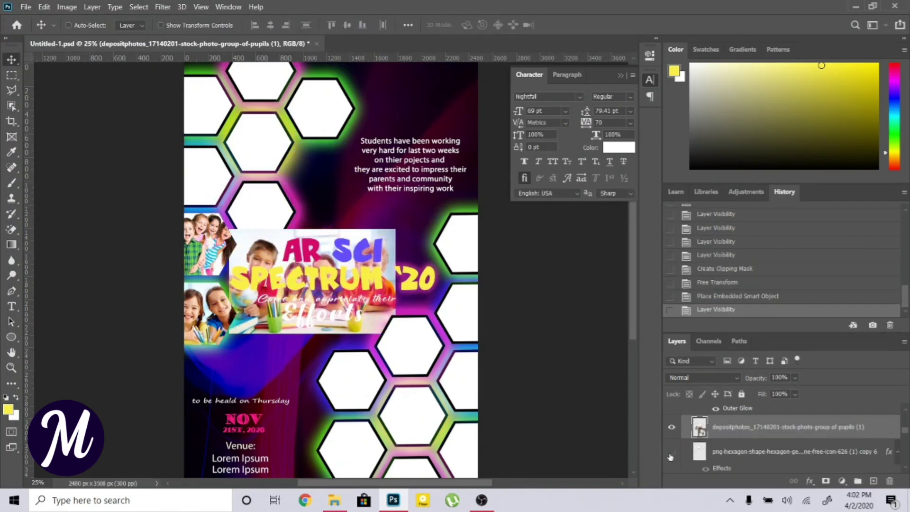
click(671, 452)
alt+click(736, 437)
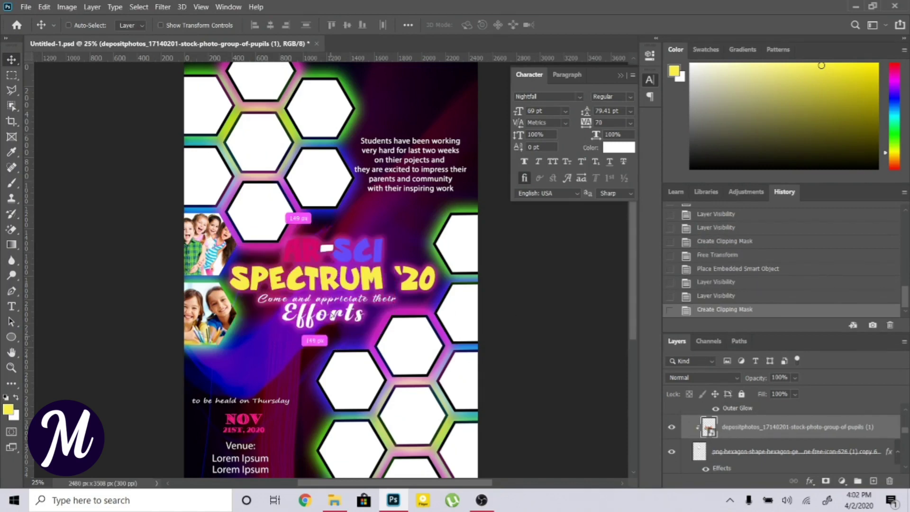
drag(333, 314, 335, 225)
scroll(737, 457, down, 1)
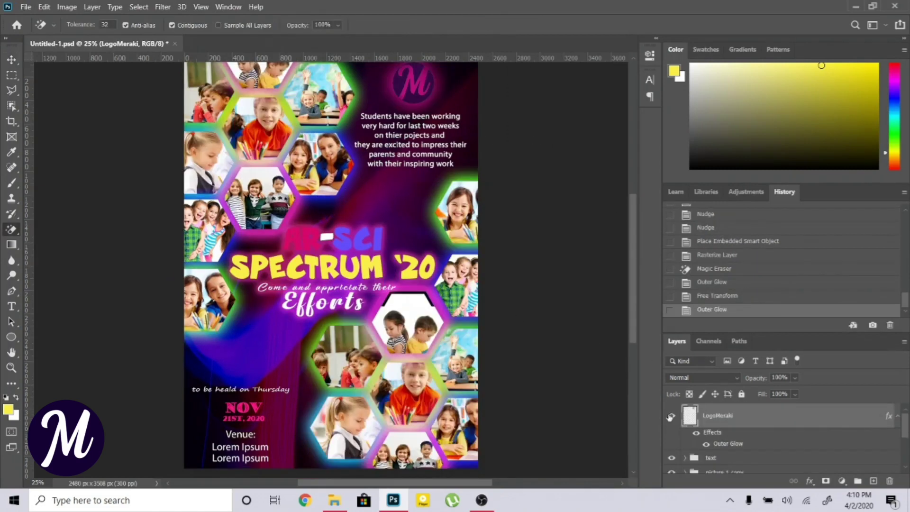
Examine the finished poster's layer structure by toggling the visibility of the LogoMeraki layer, the text group and both picture groups.
click(671, 415)
click(671, 415)
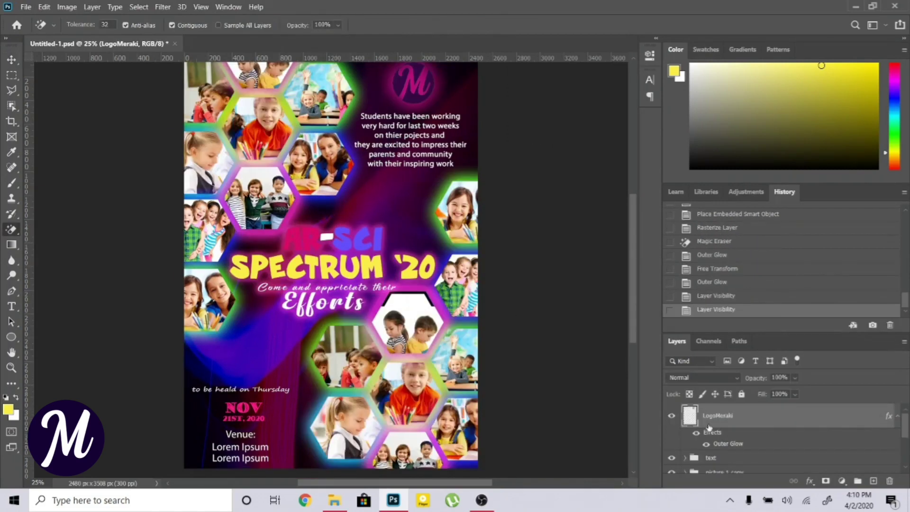
scroll(701, 429, down, 1)
click(671, 434)
click(671, 434)
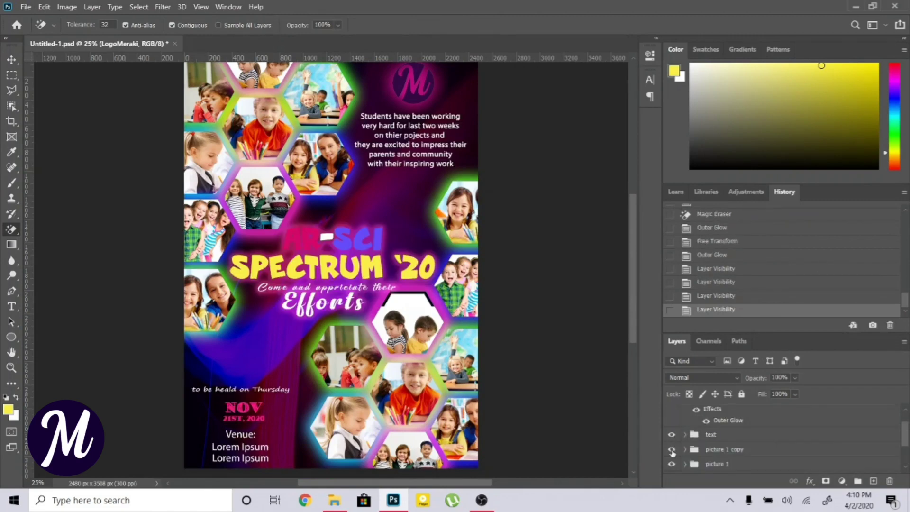
click(671, 448)
click(671, 449)
click(671, 464)
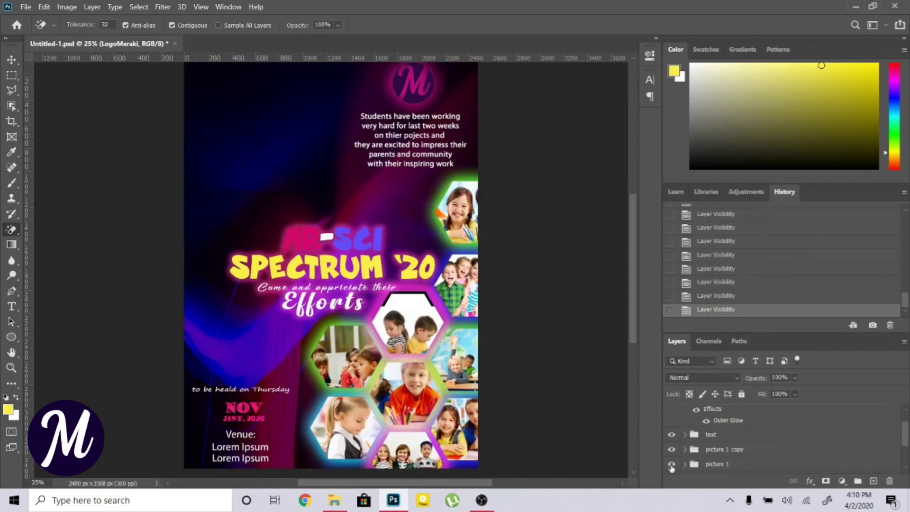
click(671, 464)
scroll(781, 436, down, 1)
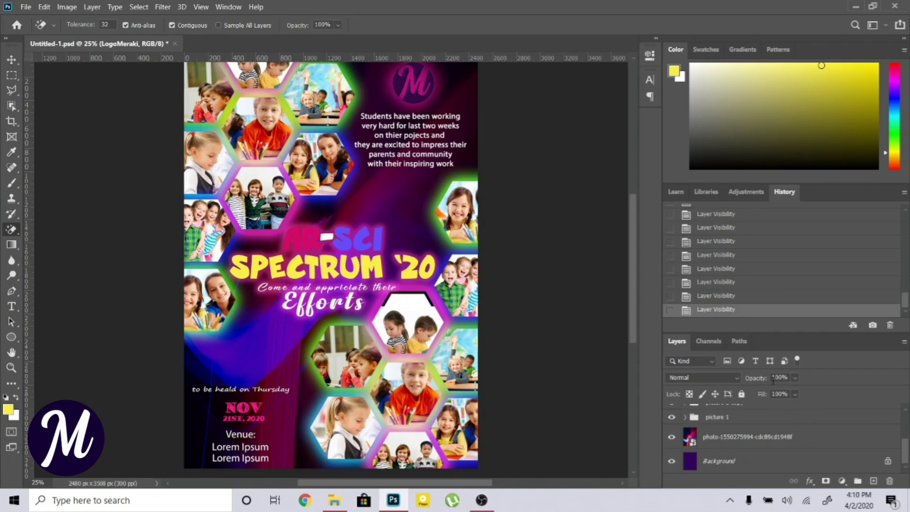
scroll(587, 308, up, 1)
scroll(837, 434, up, 3)
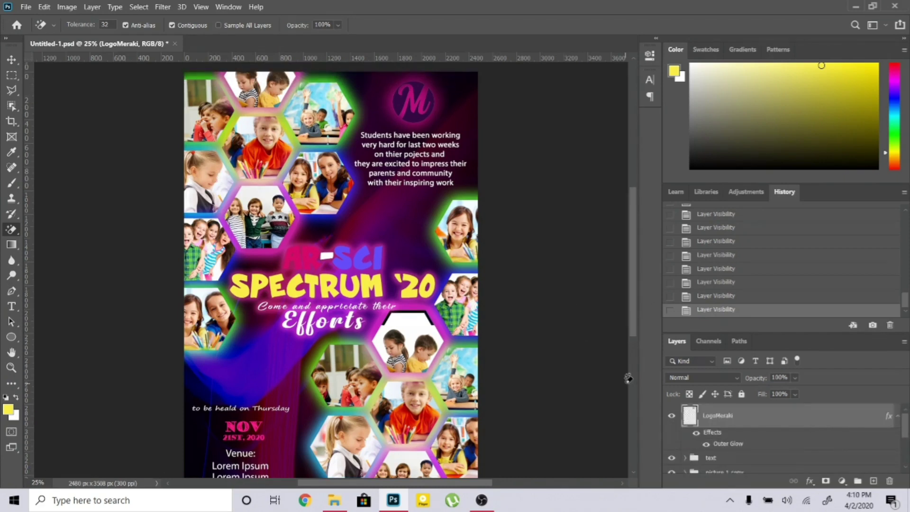